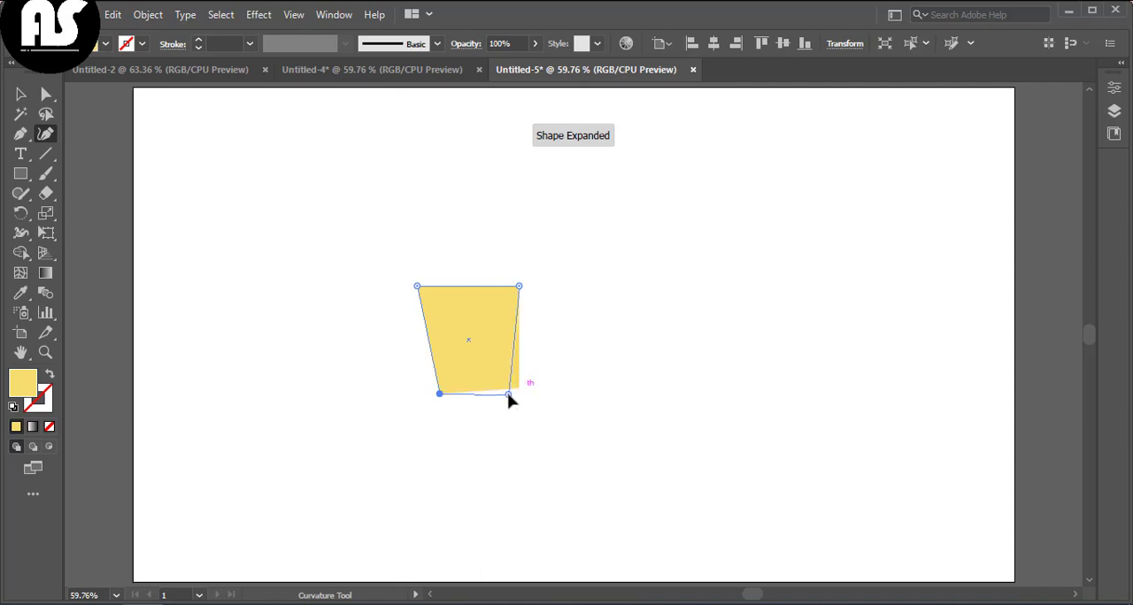
Step: Pull the pot body's bottom-right anchor slightly inward with the Curvature tool, then deselect
{"action": "left_click_drag", "start_coordinate": [509, 400], "coordinate": [502, 400]}
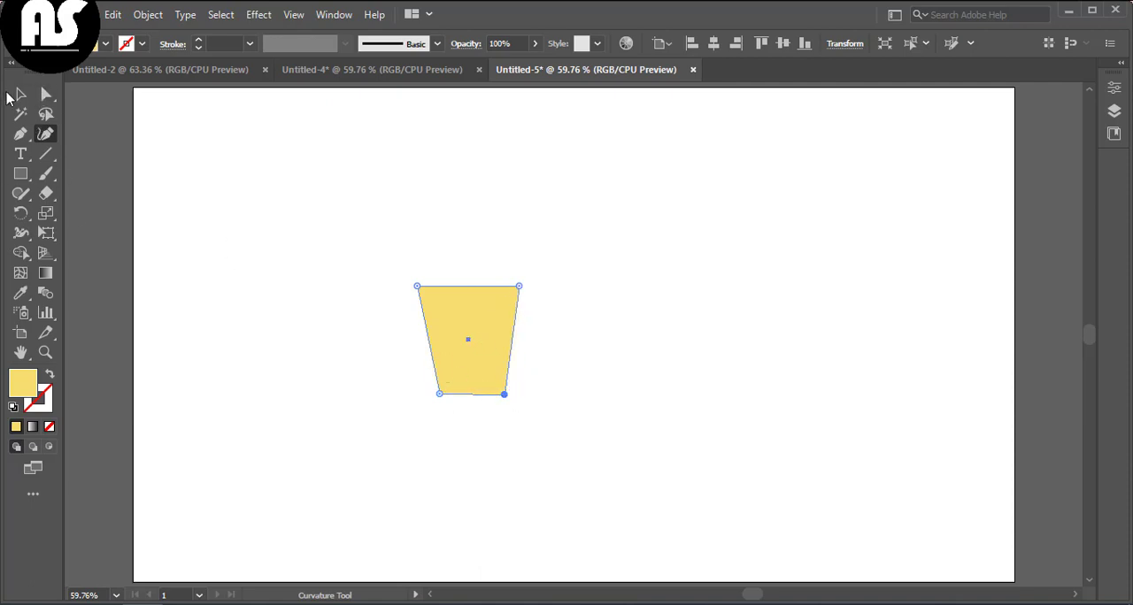
{"action": "left_click", "coordinate": [20, 94]}
{"action": "left_click", "coordinate": [247, 278]}
Step: Draw a rounded rectangle rim across the top of the trapezoid pot body
{"action": "left_click_drag", "start_coordinate": [25, 183], "coordinate": [79, 194]}
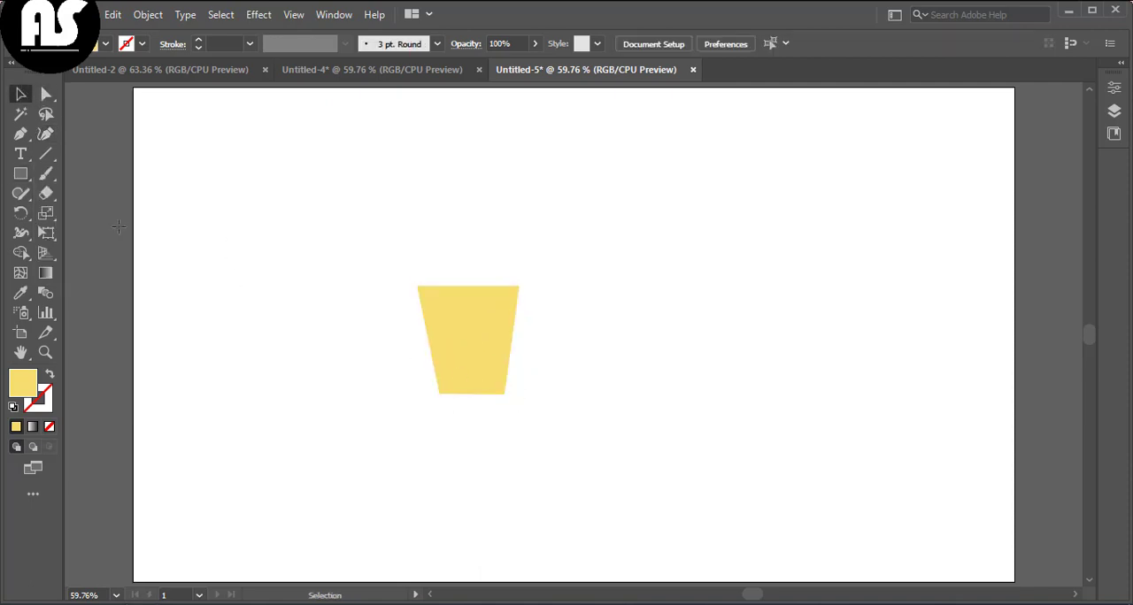
{"action": "left_click_drag", "start_coordinate": [409, 267], "coordinate": [462, 280]}
{"action": "key", "text": "v"}
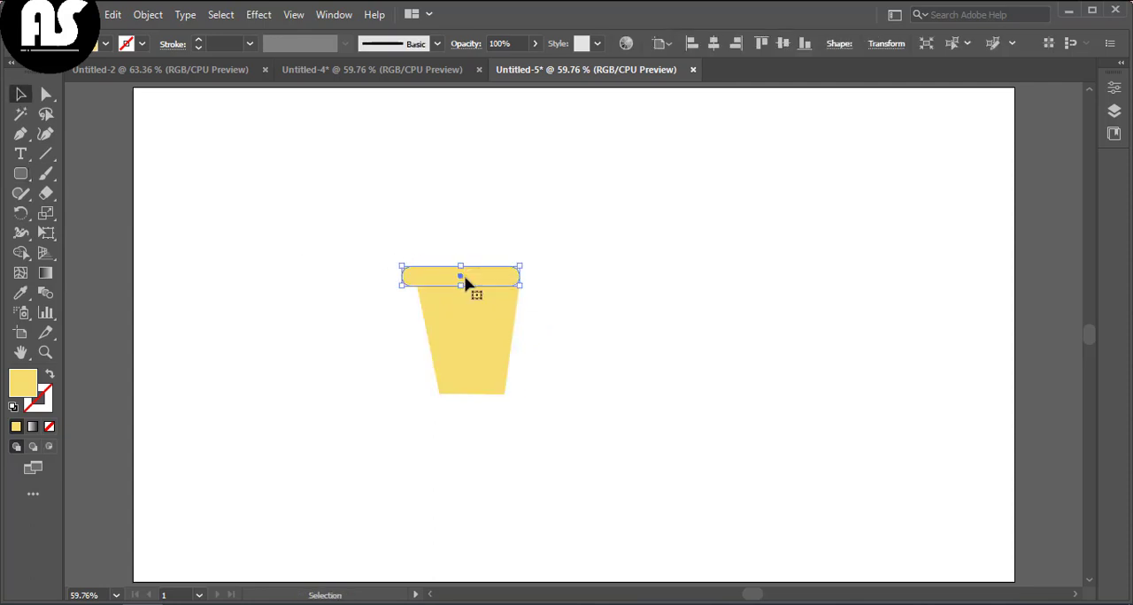
{"action": "left_click", "coordinate": [265, 283]}
Step: Draw a thin rectangle band just below the rim and fill it with dark olive #877112
{"action": "left_click_drag", "start_coordinate": [21, 174], "coordinate": [88, 173]}
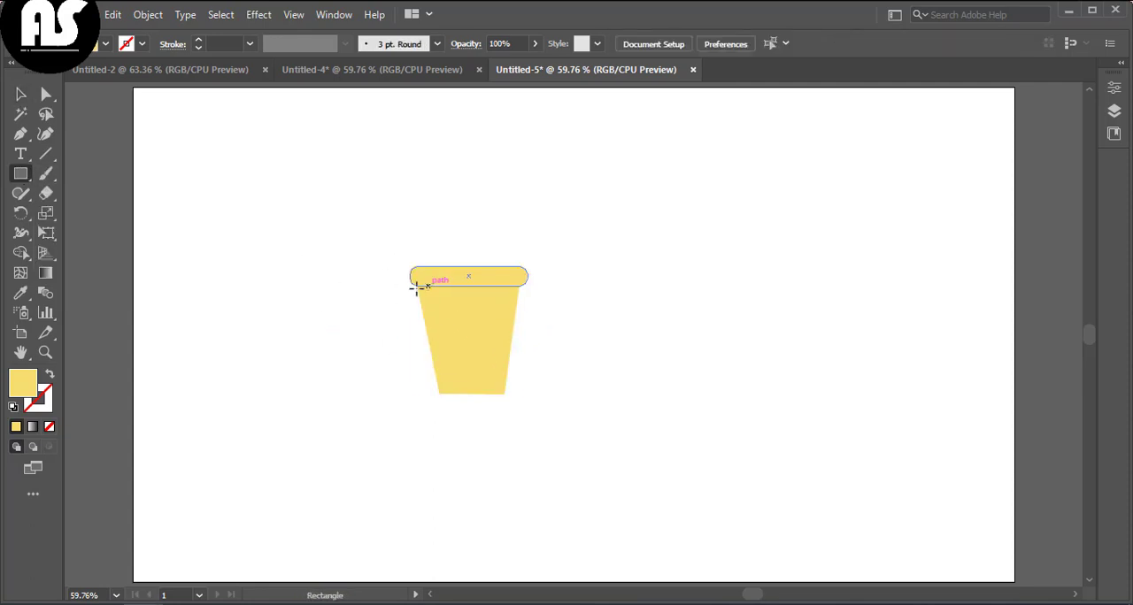
{"action": "left_click_drag", "start_coordinate": [418, 287], "coordinate": [520, 294]}
{"action": "double_click", "coordinate": [21, 386]}
{"action": "left_click", "coordinate": [531, 299]}
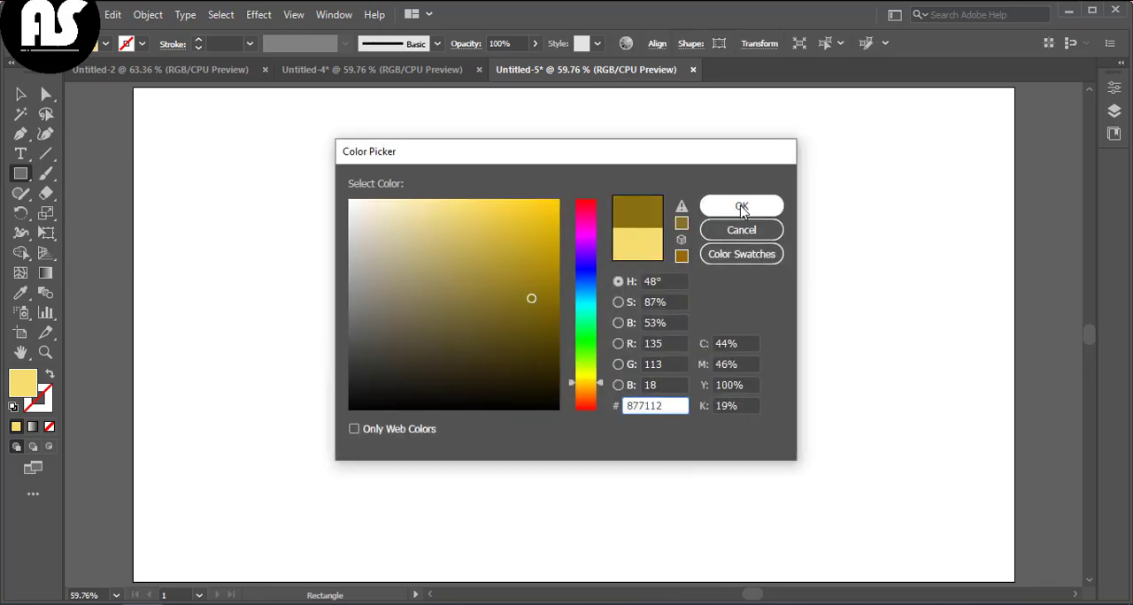
{"action": "left_click", "coordinate": [741, 202]}
{"action": "key", "text": "v"}
{"action": "left_click", "coordinate": [268, 284]}
Step: Taper the olive band by moving its bottom corner anchors inward with the Curvature tool
{"action": "scroll", "coordinate": [334, 377], "scroll_direction": "up", "scroll_amount": 3}
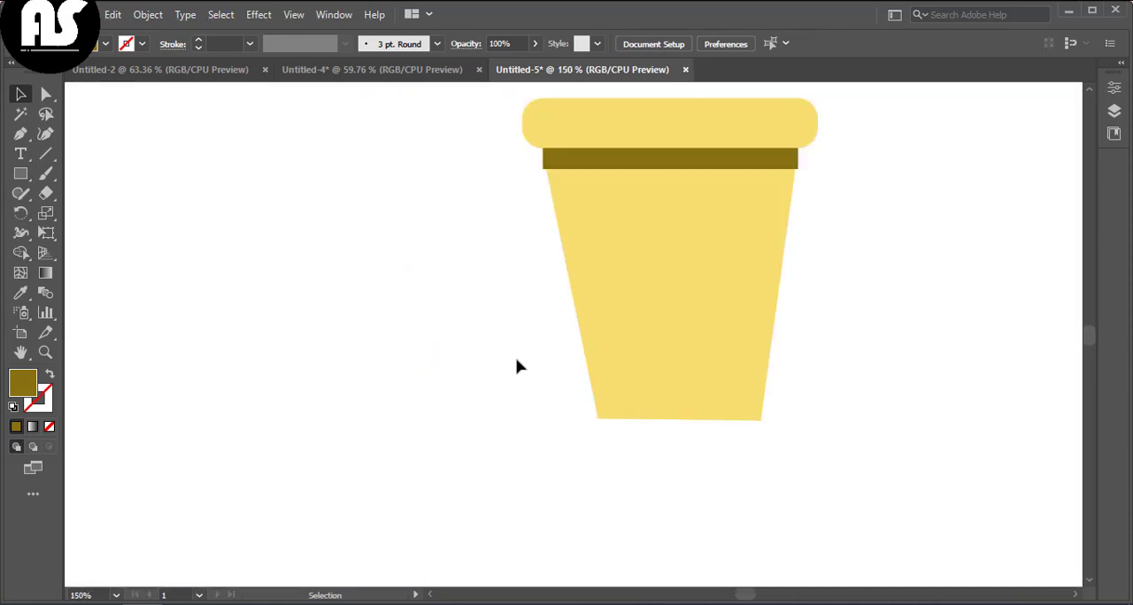
{"action": "scroll", "coordinate": [518, 347], "scroll_direction": "up", "scroll_amount": 2}
{"action": "left_click", "coordinate": [573, 231]}
{"action": "left_click", "coordinate": [46, 135]}
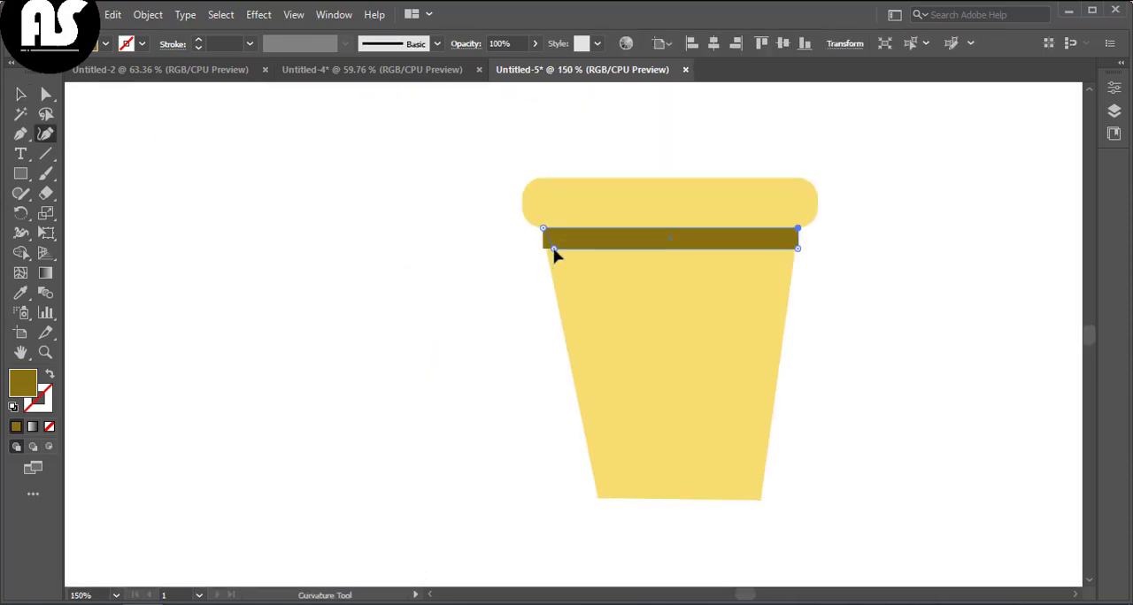
{"action": "left_click_drag", "start_coordinate": [553, 250], "coordinate": [546, 254]}
{"action": "left_click_drag", "start_coordinate": [798, 251], "coordinate": [793, 254]}
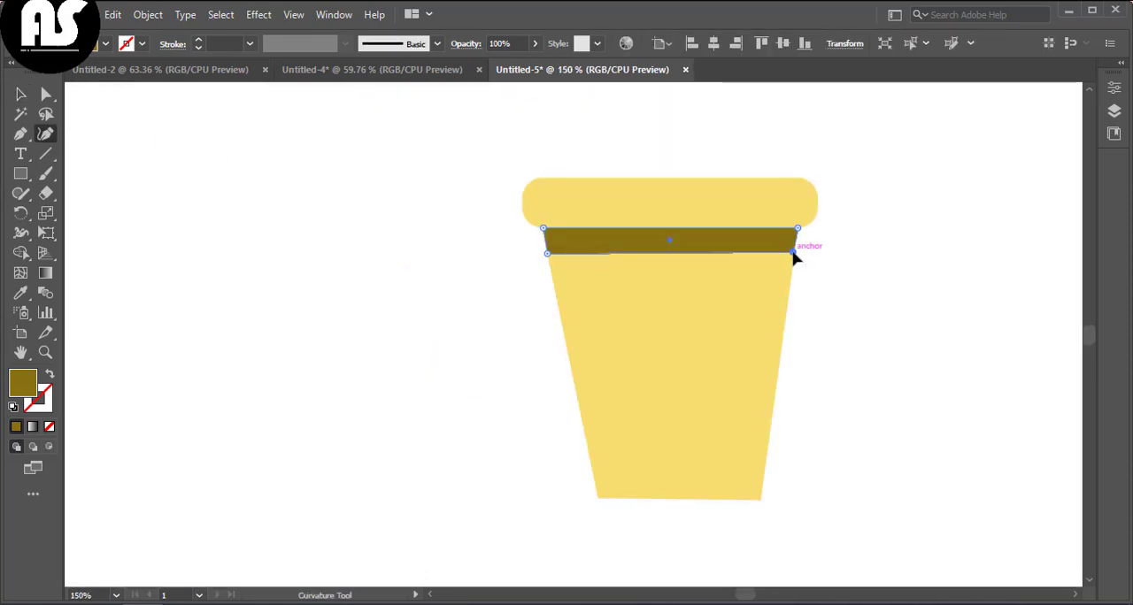
{"action": "left_click", "coordinate": [24, 92]}
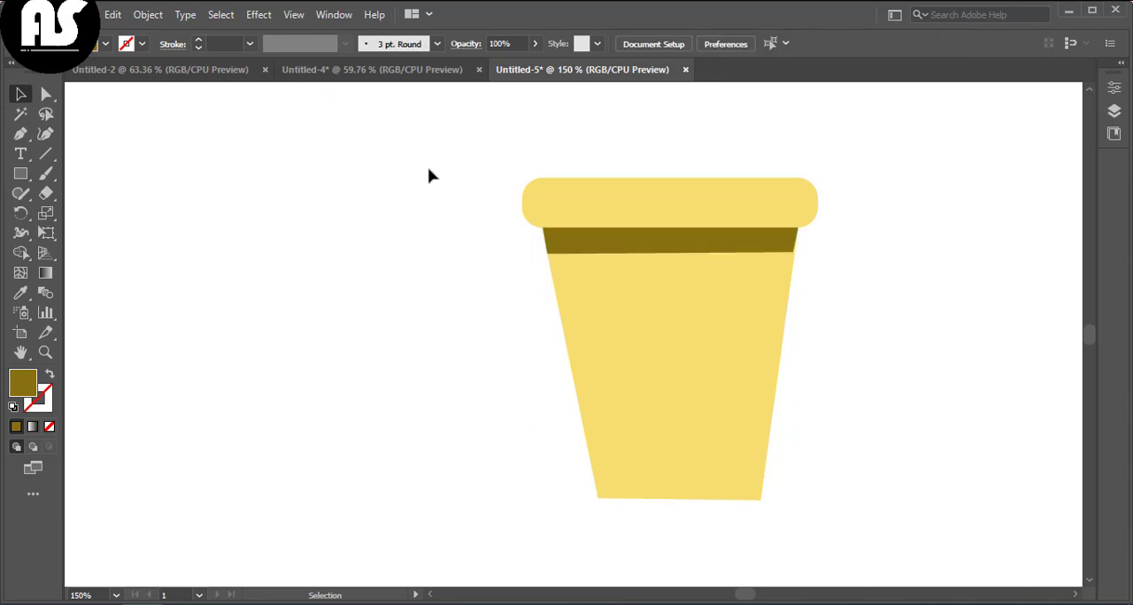
Step: Group the pot's shapes and move the pot toward the left side of the artboard
{"action": "key", "text": "ctrl+0"}
{"action": "right_click", "coordinate": [531, 404]}
{"action": "left_click", "coordinate": [607, 164]}
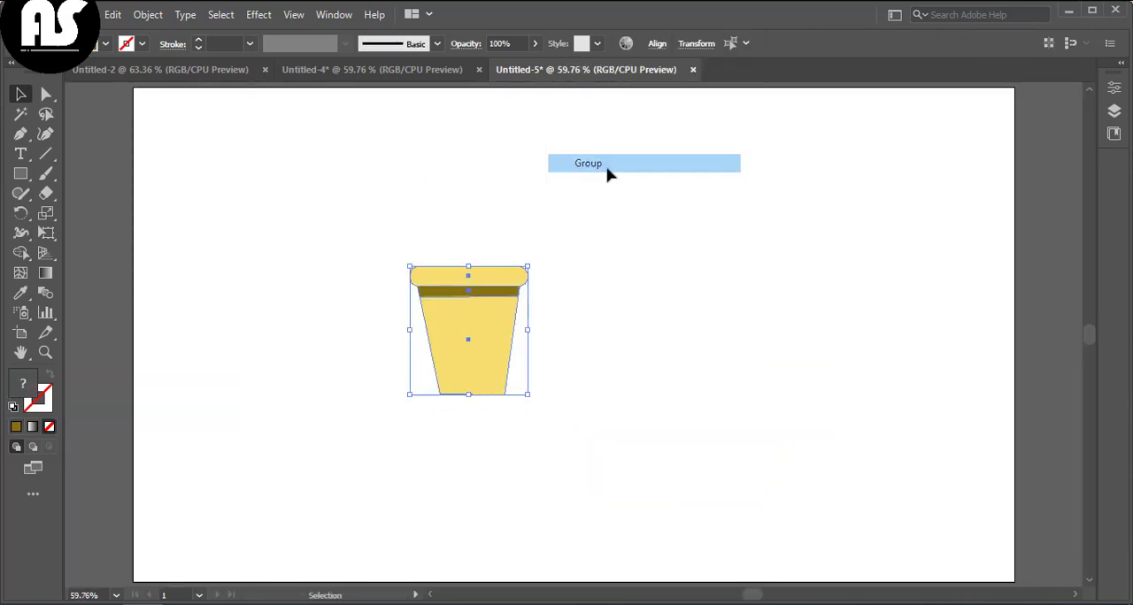
{"action": "left_click", "coordinate": [473, 414]}
{"action": "left_click_drag", "start_coordinate": [463, 347], "coordinate": [371, 364]}
{"action": "left_click", "coordinate": [719, 408]}
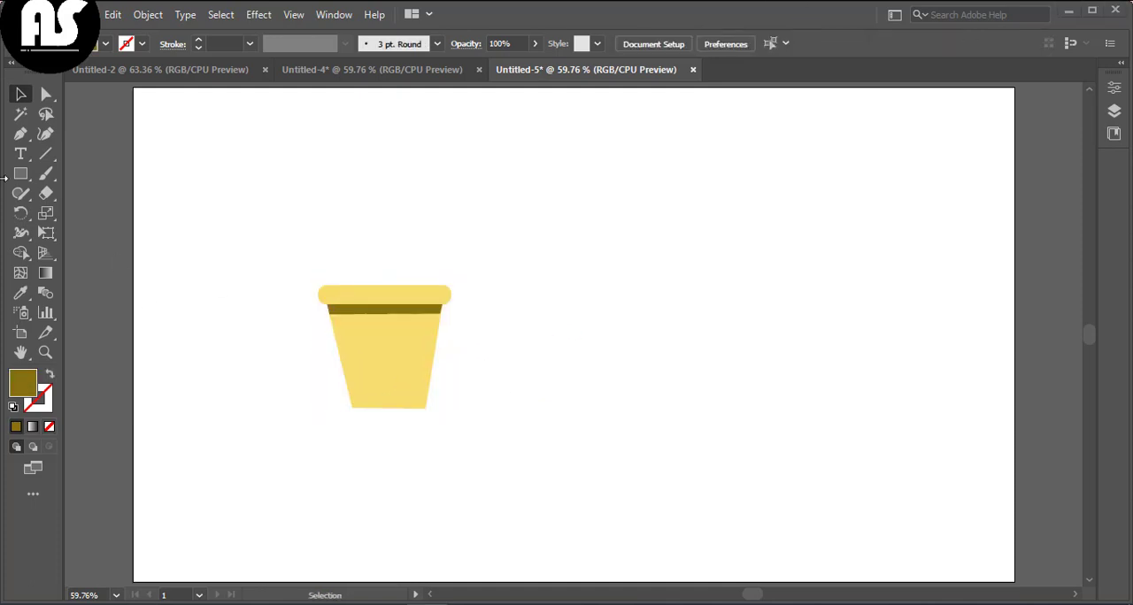
Step: Draw a circle to the right of the pot and give it the pot's yellow fill with the Eyedropper
{"action": "left_click_drag", "start_coordinate": [20, 173], "coordinate": [98, 212]}
{"action": "left_click_drag", "start_coordinate": [707, 274], "coordinate": [848, 409]}
{"action": "left_click", "coordinate": [20, 293]}
{"action": "left_click", "coordinate": [385, 358]}
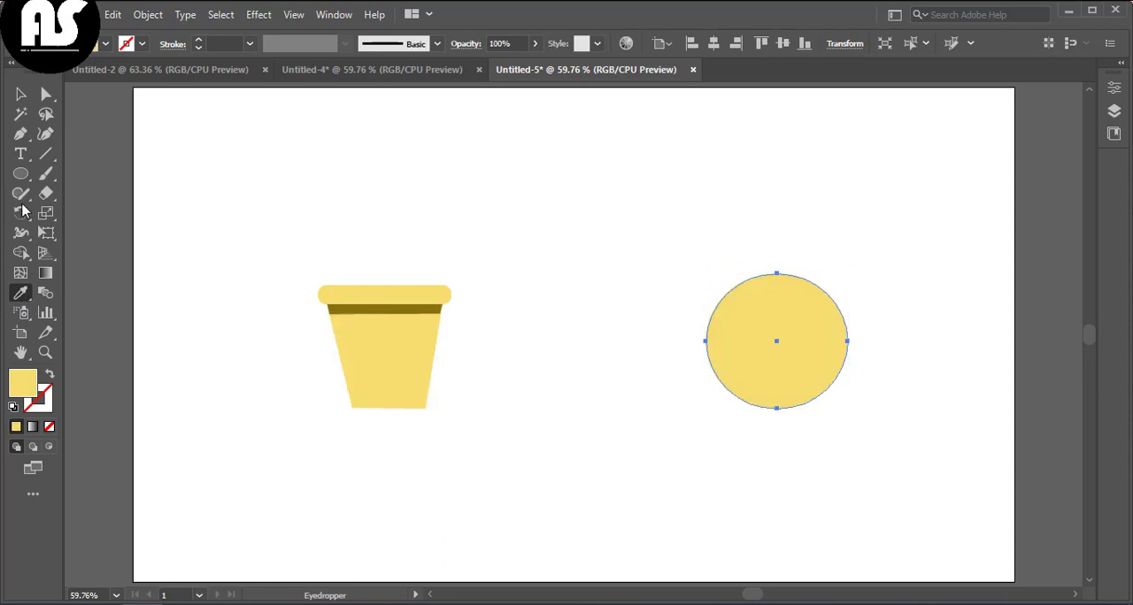
{"action": "left_click", "coordinate": [21, 174]}
{"action": "left_click", "coordinate": [711, 246]}
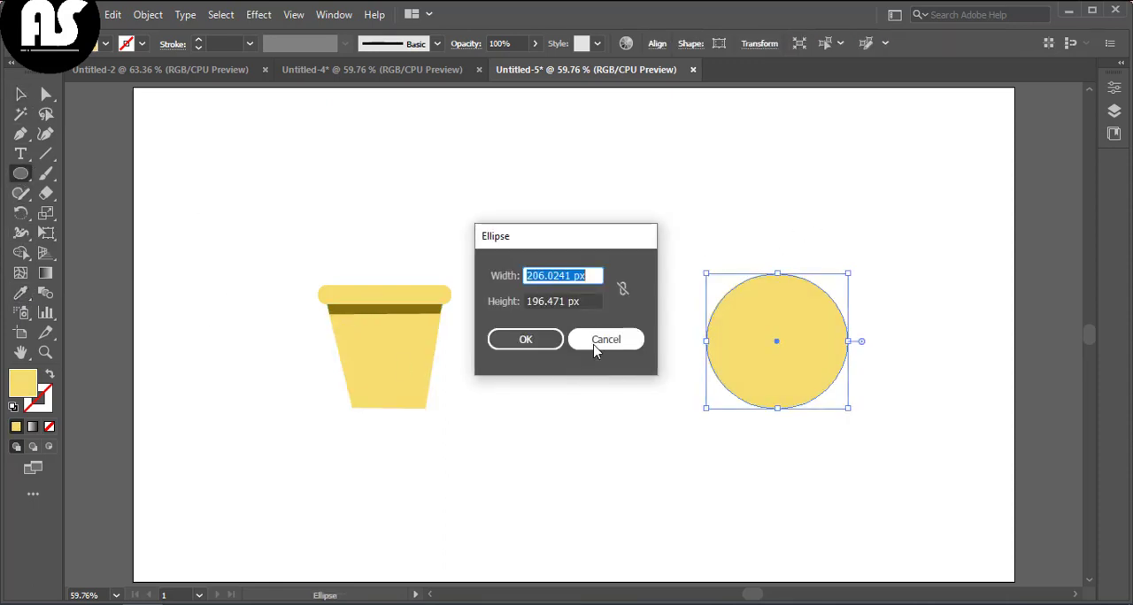
{"action": "left_click", "coordinate": [605, 340]}
Step: Draw two rectangles overlapping the top and bottom edges of the circle
{"action": "left_click_drag", "start_coordinate": [21, 173], "coordinate": [89, 170]}
{"action": "left_click_drag", "start_coordinate": [692, 262], "coordinate": [847, 289]}
{"action": "mouse_move", "coordinate": [710, 397]}
{"action": "left_mouse_down"}
{"action": "mouse_move", "coordinate": [817, 413]}
{"action": "mouse_move", "coordinate": [859, 432]}
{"action": "left_mouse_up"}
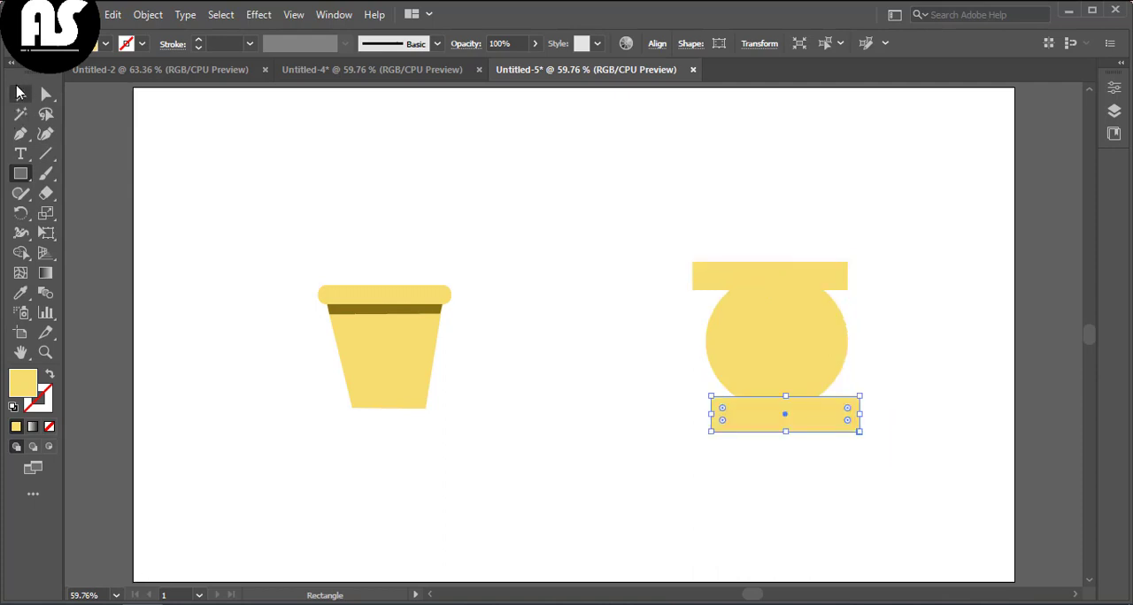
Step: Select the circle and both rectangles and divide them at their overlaps with the Shape Builder tool
{"action": "left_click", "coordinate": [20, 93]}
{"action": "left_click_drag", "start_coordinate": [678, 211], "coordinate": [876, 390]}
{"action": "left_click", "coordinate": [21, 135]}
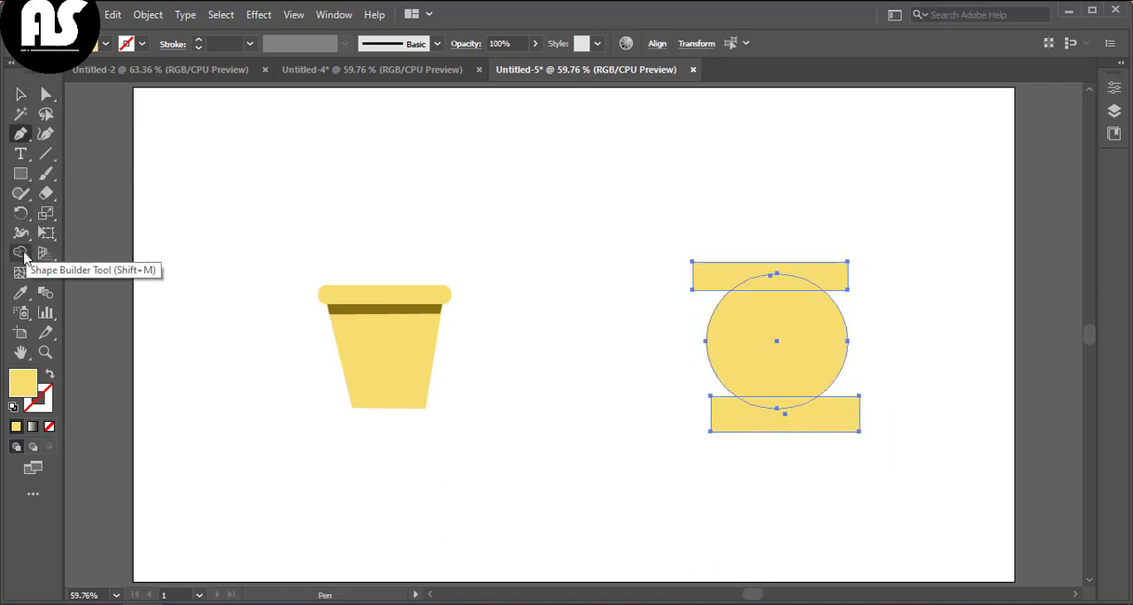
{"action": "left_click", "coordinate": [21, 254]}
{"action": "left_click_drag", "start_coordinate": [881, 245], "coordinate": [834, 281]}
{"action": "left_click_drag", "start_coordinate": [708, 243], "coordinate": [708, 244]}
{"action": "mouse_move", "coordinate": [930, 450]}
{"action": "left_mouse_down"}
{"action": "mouse_move", "coordinate": [797, 404]}
{"action": "mouse_move", "coordinate": [721, 487]}
{"action": "left_mouse_up"}
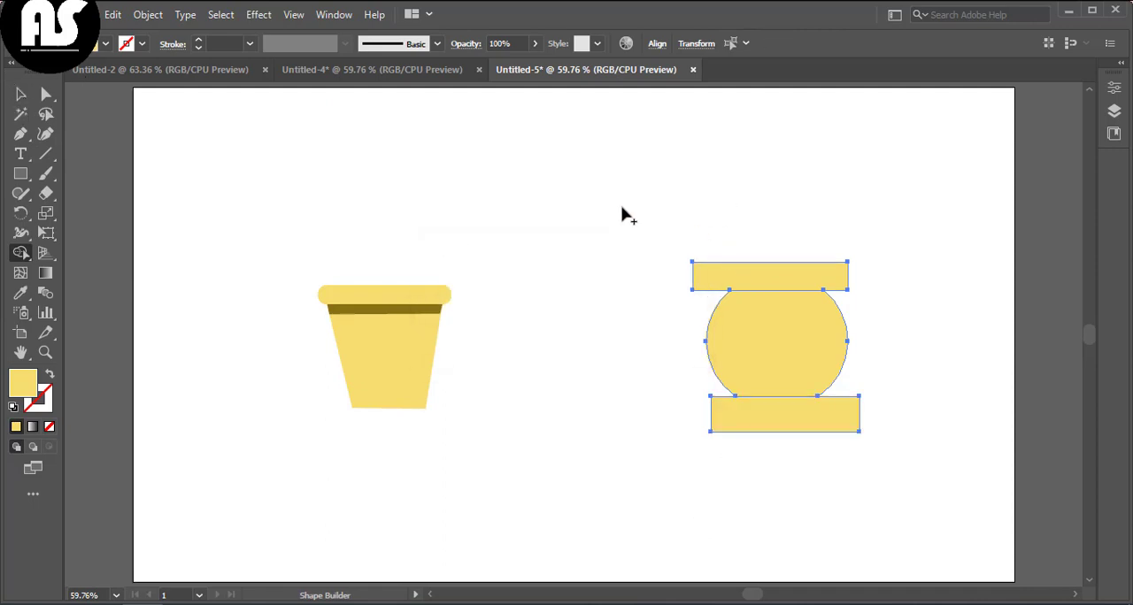
Step: Delete the top and bottom rectangle pieces from the divided jar shape
{"action": "left_click", "coordinate": [19, 94]}
{"action": "left_click", "coordinate": [779, 283]}
{"action": "key", "text": "Delete"}
{"action": "left_click", "coordinate": [855, 417]}
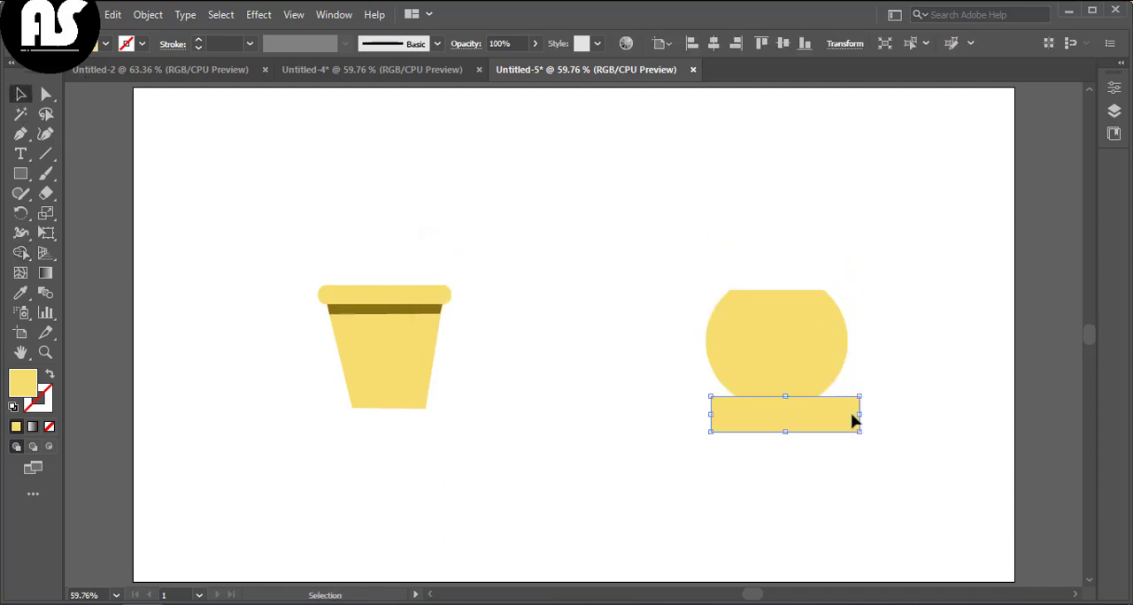
{"action": "key", "text": "Delete"}
Step: Draw a thin rectangle across the jar's upper part and fill it white with the Eyedropper
{"action": "left_click", "coordinate": [839, 347]}
{"action": "left_click", "coordinate": [466, 318]}
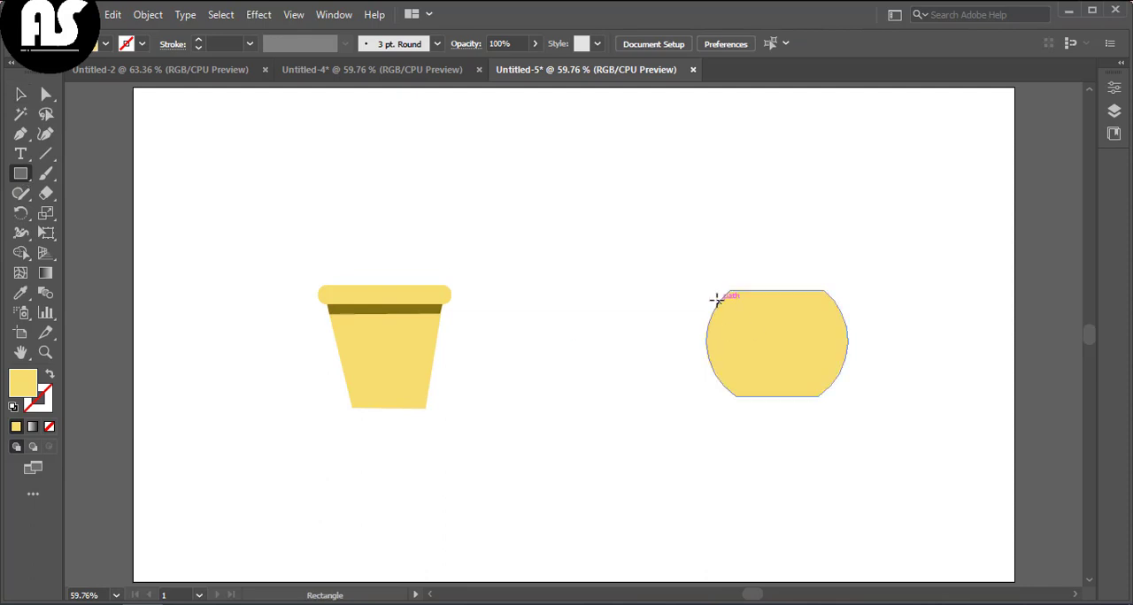
{"action": "mouse_move", "coordinate": [716, 300]}
{"action": "left_mouse_down"}
{"action": "mouse_move", "coordinate": [847, 309]}
{"action": "mouse_move", "coordinate": [788, 305]}
{"action": "left_mouse_up"}
{"action": "left_click", "coordinate": [20, 293]}
{"action": "left_click", "coordinate": [415, 225]}
{"action": "left_click", "coordinate": [21, 93]}
{"action": "left_click", "coordinate": [567, 248]}
{"action": "left_click", "coordinate": [895, 324]}
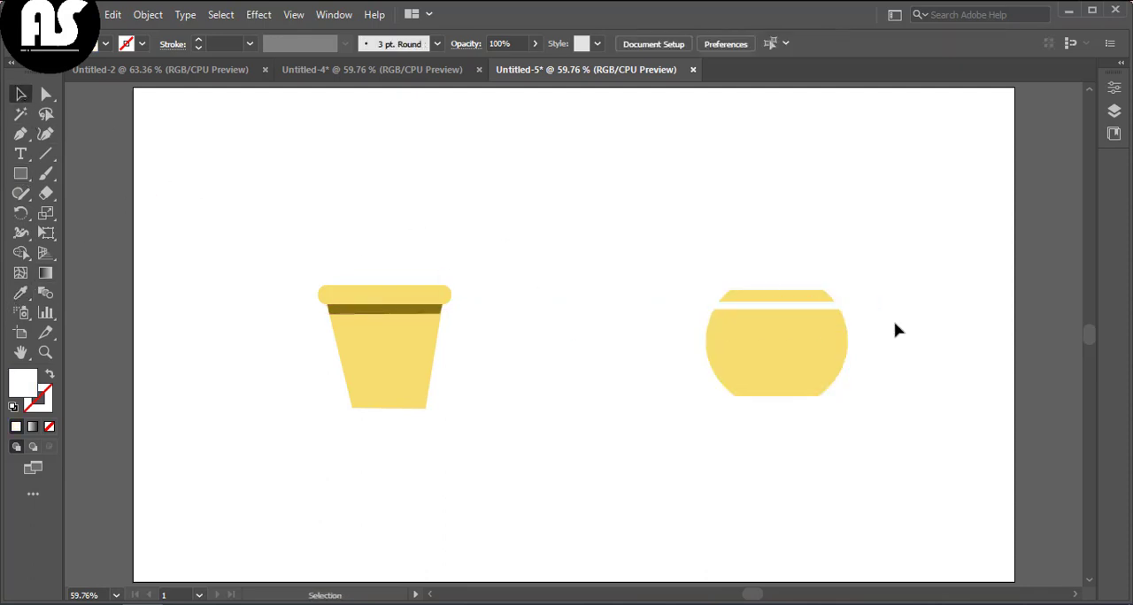
Step: Draw a thin dark olive rectangle band across the jar just below the white stripe
{"action": "left_click_drag", "start_coordinate": [860, 445], "coordinate": [860, 445]}
{"action": "right_click", "coordinate": [861, 445]}
{"action": "left_click", "coordinate": [925, 199]}
{"action": "left_click", "coordinate": [908, 313]}
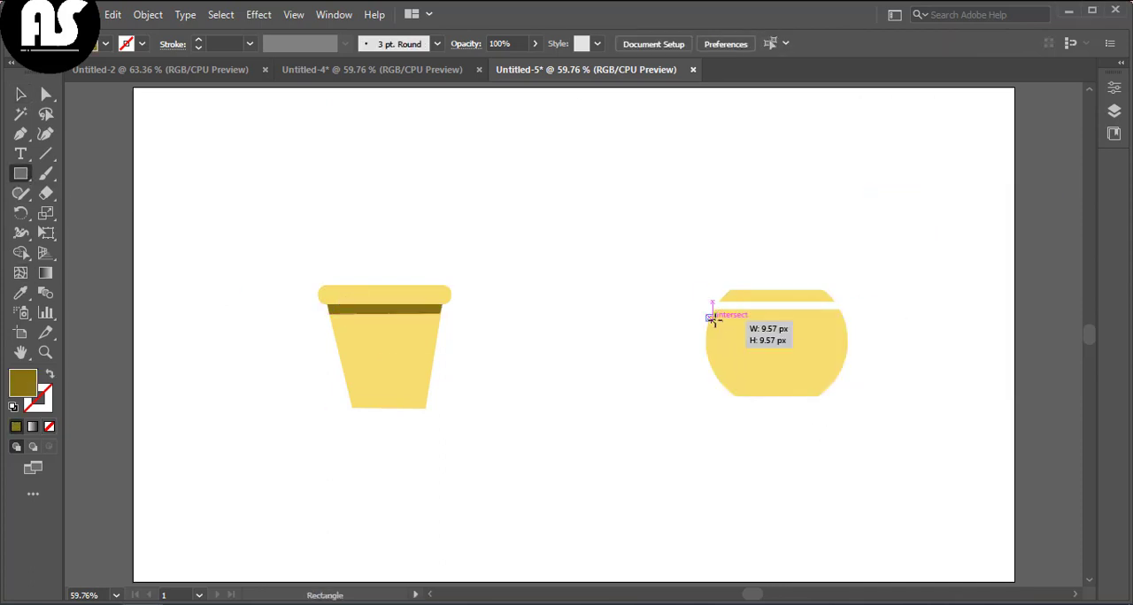
{"action": "left_click_drag", "start_coordinate": [712, 317], "coordinate": [845, 320]}
{"action": "key", "text": "v"}
{"action": "left_click", "coordinate": [802, 501]}
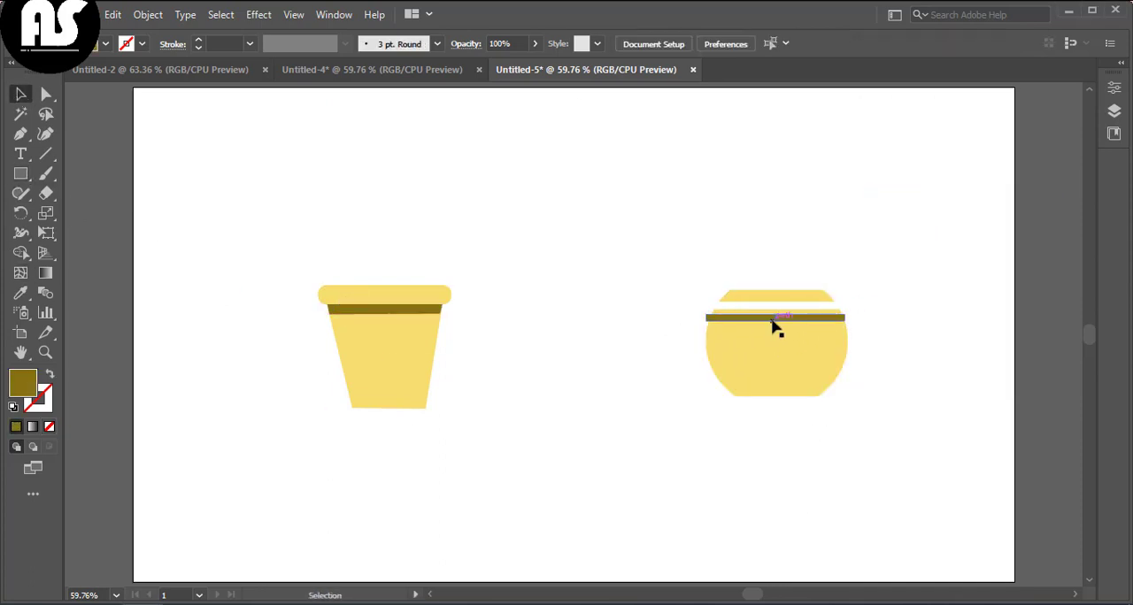
Step: Nudge the olive band down slightly and reshape its corner anchors with the Curvature tool to follow the jar's curve
{"action": "left_click_drag", "start_coordinate": [776, 328], "coordinate": [778, 331]}
{"action": "left_click", "coordinate": [725, 460]}
{"action": "scroll", "coordinate": [903, 446], "scroll_direction": "up", "scroll_amount": 3}
{"action": "scroll", "coordinate": [859, 337], "scroll_direction": "up", "scroll_amount": 6}
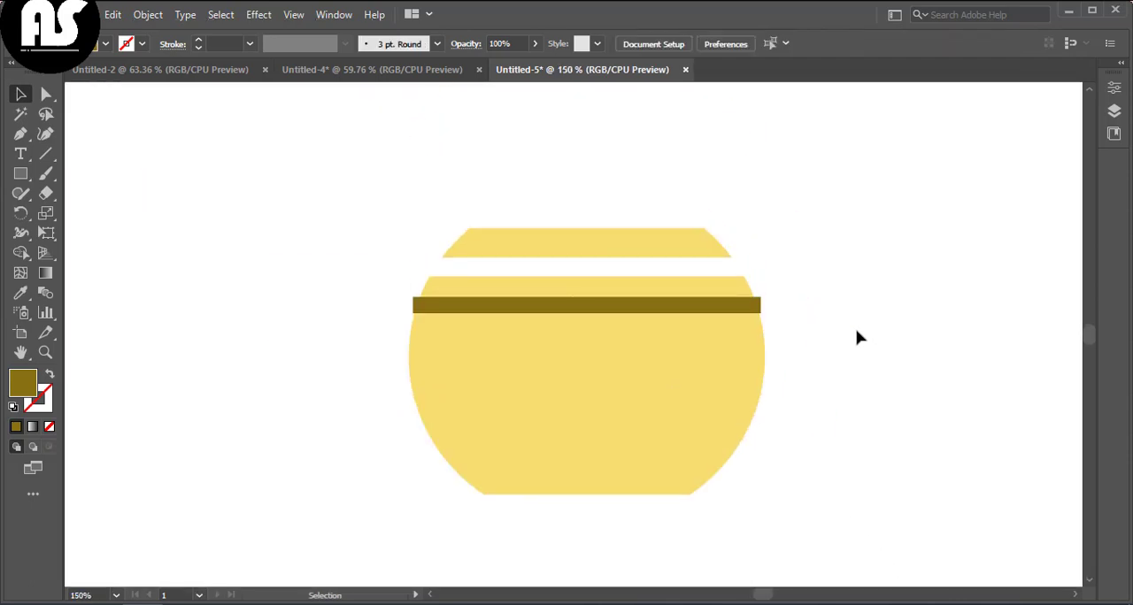
{"action": "left_click", "coordinate": [726, 319]}
{"action": "left_click", "coordinate": [45, 134]}
{"action": "left_click_drag", "start_coordinate": [413, 298], "coordinate": [419, 297]}
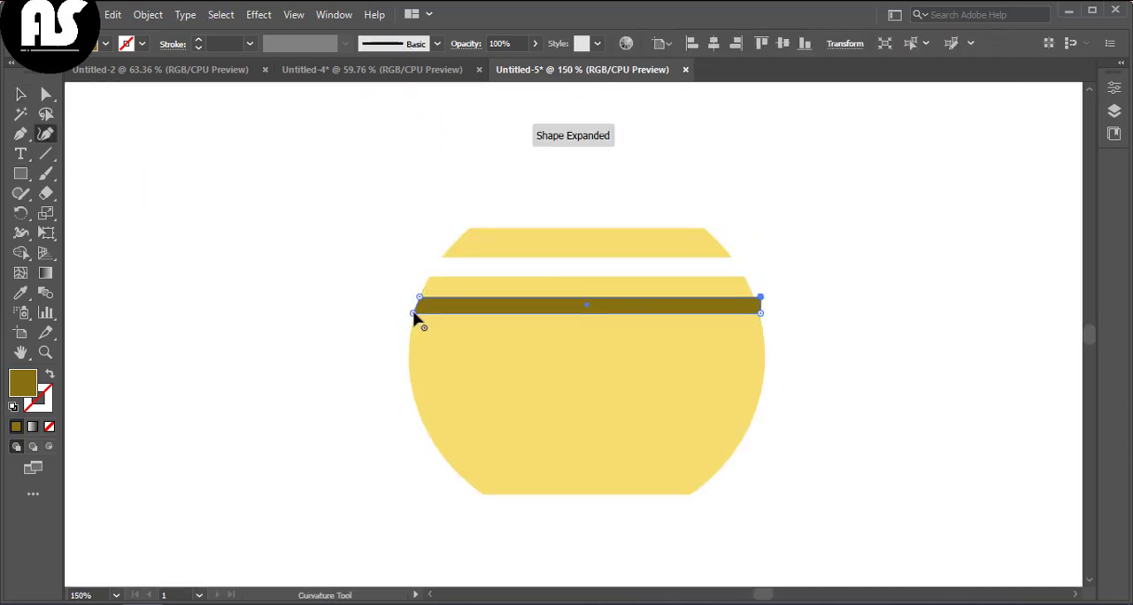
{"action": "left_click_drag", "start_coordinate": [753, 313], "coordinate": [760, 320]}
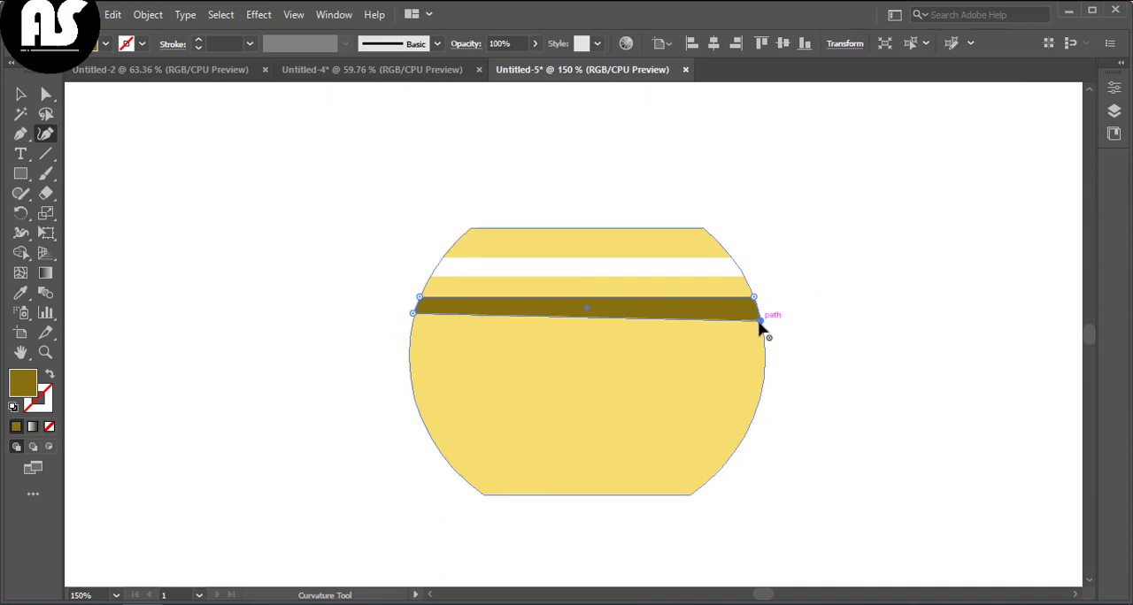
{"action": "left_click_drag", "start_coordinate": [417, 317], "coordinate": [413, 320]}
{"action": "left_click", "coordinate": [21, 94]}
{"action": "left_click", "coordinate": [285, 280]}
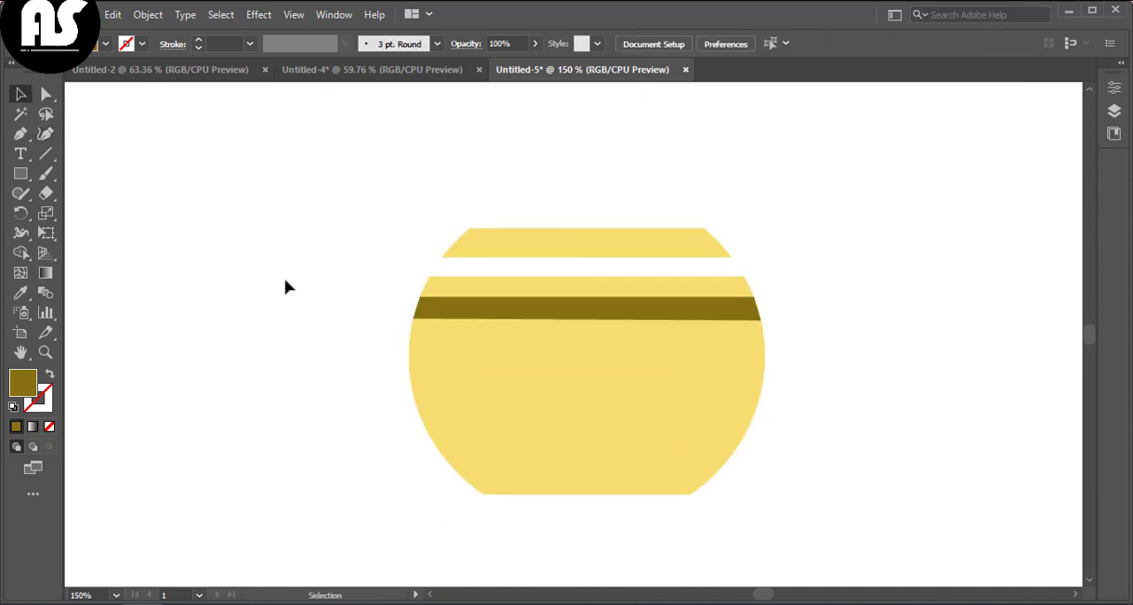
Step: Select all parts of the jar and group them
{"action": "key", "text": "ctrl+0"}
{"action": "left_click_drag", "start_coordinate": [670, 270], "coordinate": [879, 428]}
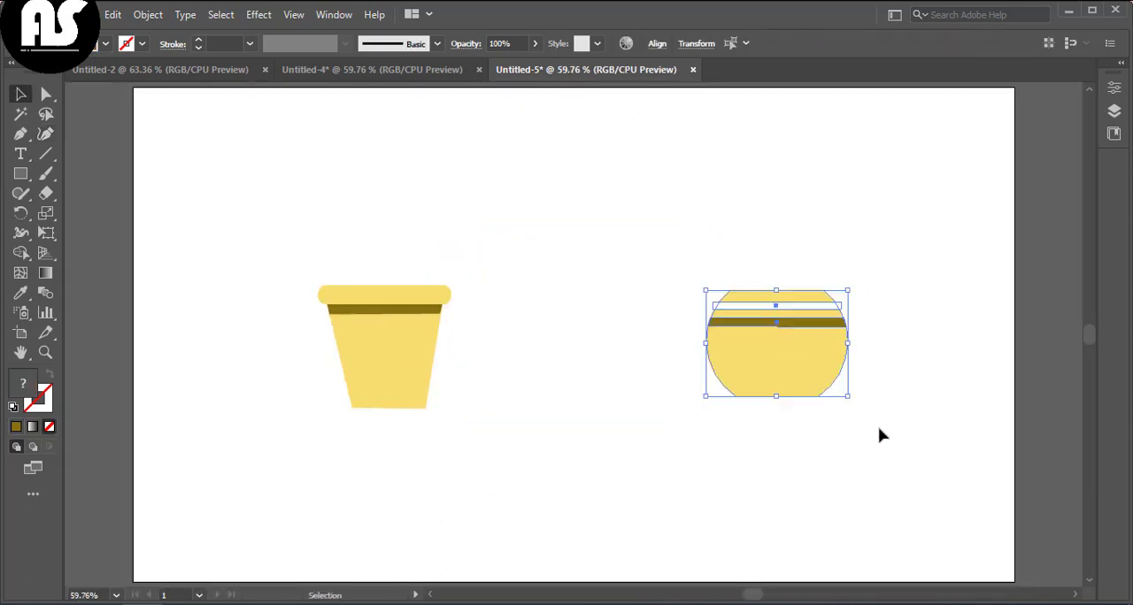
{"action": "right_click", "coordinate": [879, 428]}
{"action": "left_click", "coordinate": [896, 285]}
{"action": "left_click", "coordinate": [889, 330]}
Step: Move the first pot to the right, next to the jar
{"action": "double_click", "coordinate": [398, 361]}
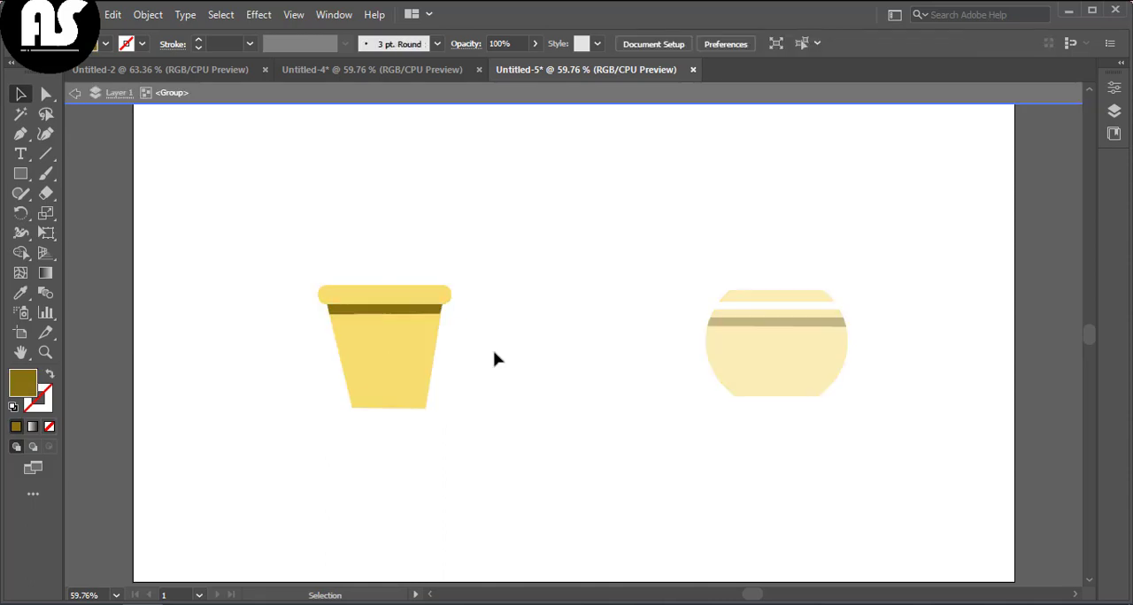
{"action": "double_click", "coordinate": [290, 270]}
{"action": "right_click", "coordinate": [450, 439]}
{"action": "left_click", "coordinate": [749, 17]}
{"action": "left_click", "coordinate": [384, 358]}
{"action": "left_click", "coordinate": [264, 349]}
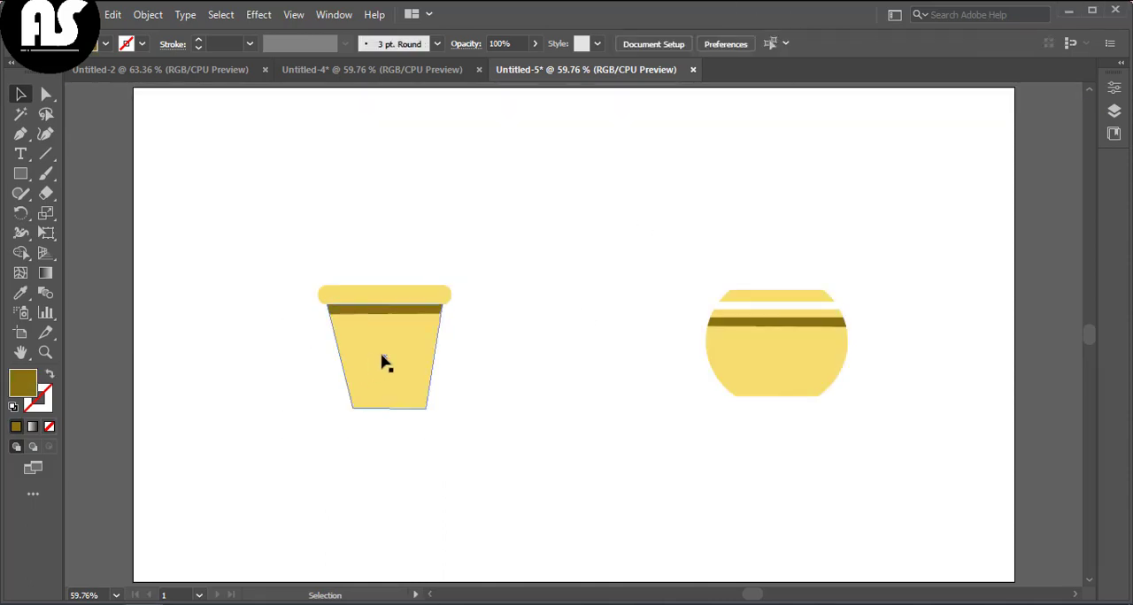
{"action": "left_click_drag", "start_coordinate": [384, 361], "coordinate": [587, 366]}
Step: Draw a circle near the artboard's left edge and fill it with black
{"action": "left_click", "coordinate": [21, 173]}
{"action": "left_click", "coordinate": [66, 212]}
{"action": "left_click_drag", "start_coordinate": [178, 285], "coordinate": [292, 398]}
{"action": "left_click", "coordinate": [105, 44]}
{"action": "left_click", "coordinate": [45, 74]}
{"action": "left_click", "coordinate": [18, 174]}
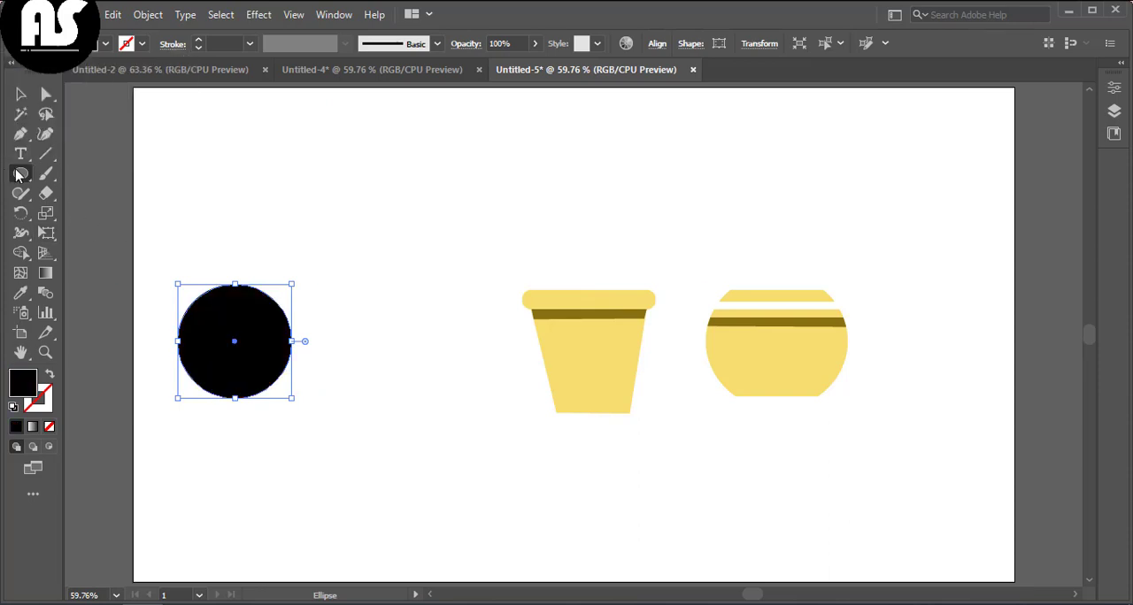
Step: Draw a second black circle overlapping the first one on its right
{"action": "key", "text": "ctrl+shift+a"}
{"action": "left_click_drag", "start_coordinate": [260, 291], "coordinate": [375, 401]}
{"action": "key", "text": "v"}
{"action": "left_click_drag", "start_coordinate": [323, 348], "coordinate": [311, 348]}
{"action": "left_click", "coordinate": [147, 291]}
Step: Select both circles and divide their overlap with the Shape Builder tool, undoing the last two actions
{"action": "left_click_drag", "start_coordinate": [149, 265], "coordinate": [372, 455]}
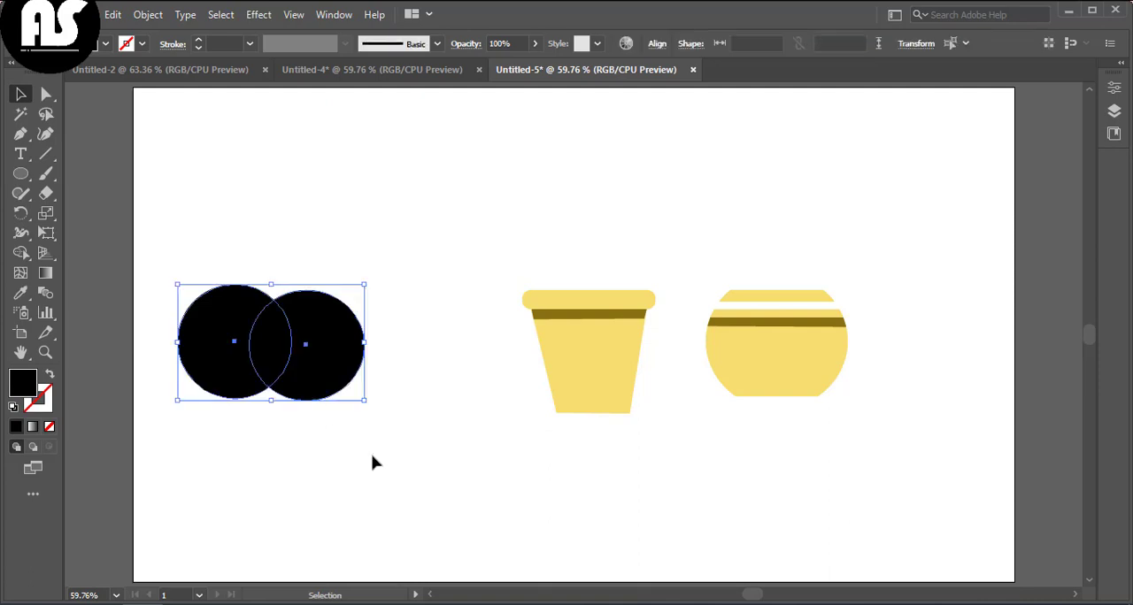
{"action": "left_click", "coordinate": [19, 140]}
{"action": "left_click", "coordinate": [20, 254]}
{"action": "mouse_move", "coordinate": [346, 270]}
{"action": "left_mouse_down"}
{"action": "mouse_move", "coordinate": [313, 297]}
{"action": "mouse_move", "coordinate": [292, 352]}
{"action": "mouse_move", "coordinate": [359, 405]}
{"action": "left_mouse_up"}
{"action": "left_click_drag", "start_coordinate": [212, 281], "coordinate": [177, 403]}
{"action": "left_click", "coordinate": [20, 91]}
{"action": "key", "text": "ctrl+z"}
{"action": "key", "text": "ctrl+z"}
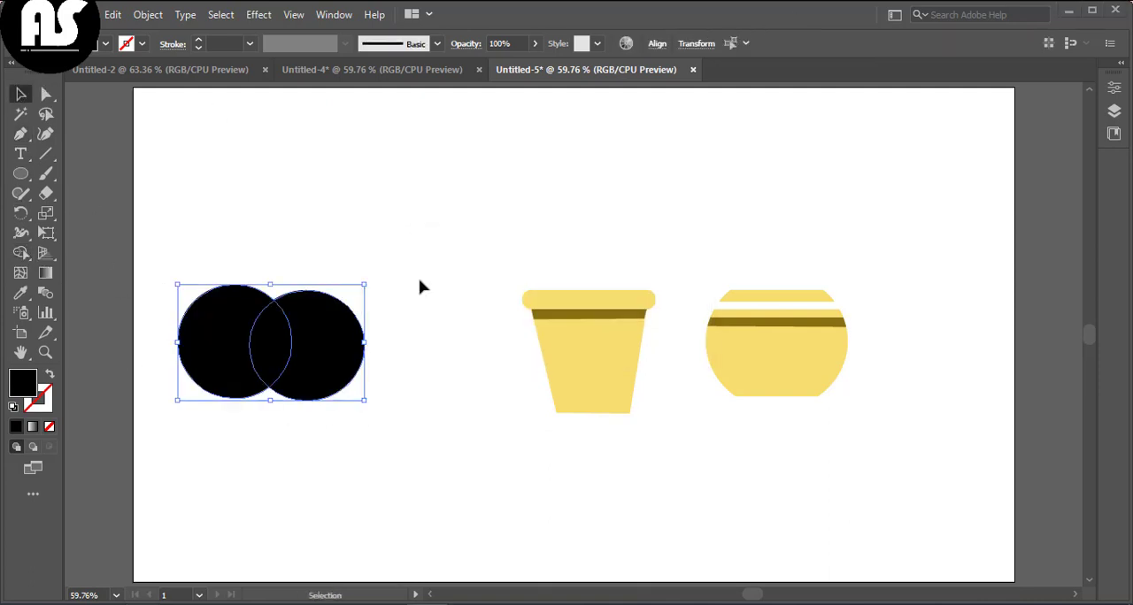
Step: Delete the two outer crescent pieces and tilt the remaining leaf shape slightly
{"action": "left_click", "coordinate": [373, 358]}
{"action": "left_click", "coordinate": [343, 346]}
{"action": "key", "text": "Delete"}
{"action": "left_click", "coordinate": [220, 358]}
{"action": "key", "text": "Delete"}
{"action": "left_click", "coordinate": [287, 343]}
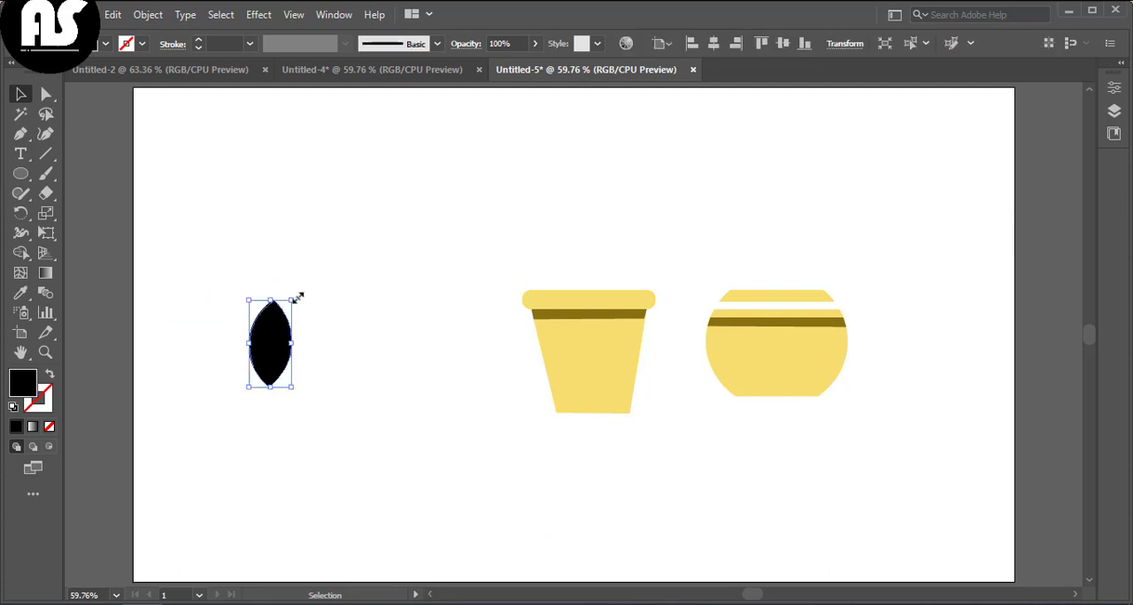
{"action": "left_click_drag", "start_coordinate": [293, 299], "coordinate": [298, 280]}
Step: Set the fill color to green #08C108
{"action": "left_click", "coordinate": [321, 325]}
{"action": "double_click", "coordinate": [21, 386]}
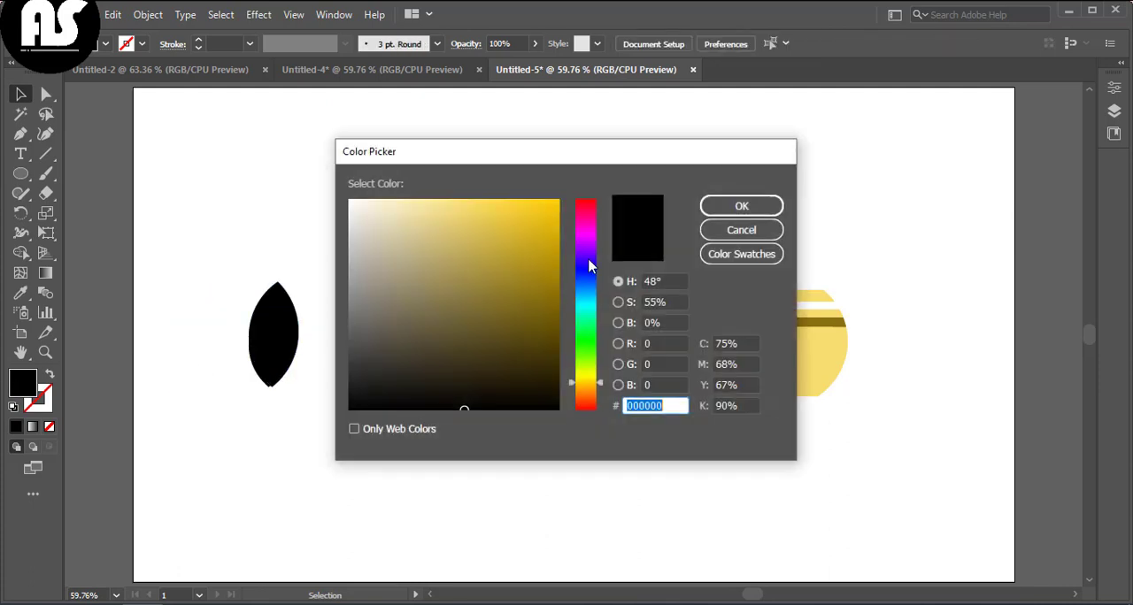
{"action": "left_click", "coordinate": [588, 341]}
{"action": "left_click", "coordinate": [551, 250]}
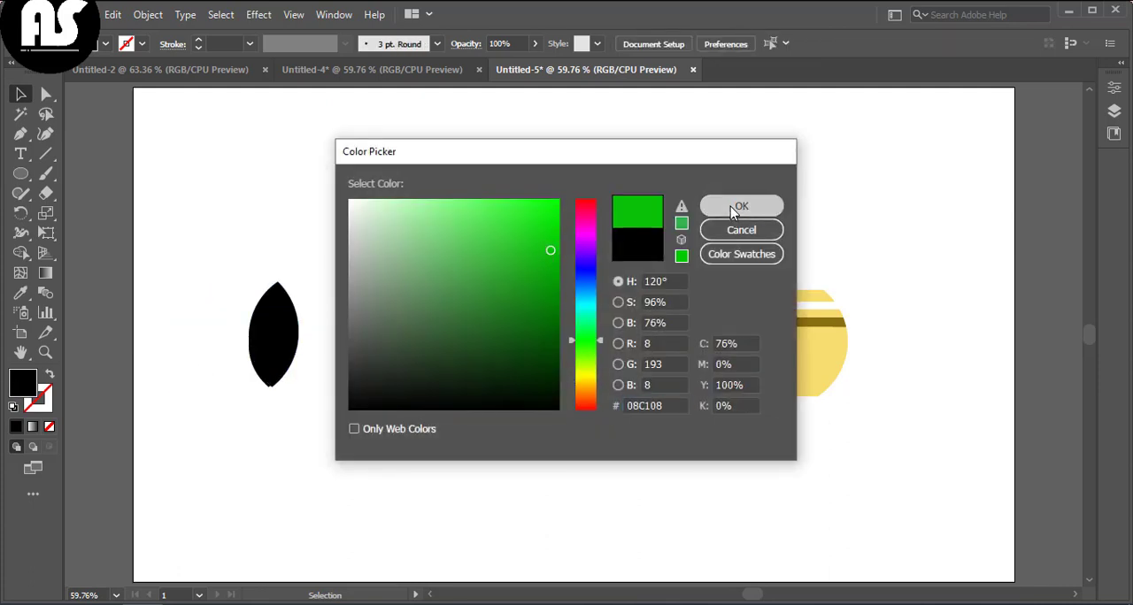
{"action": "left_click", "coordinate": [730, 206]}
Step: Select the leaf shape and fill it with bright green from the Color Picker
{"action": "left_click", "coordinate": [285, 320]}
{"action": "double_click", "coordinate": [21, 386]}
{"action": "left_click", "coordinate": [584, 329]}
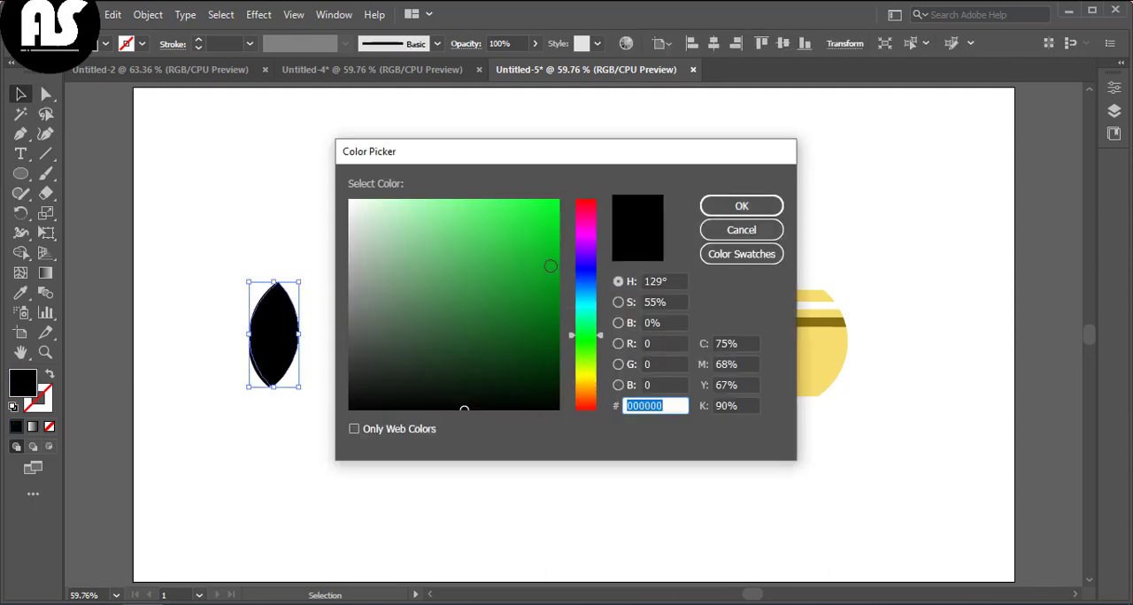
{"action": "left_click", "coordinate": [549, 241]}
{"action": "left_click", "coordinate": [740, 205]}
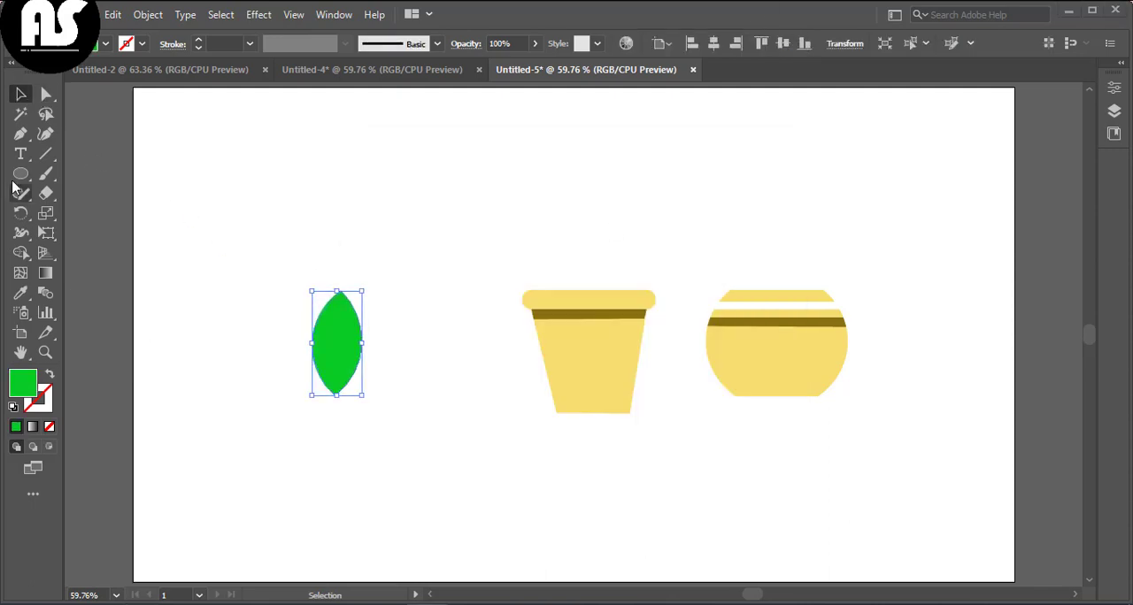
Step: Draw a black rectangle covering the right half of the tapered pot
{"action": "left_click_drag", "start_coordinate": [22, 174], "coordinate": [89, 175]}
{"action": "left_click_drag", "start_coordinate": [584, 269], "coordinate": [656, 424]}
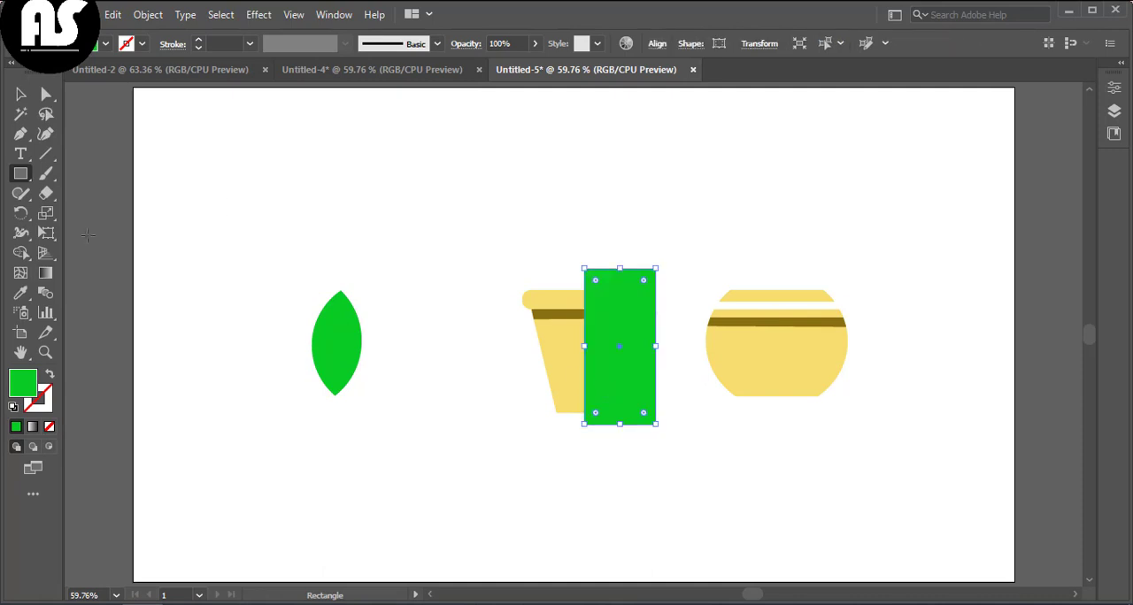
{"action": "double_click", "coordinate": [26, 396]}
{"action": "left_click", "coordinate": [389, 398]}
{"action": "left_click", "coordinate": [767, 207]}
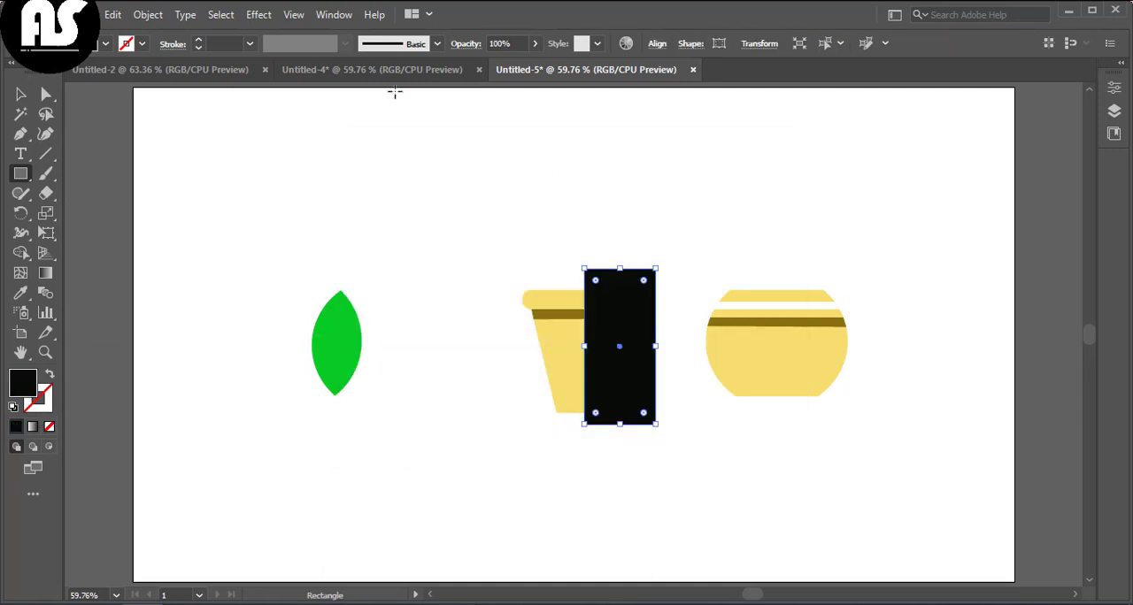
Step: Lower the rectangle's opacity to 29% and deselect it
{"action": "left_click_drag", "start_coordinate": [512, 64], "coordinate": [485, 63]}
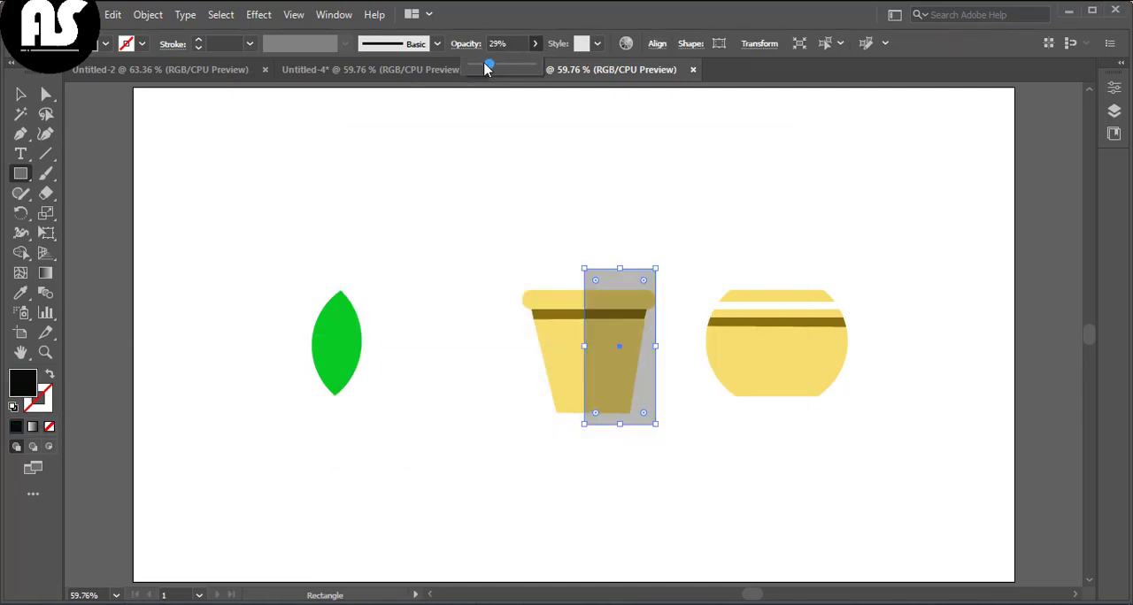
{"action": "left_click", "coordinate": [22, 94]}
{"action": "left_click", "coordinate": [614, 367]}
{"action": "left_click", "coordinate": [407, 248]}
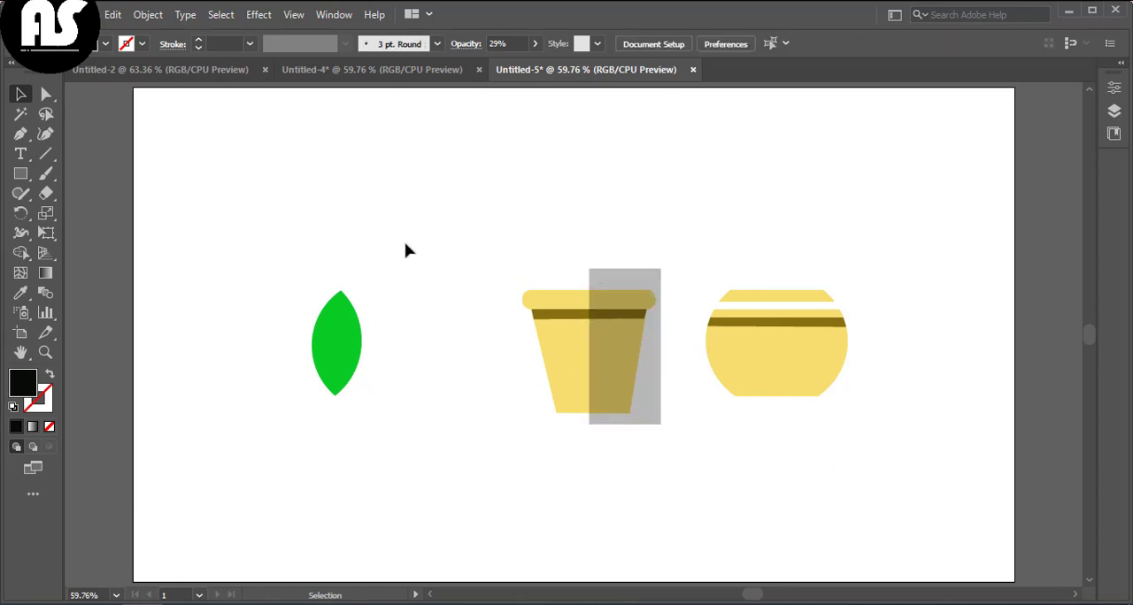
Step: Move the round pot further to the right
{"action": "left_click_drag", "start_coordinate": [407, 248], "coordinate": [670, 469]}
{"action": "right_click", "coordinate": [670, 469]}
{"action": "left_click", "coordinate": [627, 518]}
{"action": "left_click_drag", "start_coordinate": [516, 261], "coordinate": [744, 398]}
{"action": "left_click", "coordinate": [878, 354]}
{"action": "left_click_drag", "start_coordinate": [792, 358], "coordinate": [884, 358]}
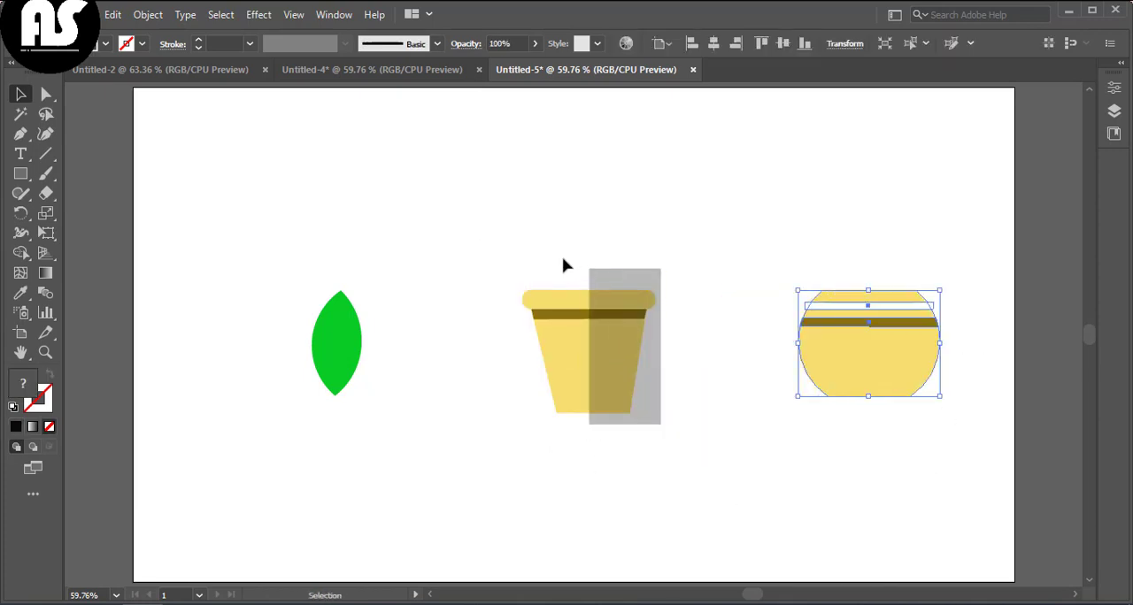
Step: Split the tapered pot with the shading rectangle using Shape Builder and delete the part outside the pot
{"action": "left_click_drag", "start_coordinate": [535, 259], "coordinate": [624, 406]}
{"action": "left_click_drag", "start_coordinate": [470, 243], "coordinate": [708, 514]}
{"action": "left_click", "coordinate": [20, 134]}
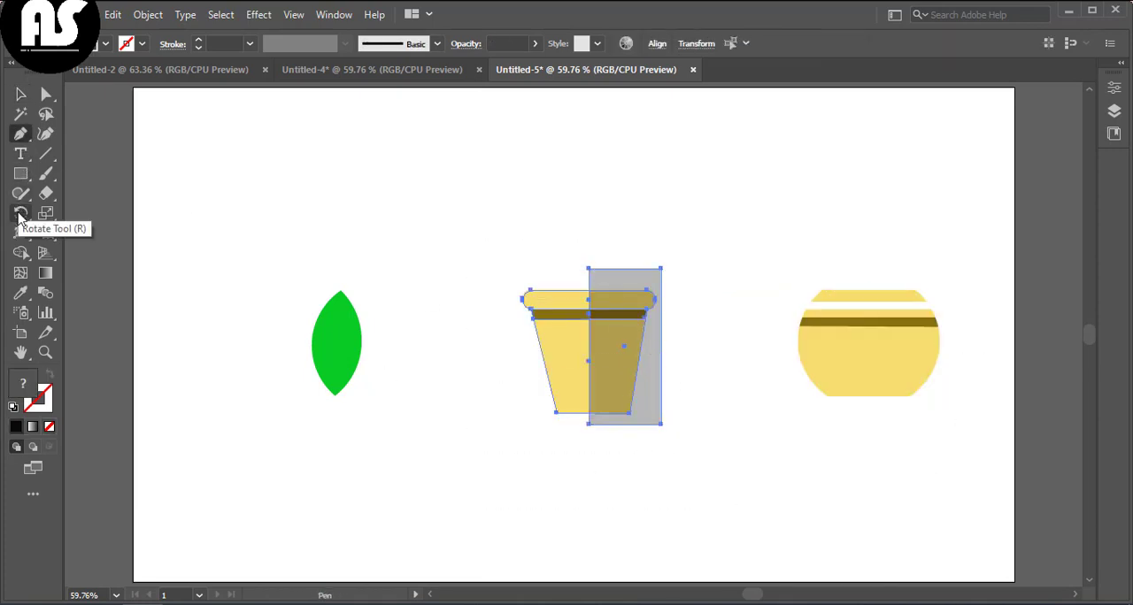
{"action": "left_click", "coordinate": [21, 253]}
{"action": "left_click_drag", "start_coordinate": [698, 317], "coordinate": [662, 391]}
{"action": "left_click", "coordinate": [21, 94]}
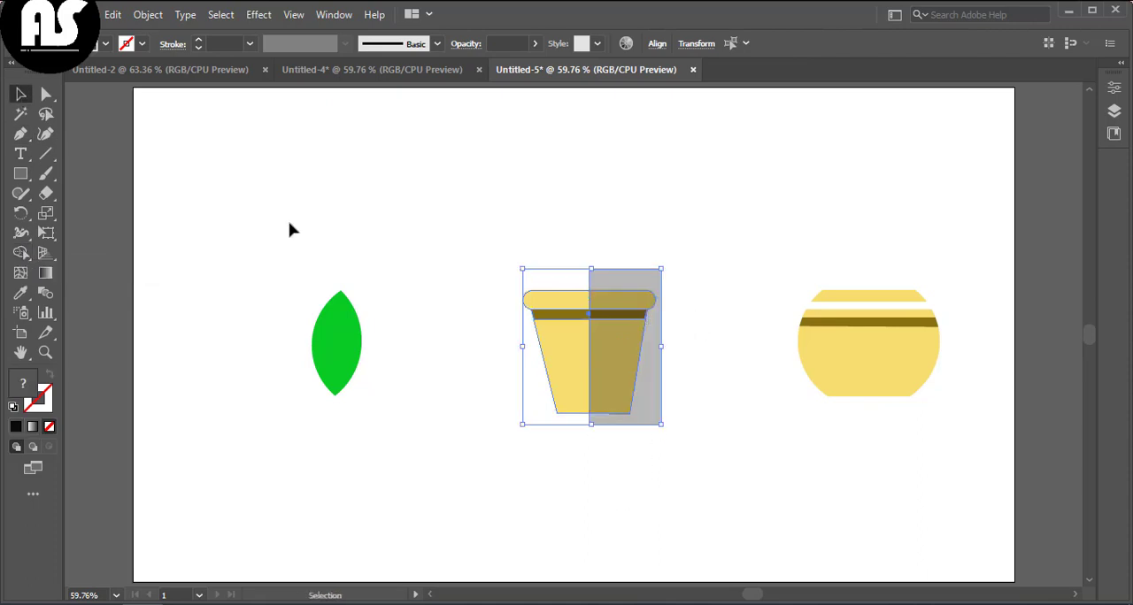
{"action": "left_click", "coordinate": [289, 227]}
{"action": "left_click", "coordinate": [662, 419]}
{"action": "key", "text": "Delete"}
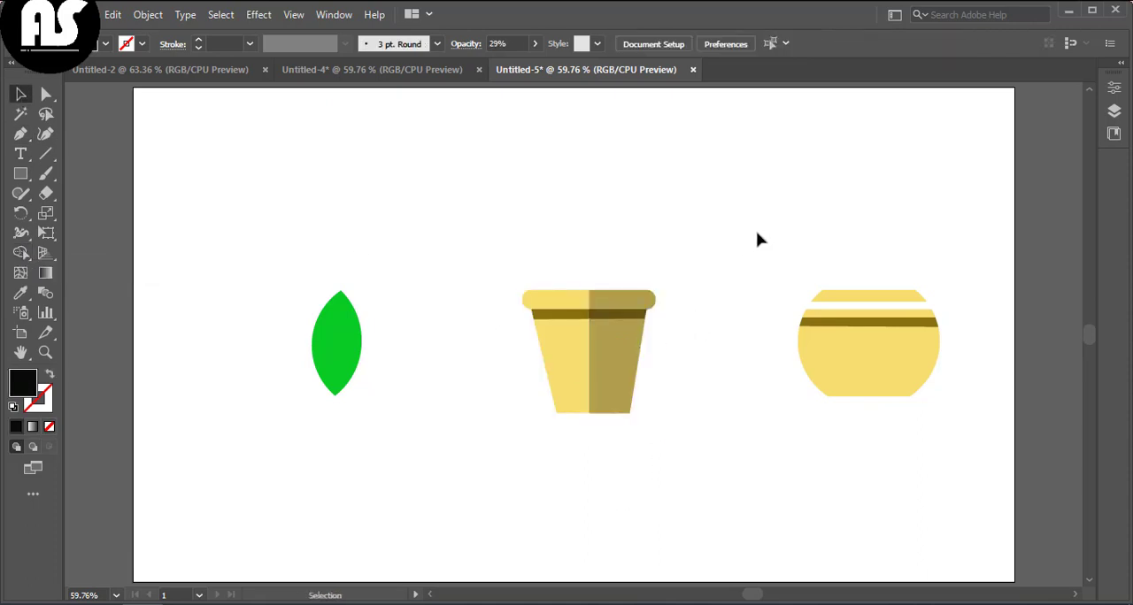
Step: Shade the round pot's right half with a semi-transparent rectangle, split it with Shape Builder and delete the overhang
{"action": "left_click_drag", "start_coordinate": [869, 253], "coordinate": [960, 413]}
{"action": "left_click_drag", "start_coordinate": [511, 67], "coordinate": [493, 67]}
{"action": "key", "text": "v"}
{"action": "left_click_drag", "start_coordinate": [736, 227], "coordinate": [933, 474]}
{"action": "left_click", "coordinate": [21, 253]}
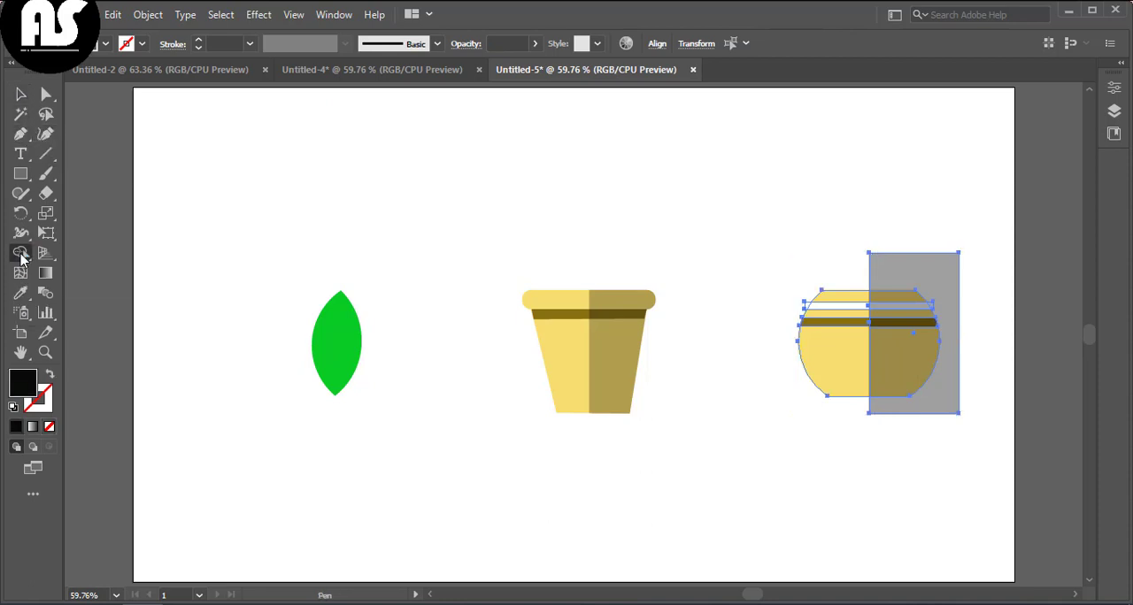
{"action": "mouse_move", "coordinate": [986, 314]}
{"action": "left_mouse_down"}
{"action": "mouse_move", "coordinate": [973, 351]}
{"action": "mouse_move", "coordinate": [854, 438]}
{"action": "left_mouse_up"}
{"action": "left_click", "coordinate": [21, 94]}
{"action": "left_click", "coordinate": [707, 458]}
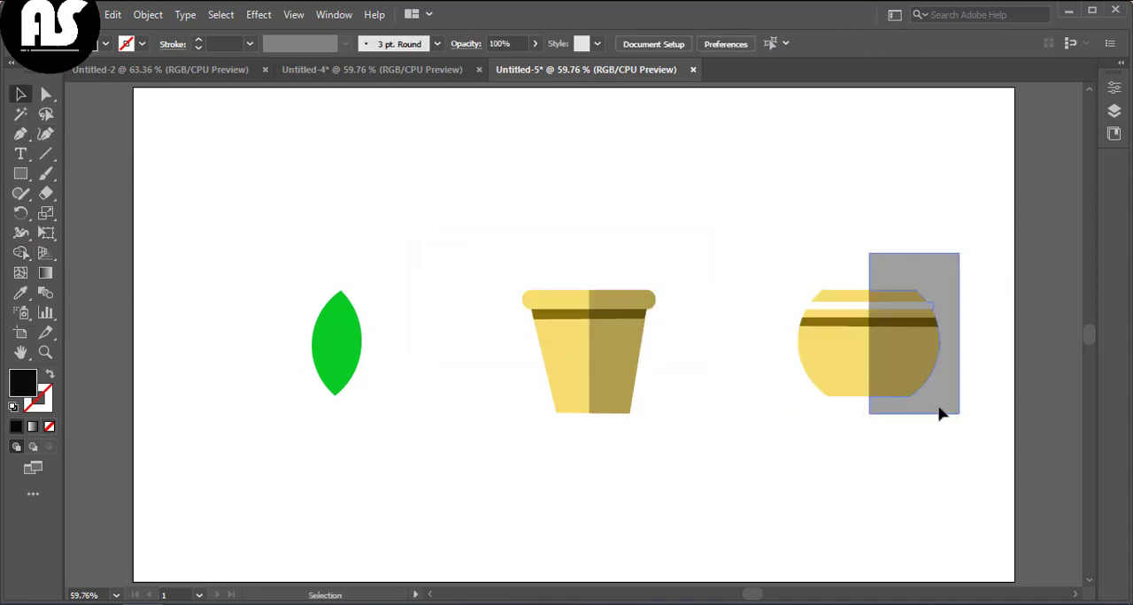
{"action": "left_click", "coordinate": [939, 408]}
{"action": "key", "text": "Delete"}
{"action": "right_click", "coordinate": [960, 309]}
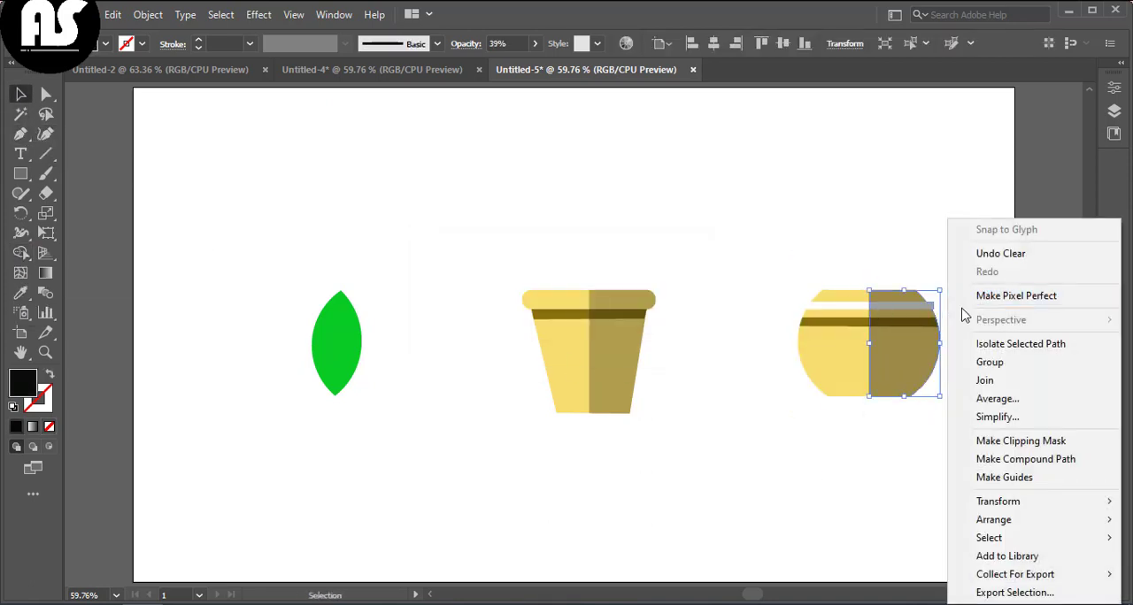
{"action": "left_click_drag", "start_coordinate": [807, 257], "coordinate": [963, 471]}
{"action": "left_click", "coordinate": [856, 480]}
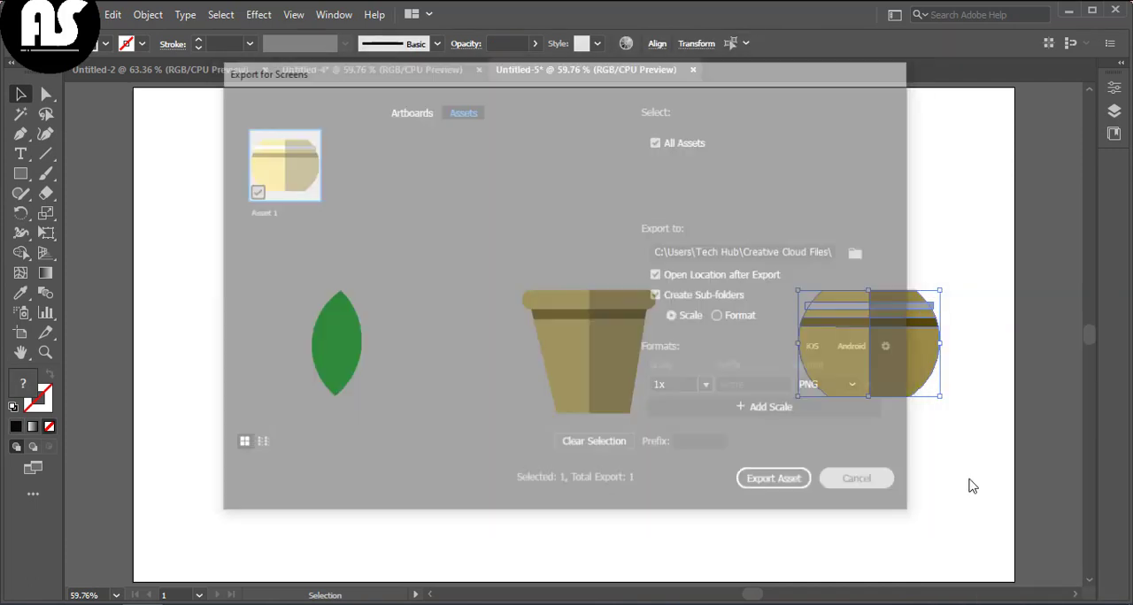
{"action": "right_click", "coordinate": [936, 487]}
{"action": "left_click", "coordinate": [1003, 343]}
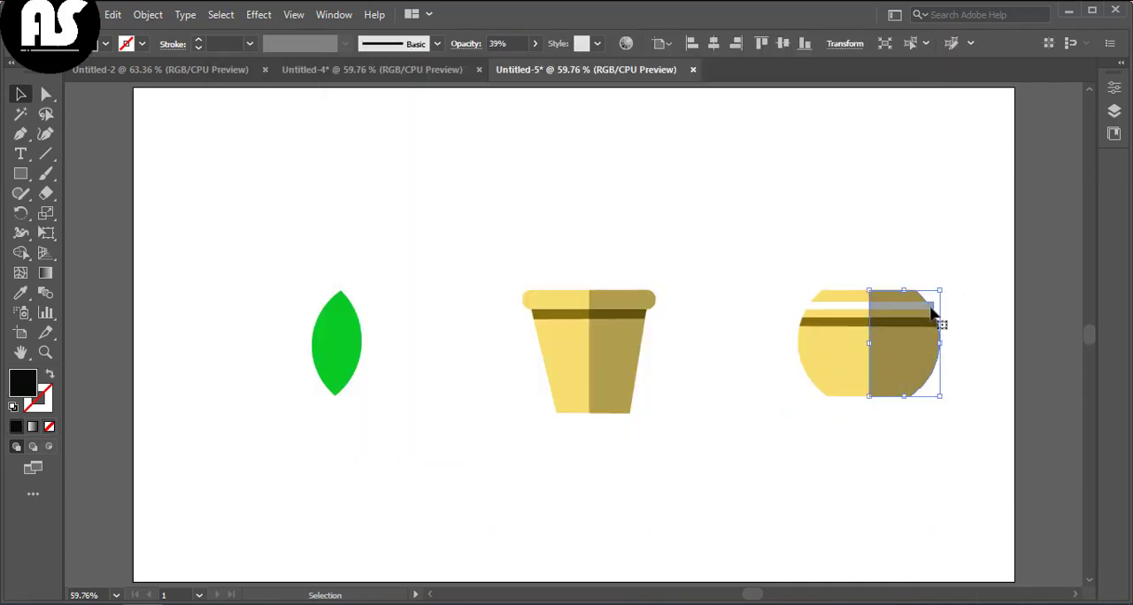
Step: Select the round pot's white stripe and reshape its left end with the Curvature tool at 100% zoom
{"action": "right_click", "coordinate": [834, 314]}
{"action": "left_click", "coordinate": [851, 449]}
{"action": "left_click", "coordinate": [852, 447]}
{"action": "left_click", "coordinate": [822, 309]}
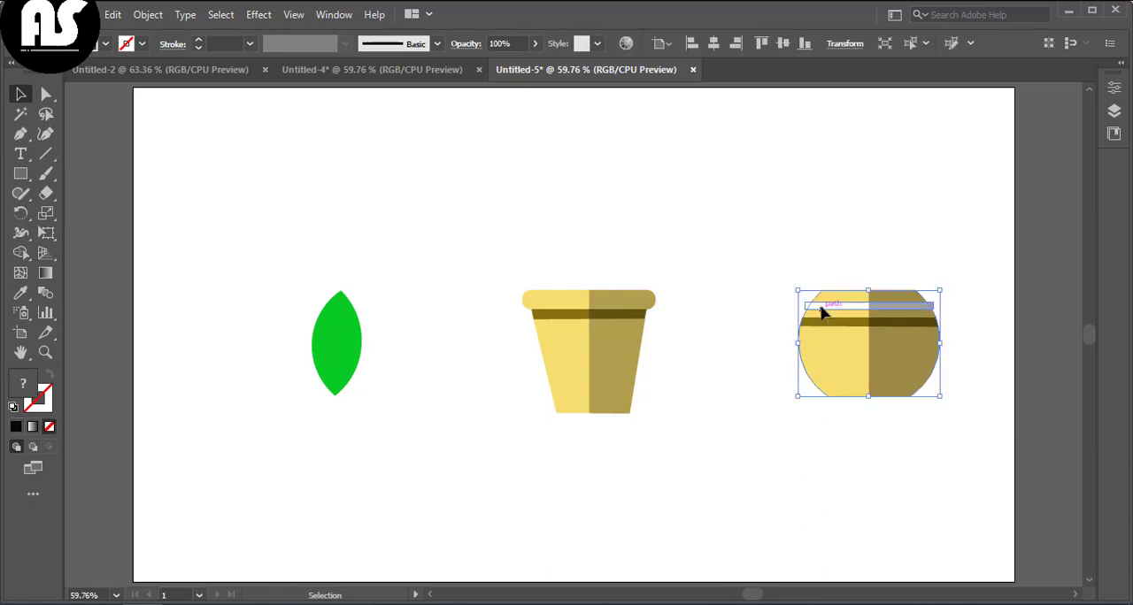
{"action": "right_click", "coordinate": [836, 345]}
{"action": "left_click", "coordinate": [840, 364]}
{"action": "left_click", "coordinate": [845, 312]}
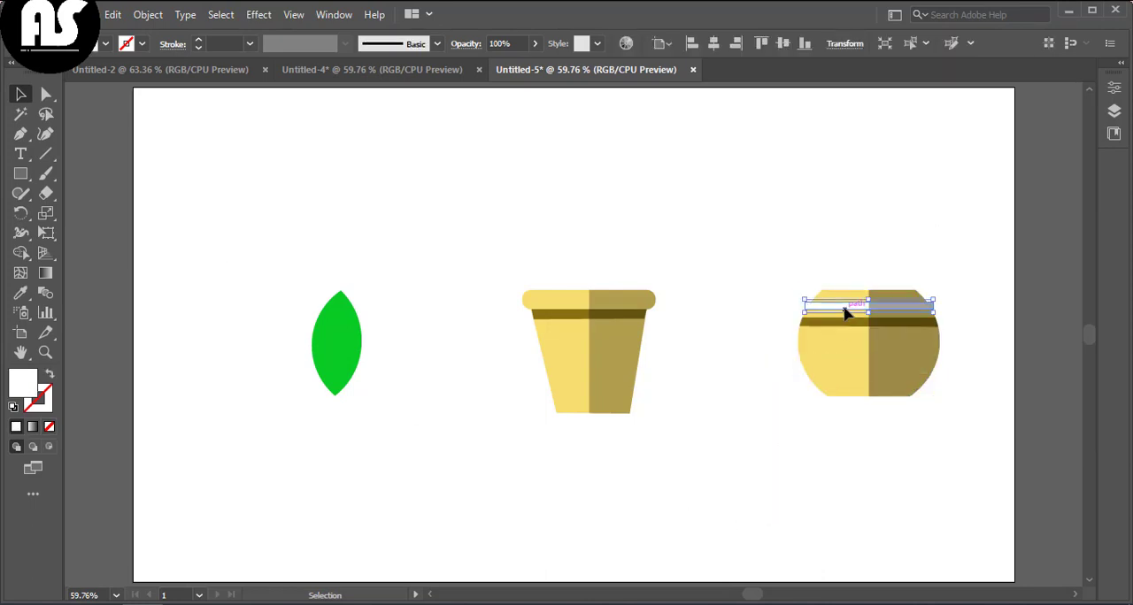
{"action": "key", "text": "ctrl+1"}
{"action": "scroll", "coordinate": [410, 177], "scroll_direction": "up", "scroll_amount": 2}
{"action": "key", "text": "shift+grave"}
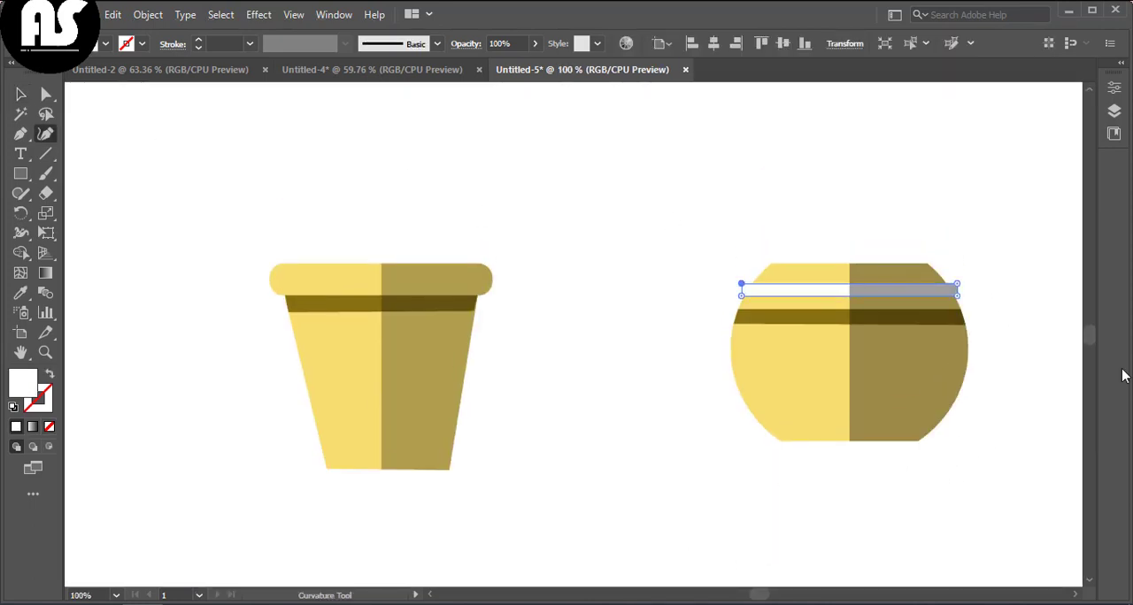
{"action": "left_click", "coordinate": [752, 285]}
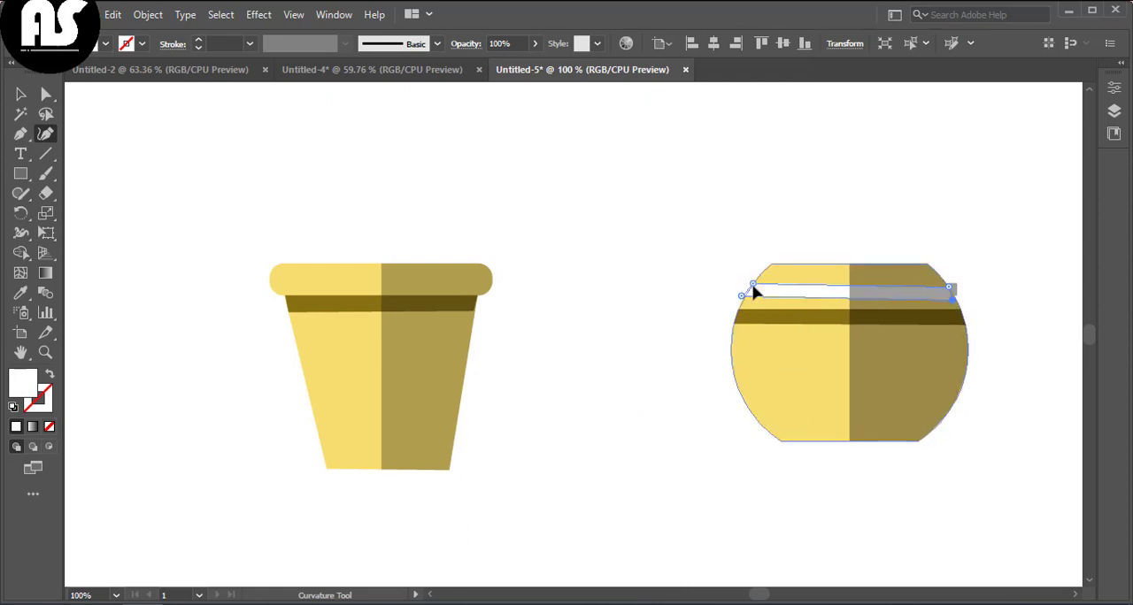
Step: Select and delete the shading on the round pot's right half
{"action": "left_click", "coordinate": [20, 94]}
{"action": "left_click", "coordinate": [963, 295]}
{"action": "left_click", "coordinate": [955, 288]}
{"action": "right_click", "coordinate": [956, 289]}
{"action": "left_click", "coordinate": [879, 512]}
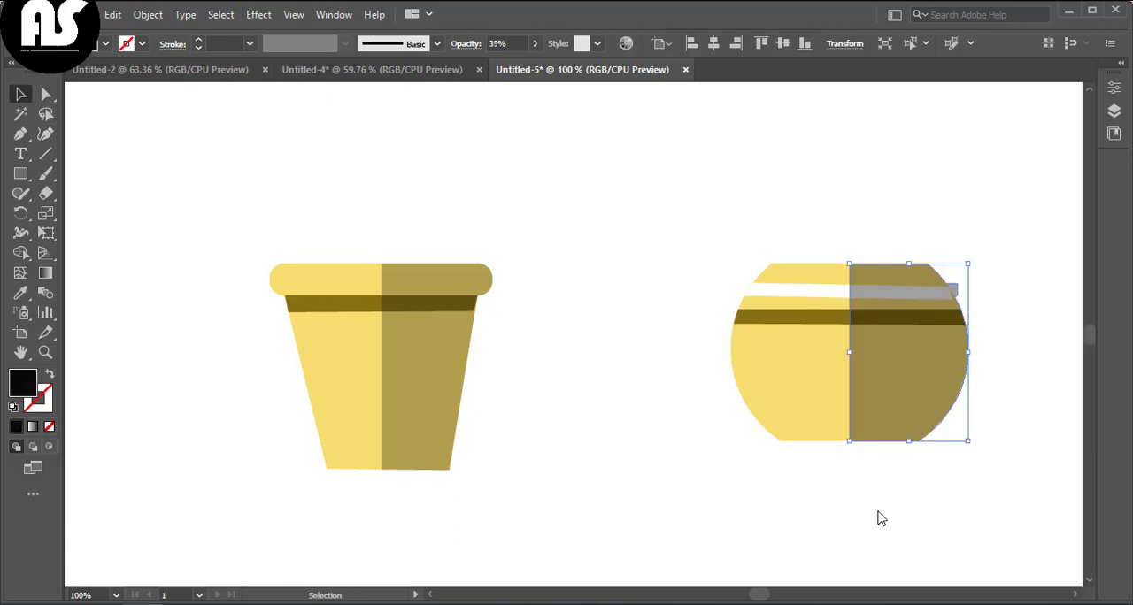
{"action": "left_click", "coordinate": [879, 518]}
{"action": "left_click", "coordinate": [956, 294]}
{"action": "left_click", "coordinate": [906, 251]}
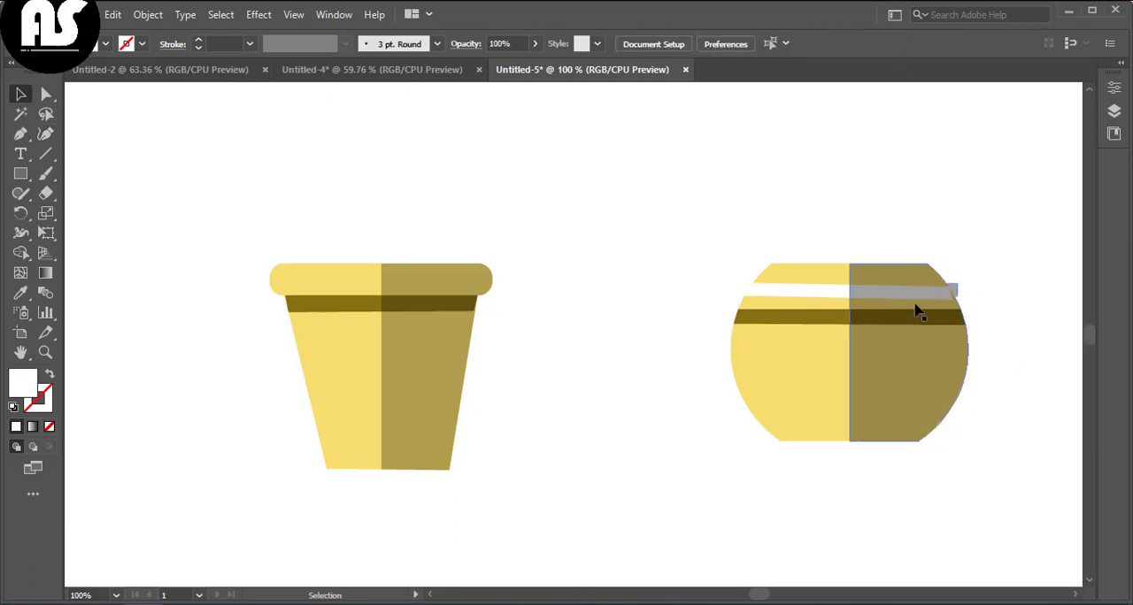
{"action": "left_click", "coordinate": [915, 307]}
{"action": "key", "text": "Delete"}
Step: Nudge the white stripe's left anchor slightly downward with the Curvature tool
{"action": "left_click", "coordinate": [948, 295]}
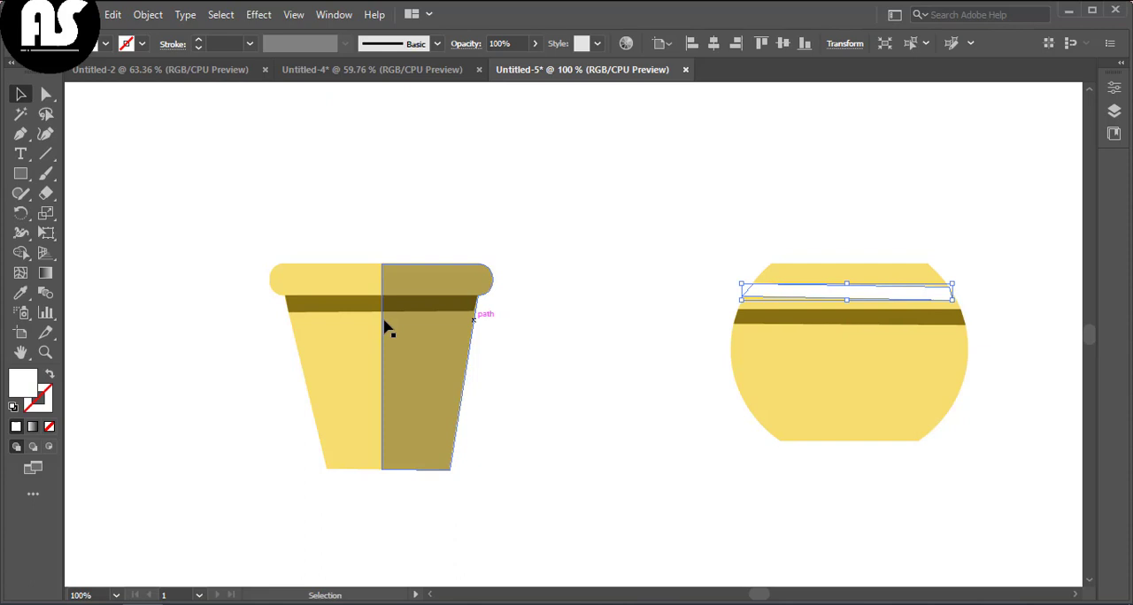
{"action": "left_click", "coordinate": [39, 141]}
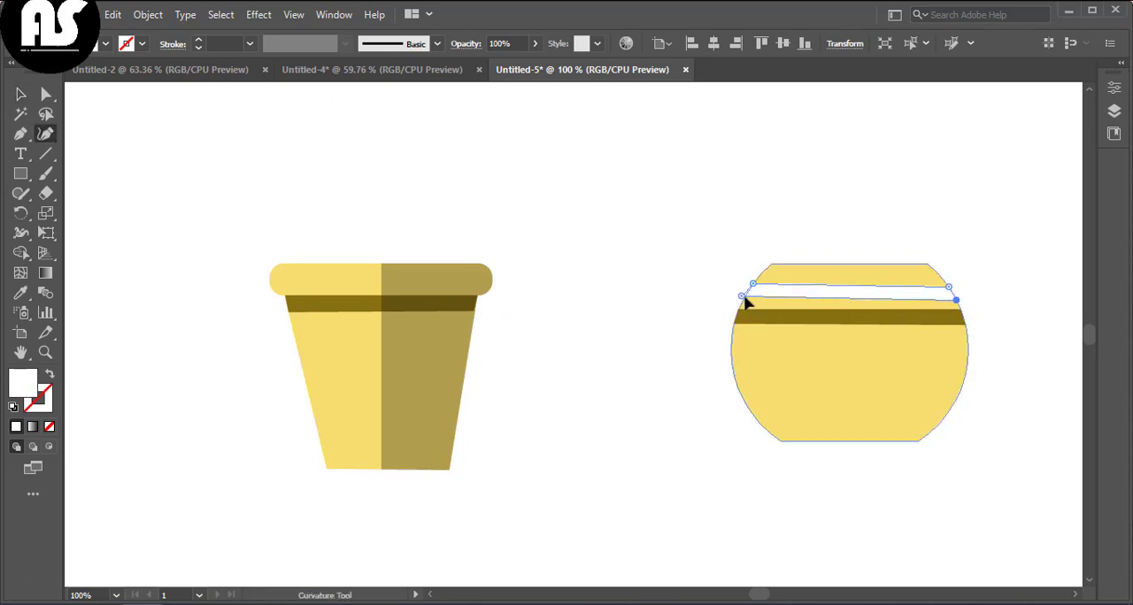
{"action": "left_click_drag", "start_coordinate": [746, 297], "coordinate": [746, 302]}
{"action": "key", "text": "v"}
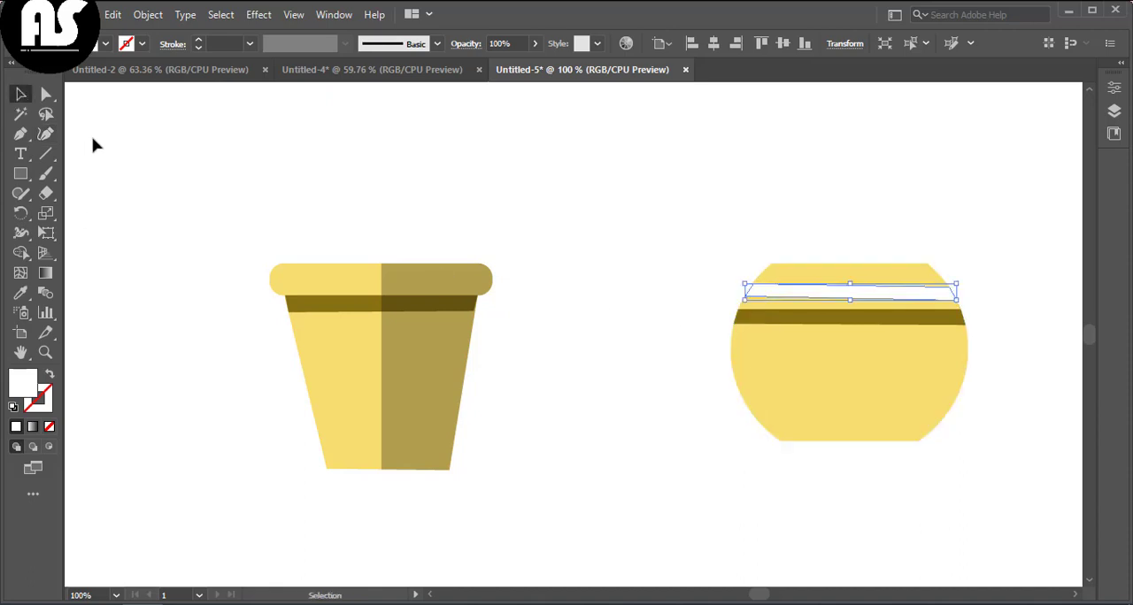
{"action": "left_click", "coordinate": [94, 145]}
Step: Draw a black rectangle over the round pot's right half and set its opacity to 33%
{"action": "mouse_move", "coordinate": [830, 231]}
{"action": "left_mouse_down"}
{"action": "mouse_move", "coordinate": [930, 364]}
{"action": "mouse_move", "coordinate": [966, 451]}
{"action": "left_mouse_up"}
{"action": "left_click", "coordinate": [106, 44]}
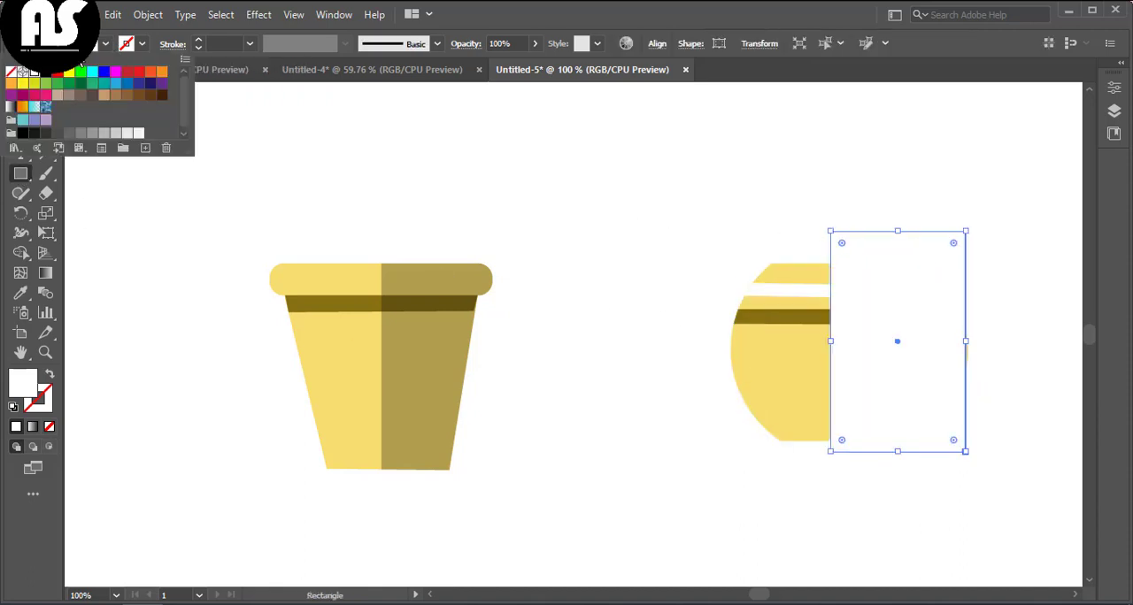
{"action": "left_click", "coordinate": [46, 72]}
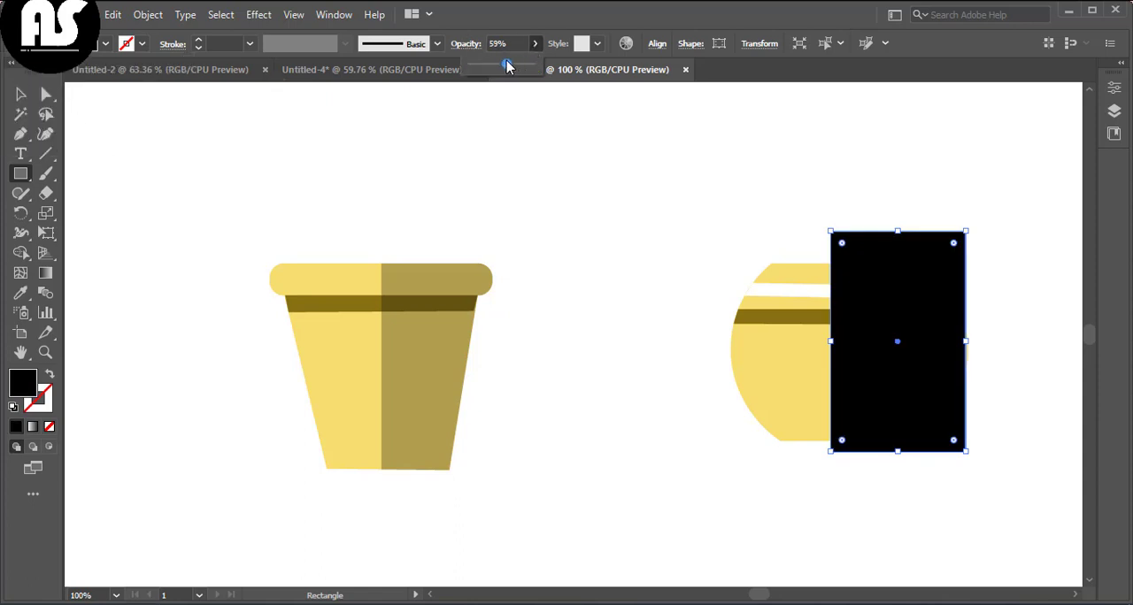
{"action": "left_click_drag", "start_coordinate": [507, 66], "coordinate": [490, 62]}
Step: Shift the shading rectangle slightly to the right on the round pot
{"action": "key", "text": "v"}
{"action": "left_click", "coordinate": [146, 137]}
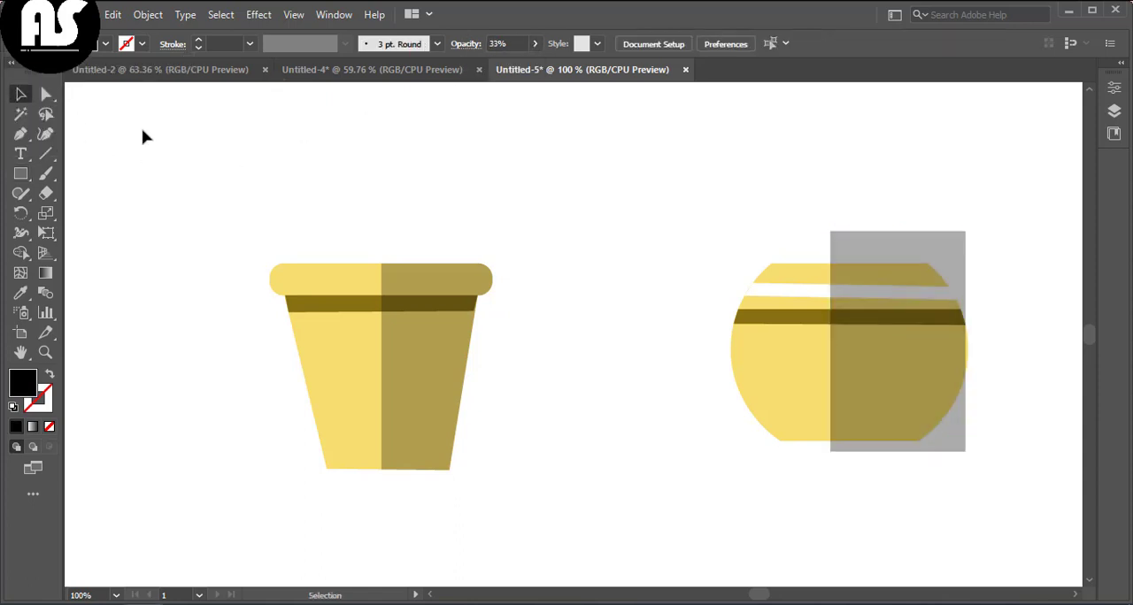
{"action": "left_click_drag", "start_coordinate": [901, 345], "coordinate": [916, 346]}
{"action": "left_click", "coordinate": [673, 308]}
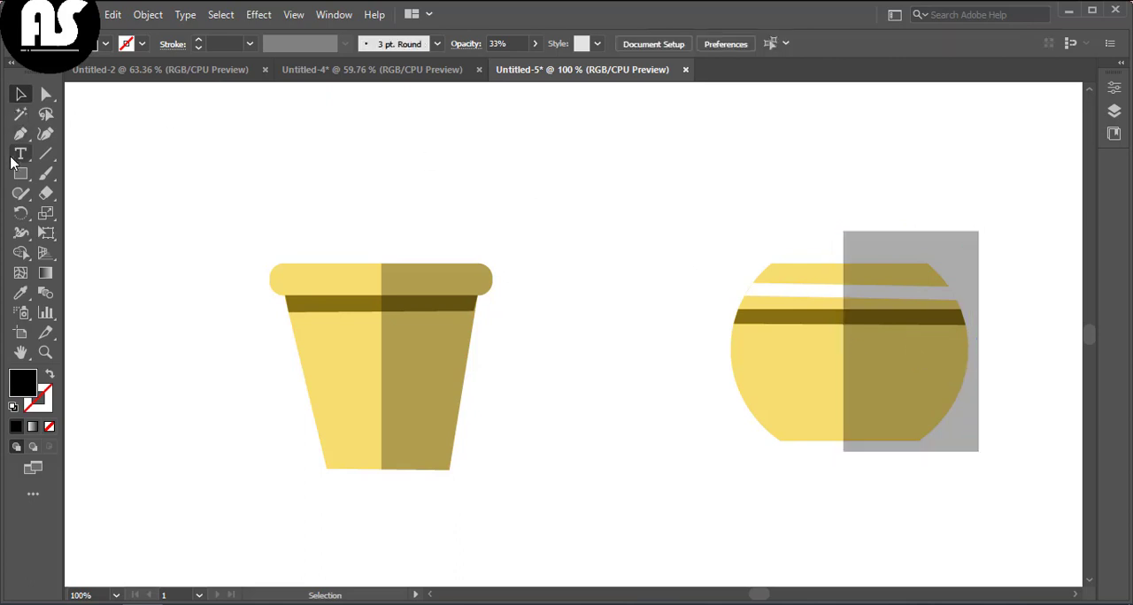
Step: Split the round pot with the rectangle using Shape Builder and delete the part outside the pot
{"action": "left_click_drag", "start_coordinate": [619, 195], "coordinate": [850, 414]}
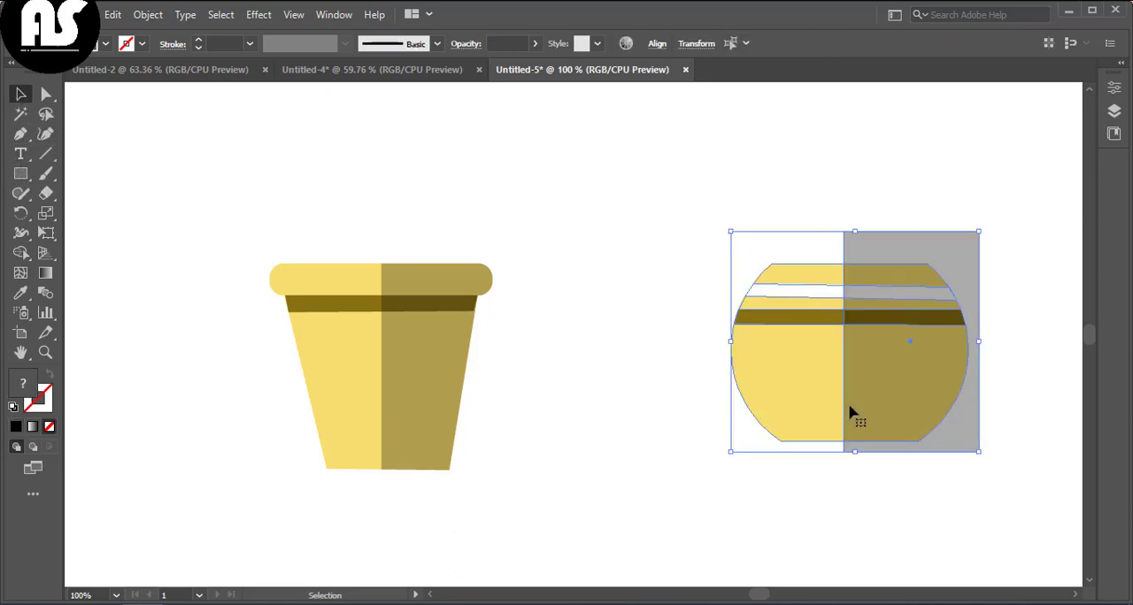
{"action": "left_click", "coordinate": [21, 252]}
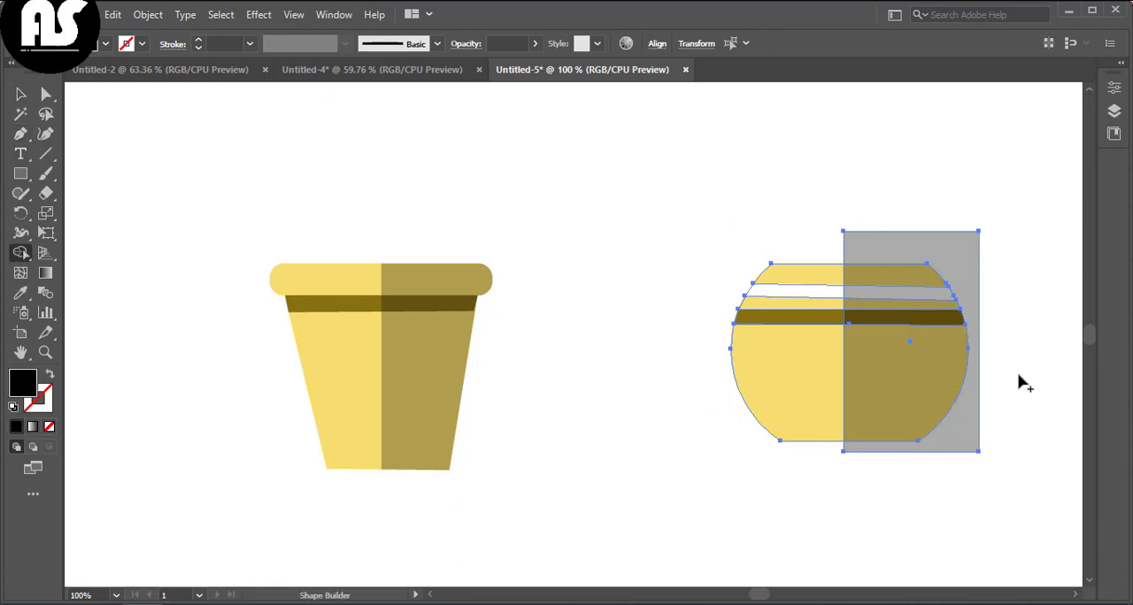
{"action": "left_click_drag", "start_coordinate": [1019, 375], "coordinate": [960, 442]}
{"action": "left_click", "coordinate": [21, 95]}
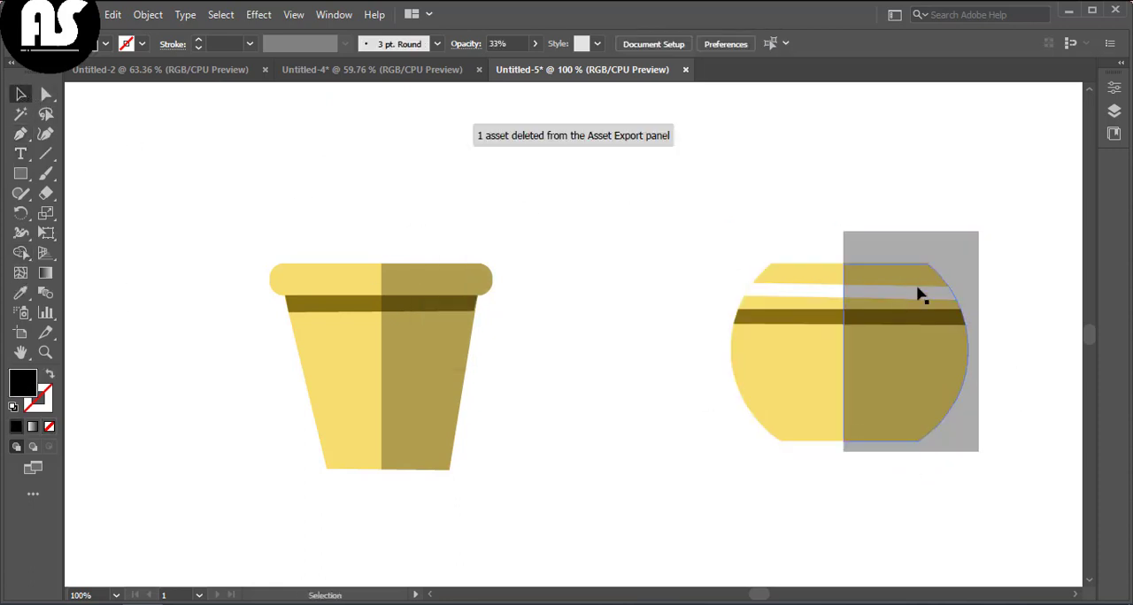
{"action": "left_click", "coordinate": [953, 260]}
{"action": "key", "text": "Delete"}
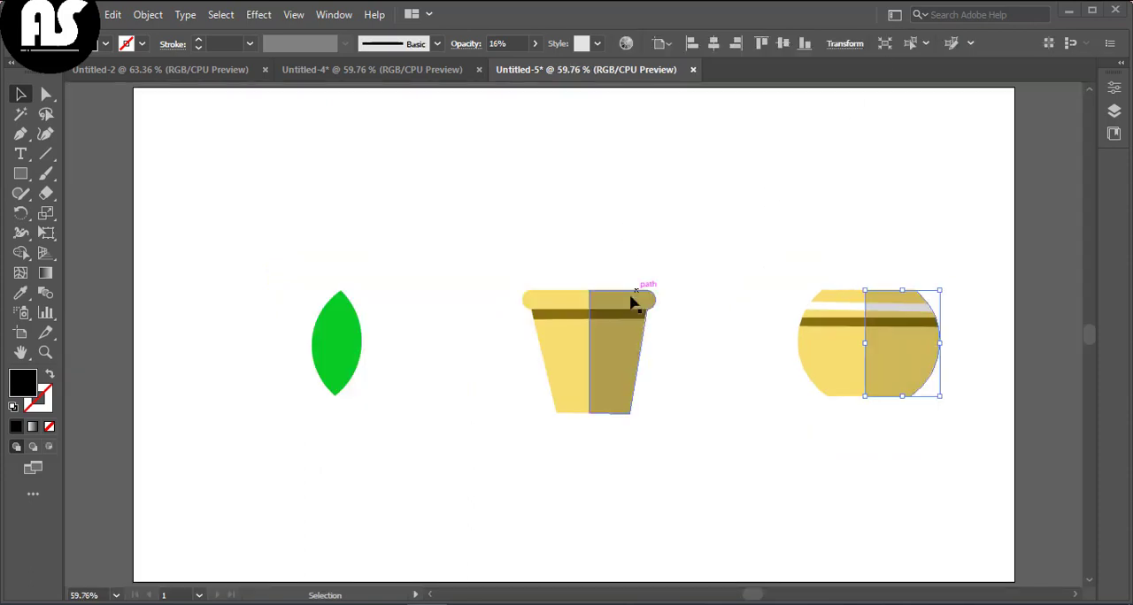
Step: Lower the tapered pot's shading opacity to 23%
{"action": "left_click", "coordinate": [591, 304]}
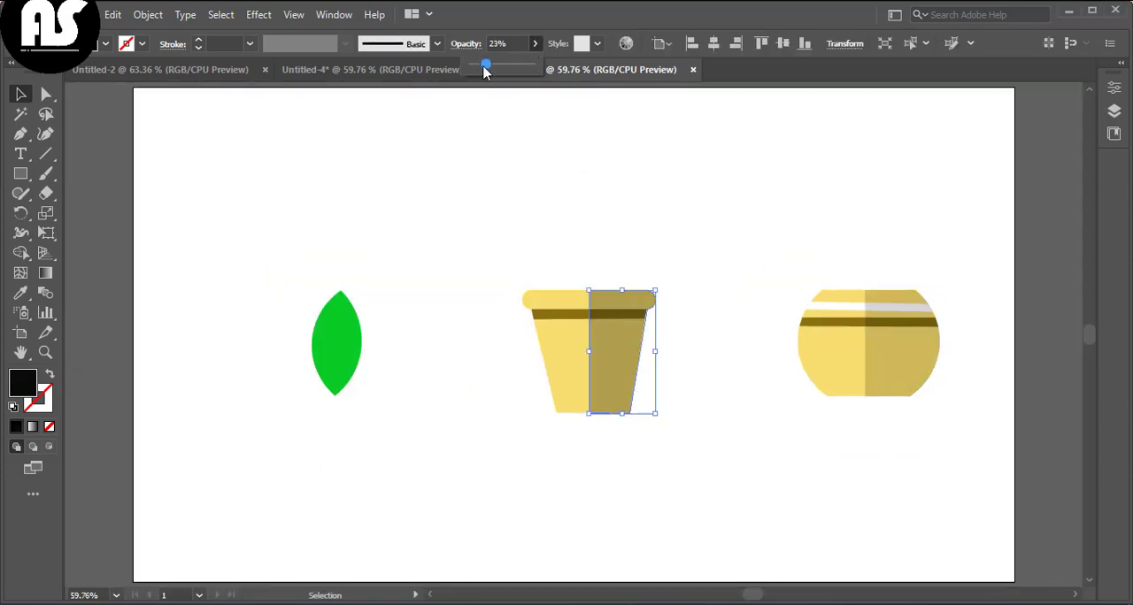
{"action": "left_click", "coordinate": [495, 128]}
{"action": "left_click", "coordinate": [347, 366]}
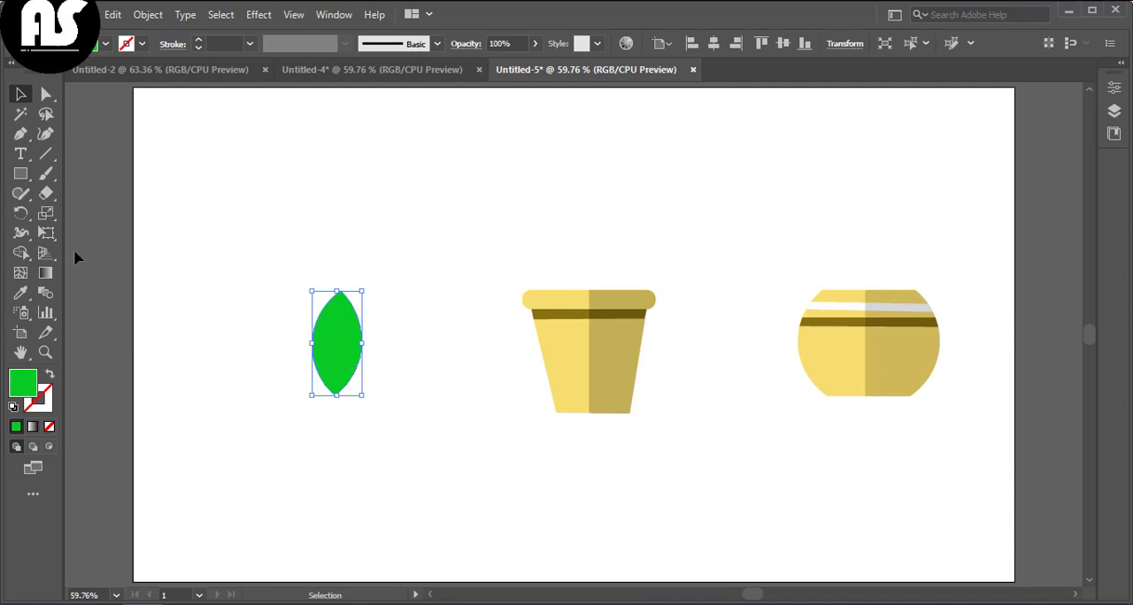
Step: Draw a rectangle covering the right half of the green leaf
{"action": "left_click", "coordinate": [156, 197]}
{"action": "left_click", "coordinate": [21, 175]}
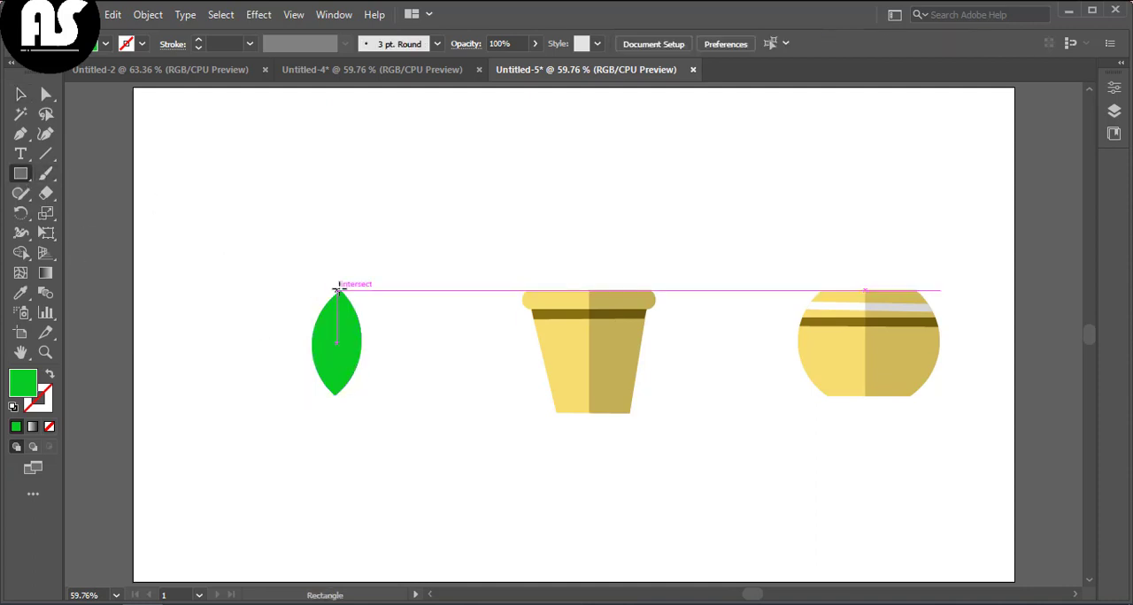
{"action": "left_click_drag", "start_coordinate": [340, 283], "coordinate": [379, 402]}
{"action": "key", "text": "v"}
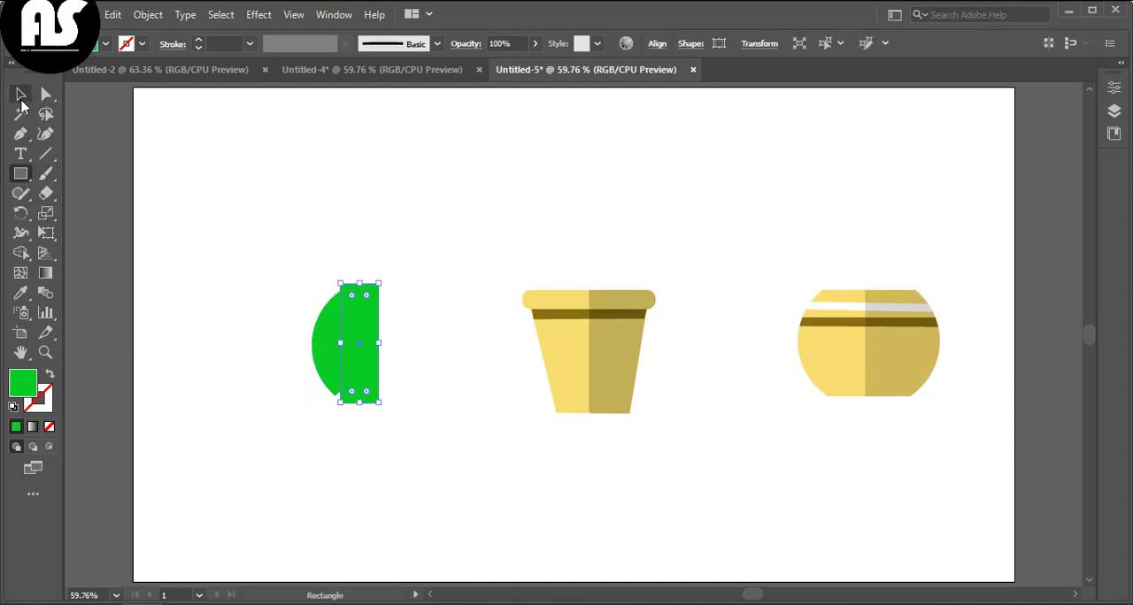
Step: Nudge the rectangle slightly and fill it with a darker green from the Color Picker
{"action": "left_click_drag", "start_coordinate": [349, 342], "coordinate": [356, 346]}
{"action": "double_click", "coordinate": [22, 382]}
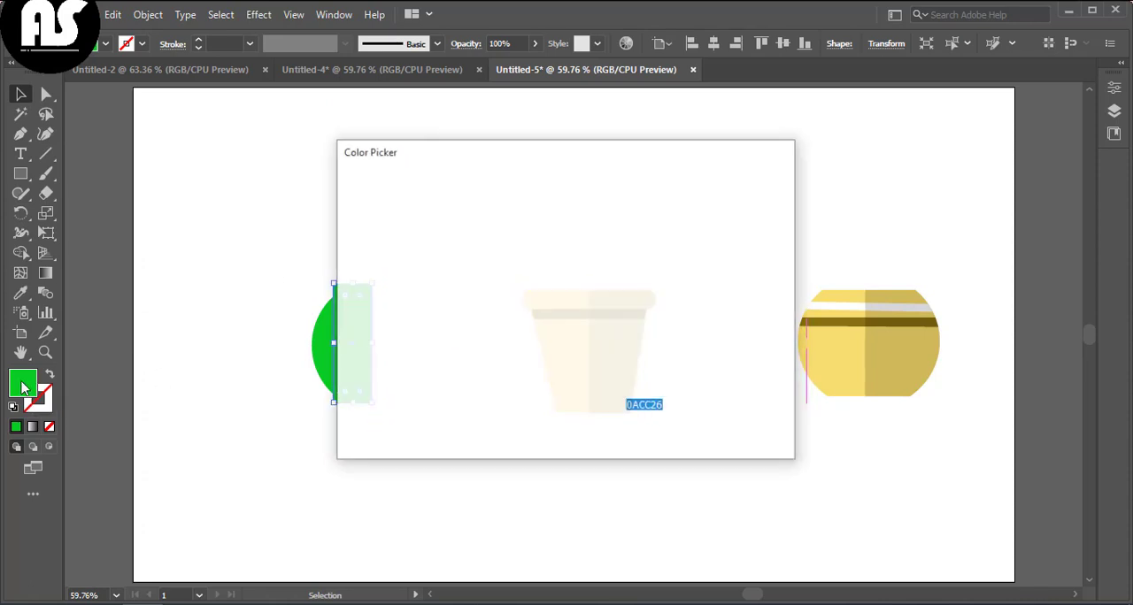
{"action": "left_click", "coordinate": [536, 316]}
{"action": "left_click", "coordinate": [751, 202]}
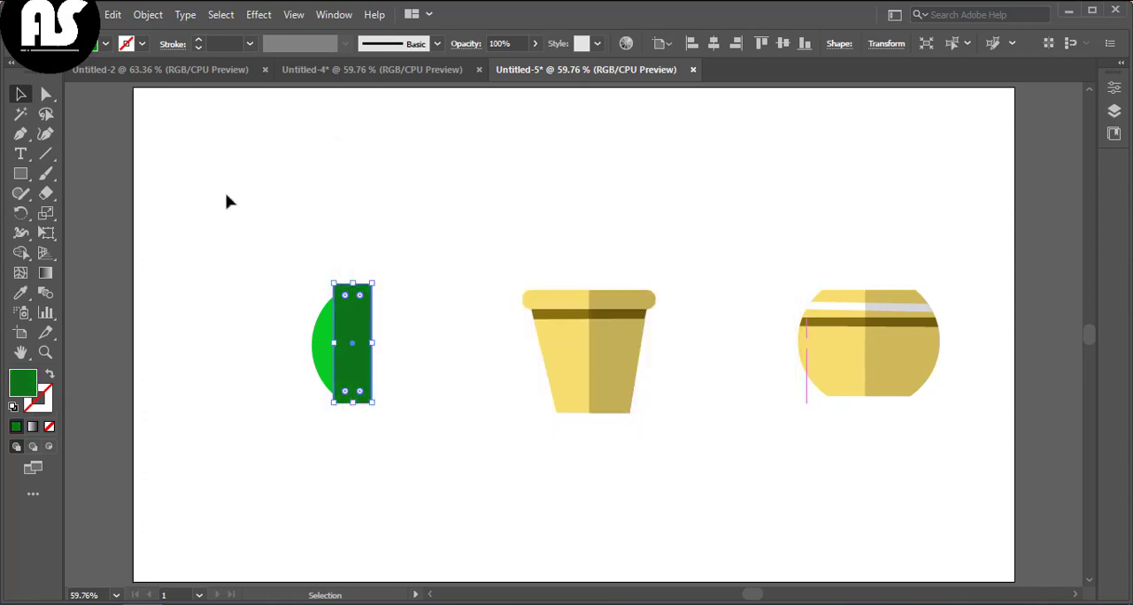
{"action": "left_click", "coordinate": [174, 213]}
{"action": "left_click", "coordinate": [325, 330]}
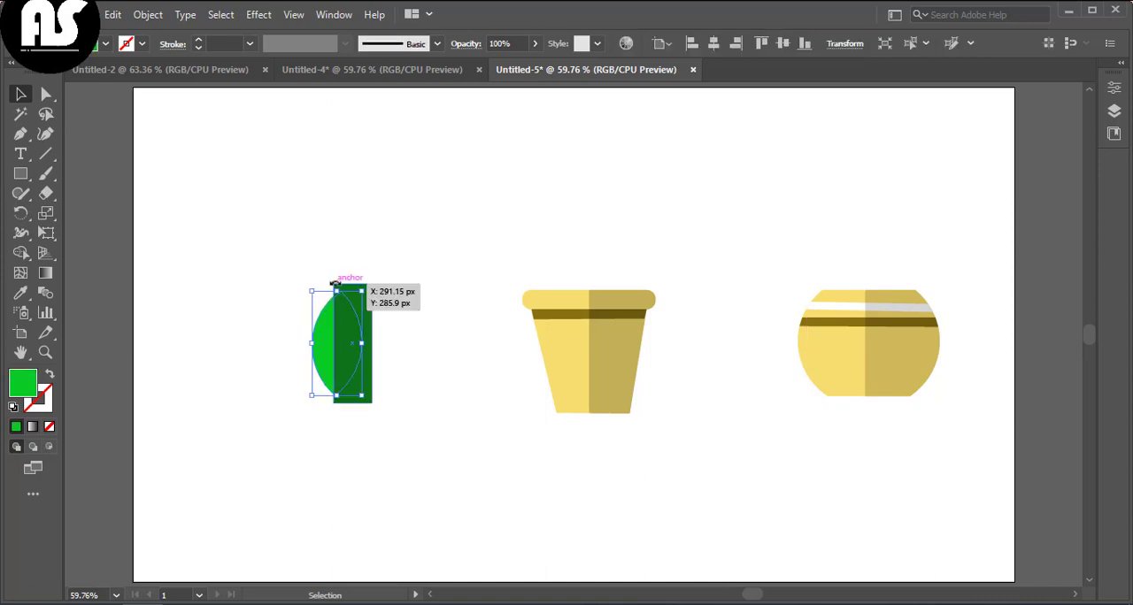
{"action": "left_click_drag", "start_coordinate": [332, 282], "coordinate": [325, 283]}
{"action": "left_click", "coordinate": [310, 257]}
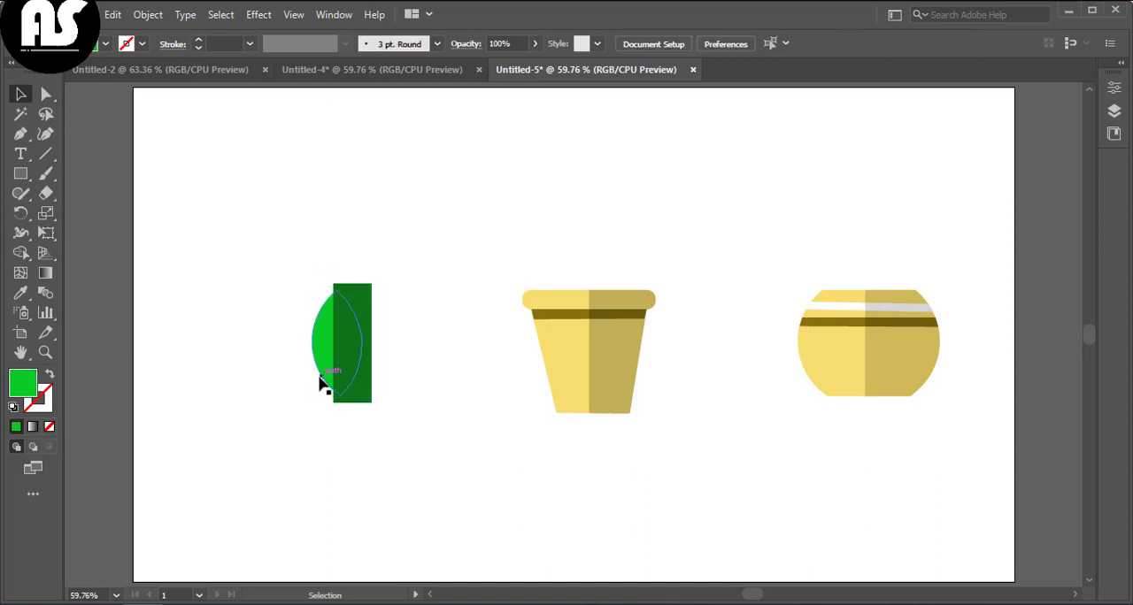
{"action": "left_click", "coordinate": [325, 377]}
{"action": "left_click_drag", "start_coordinate": [349, 407], "coordinate": [346, 409]}
{"action": "left_click", "coordinate": [352, 420]}
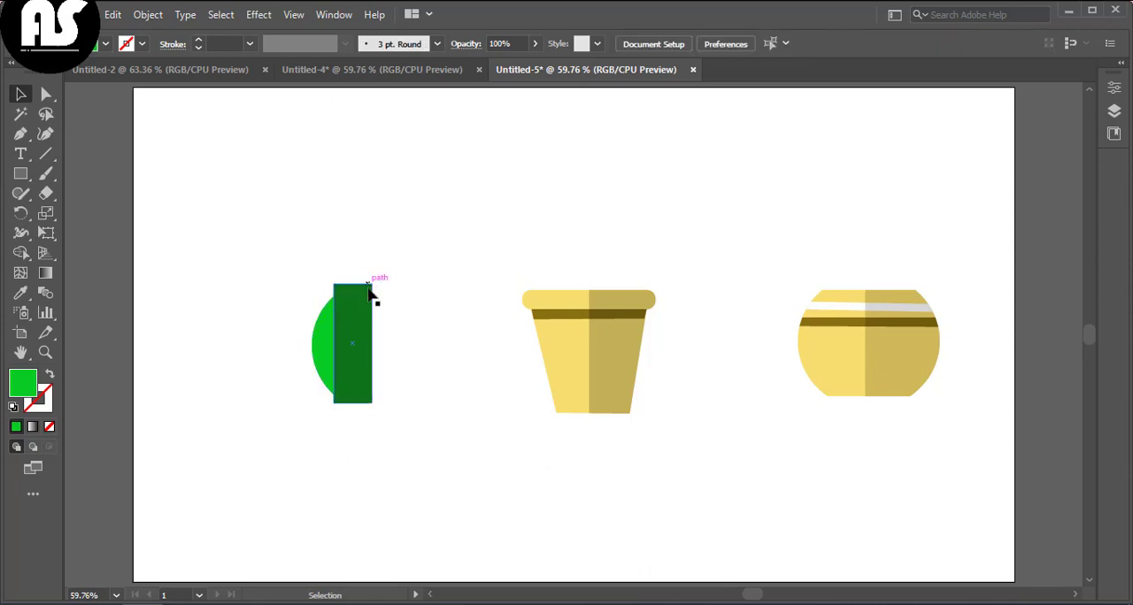
Step: Rotate the dark rectangle so it tilts slightly across the leaf's right half
{"action": "left_click", "coordinate": [370, 291]}
{"action": "left_click", "coordinate": [388, 282]}
{"action": "left_click", "coordinate": [369, 286]}
{"action": "left_click_drag", "start_coordinate": [374, 278], "coordinate": [388, 278]}
{"action": "left_click_drag", "start_coordinate": [364, 316], "coordinate": [362, 310]}
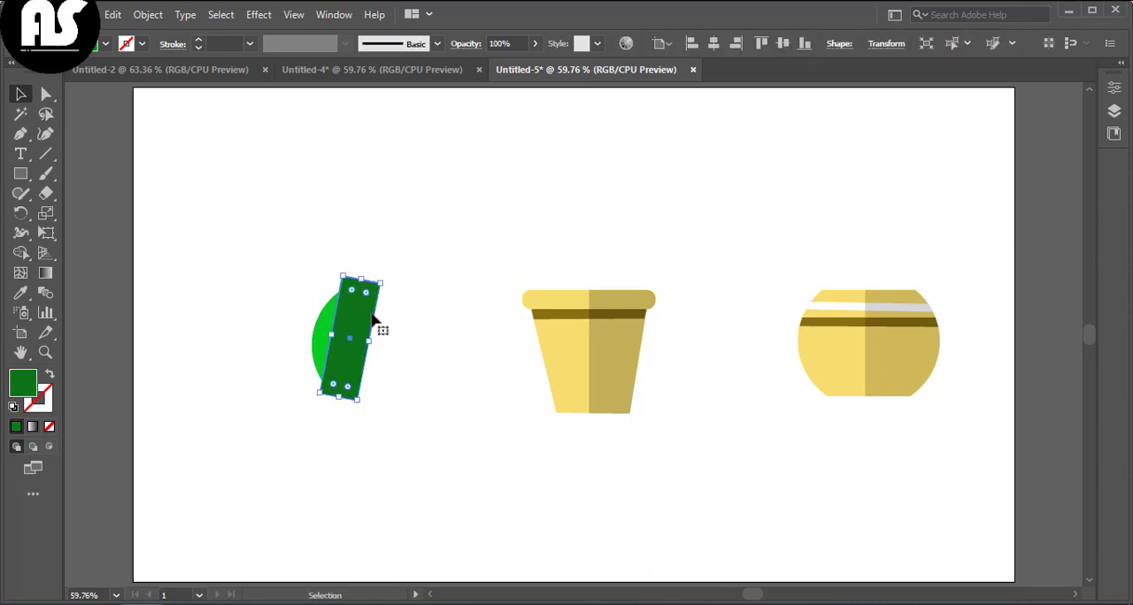
{"action": "left_click_drag", "start_coordinate": [355, 404], "coordinate": [363, 405]}
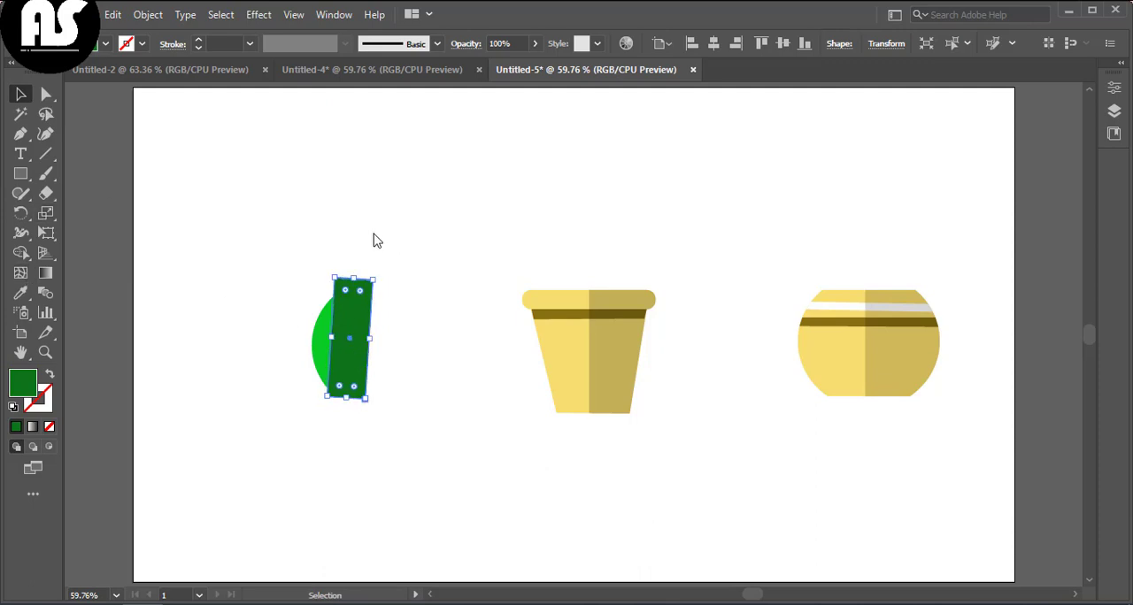
Step: Split the leaf with the rectangle using Shape Builder and delete the rectangle part outside the leaf
{"action": "left_click_drag", "start_coordinate": [377, 241], "coordinate": [322, 338]}
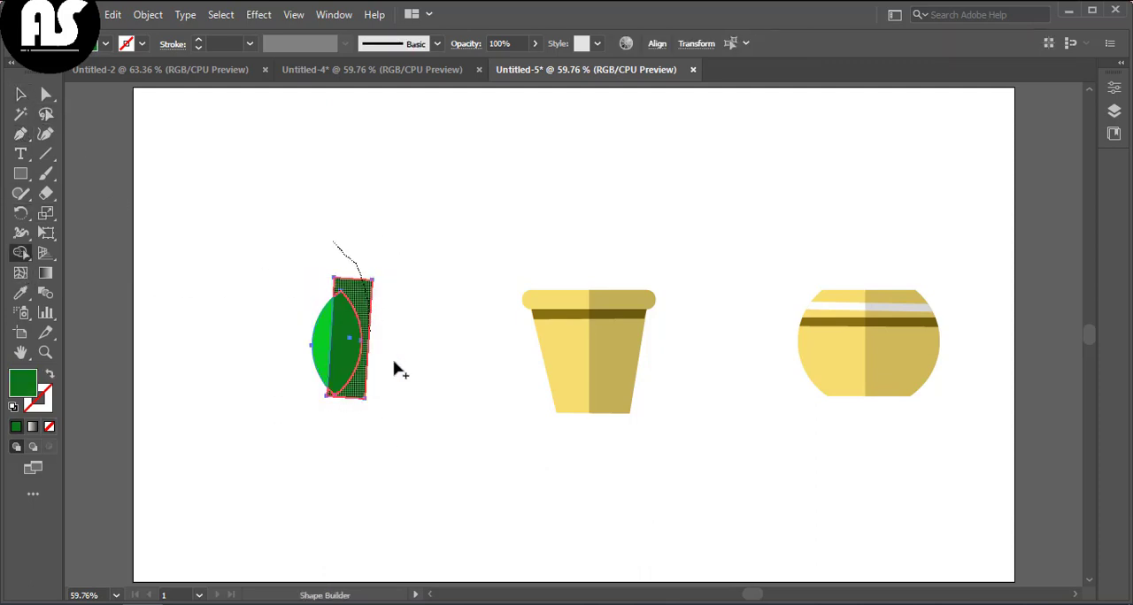
{"action": "left_click", "coordinate": [19, 95]}
{"action": "left_click", "coordinate": [363, 293]}
{"action": "key", "text": "Delete"}
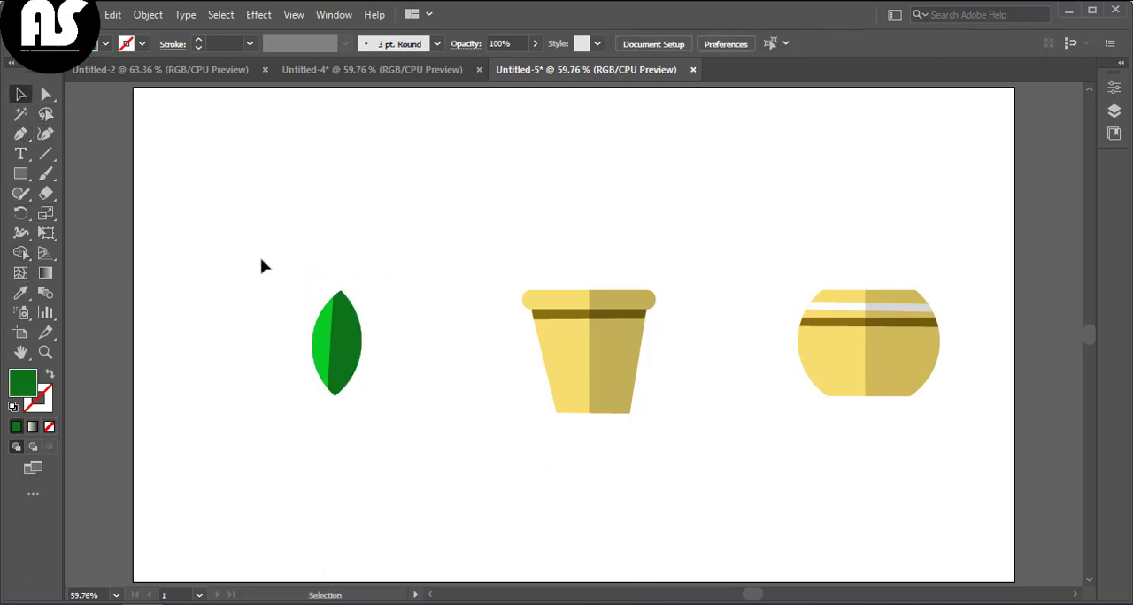
Step: Select both leaf halves and group them
{"action": "left_click_drag", "start_coordinate": [380, 411], "coordinate": [380, 411]}
{"action": "left_click_drag", "start_coordinate": [303, 277], "coordinate": [389, 434]}
{"action": "right_click", "coordinate": [401, 466]}
{"action": "left_click", "coordinate": [451, 212]}
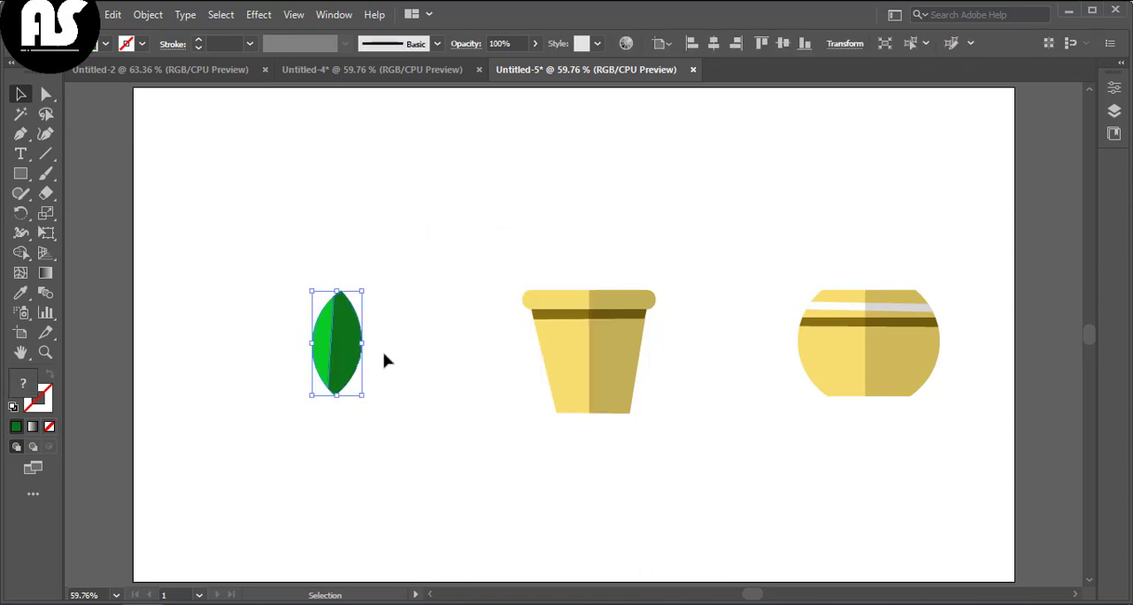
Step: Move the leaf onto the tapered pot's rim and send it behind the pot
{"action": "left_click", "coordinate": [384, 354]}
{"action": "left_click_drag", "start_coordinate": [332, 336], "coordinate": [586, 237]}
{"action": "right_click", "coordinate": [697, 258]}
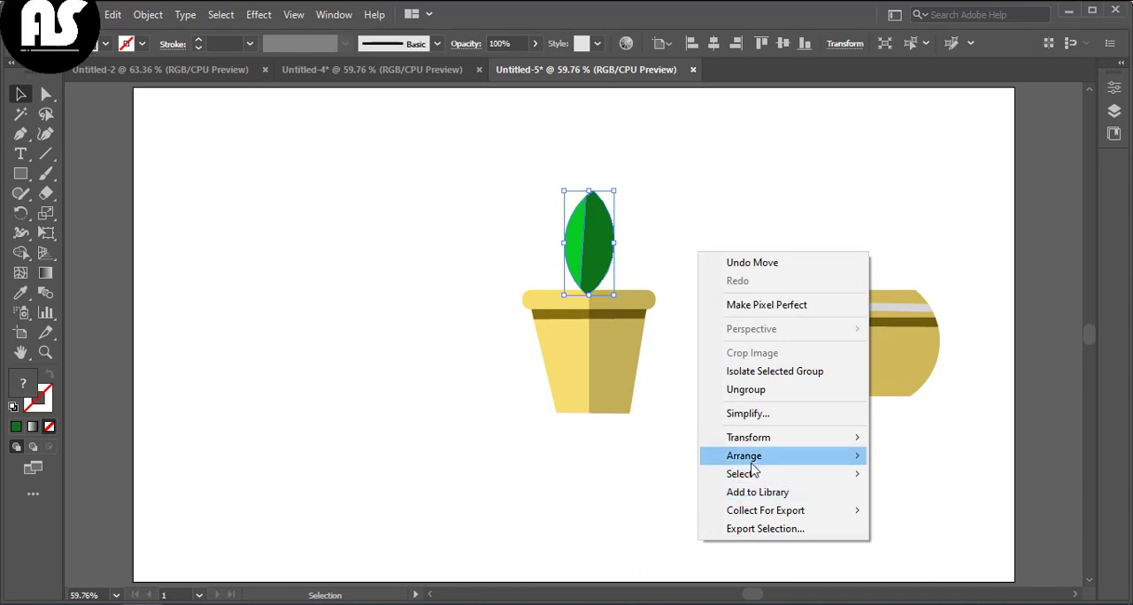
{"action": "mouse_move", "coordinate": [731, 452]}
{"action": "left_click", "coordinate": [885, 507]}
{"action": "left_click", "coordinate": [650, 330]}
{"action": "left_click_drag", "start_coordinate": [590, 256], "coordinate": [592, 257]}
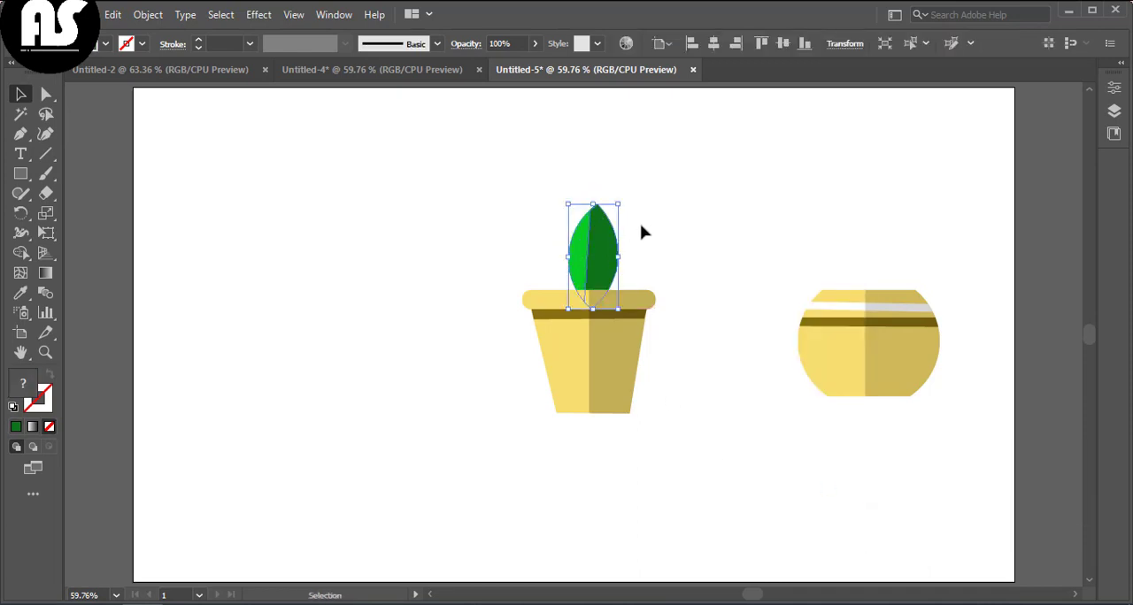
Step: Copy and paste the leaf, placing the copy to the left of the first leaf on the pot
{"action": "left_click", "coordinate": [702, 290]}
{"action": "left_click", "coordinate": [600, 232]}
{"action": "key", "text": "ctrl+c"}
{"action": "key", "text": "ctrl+v"}
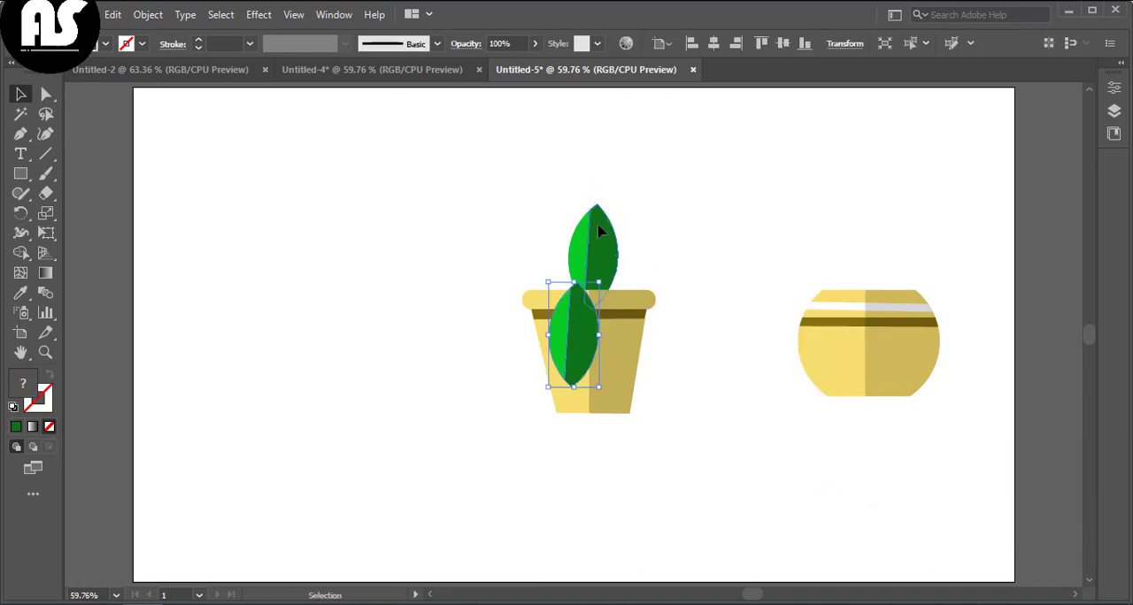
{"action": "left_click", "coordinate": [592, 505]}
{"action": "left_click_drag", "start_coordinate": [576, 316], "coordinate": [523, 222]}
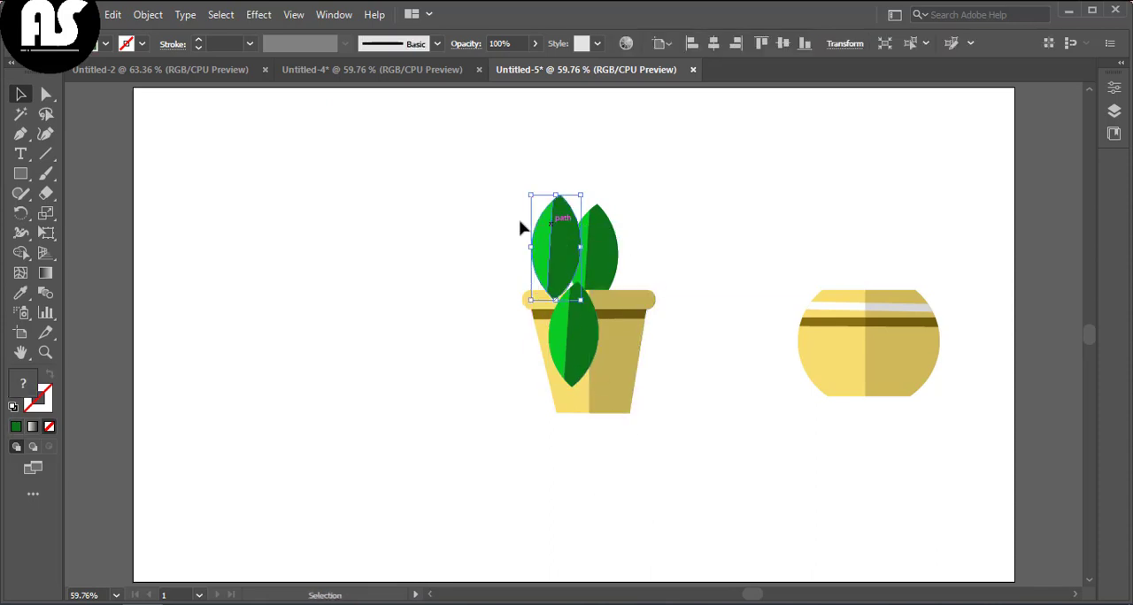
Step: Send the left leaf copy backward so it sits behind the pot rim
{"action": "right_click", "coordinate": [521, 222]}
{"action": "mouse_move", "coordinate": [610, 425]}
{"action": "left_click", "coordinate": [721, 467]}
{"action": "right_click", "coordinate": [559, 268]}
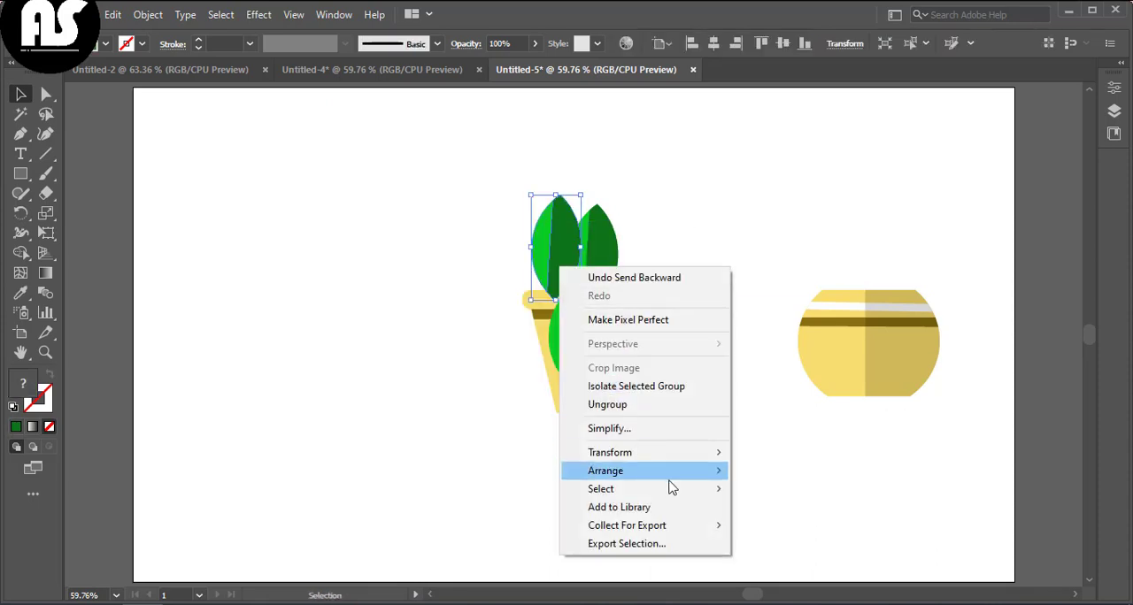
{"action": "mouse_move", "coordinate": [598, 474]}
{"action": "left_click", "coordinate": [750, 509]}
{"action": "left_click_drag", "start_coordinate": [549, 272], "coordinate": [558, 263]}
{"action": "right_click", "coordinate": [558, 263]}
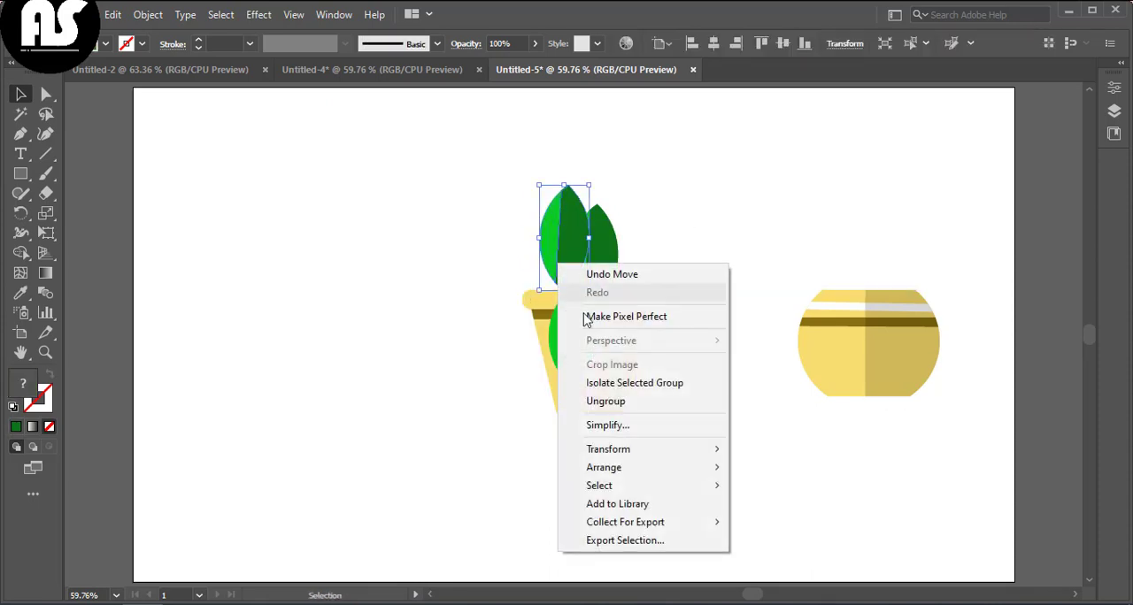
{"action": "left_click", "coordinate": [766, 503]}
Step: Move the extra leaf copy off the pot to the empty area on the left
{"action": "left_click_drag", "start_coordinate": [587, 322], "coordinate": [587, 334]}
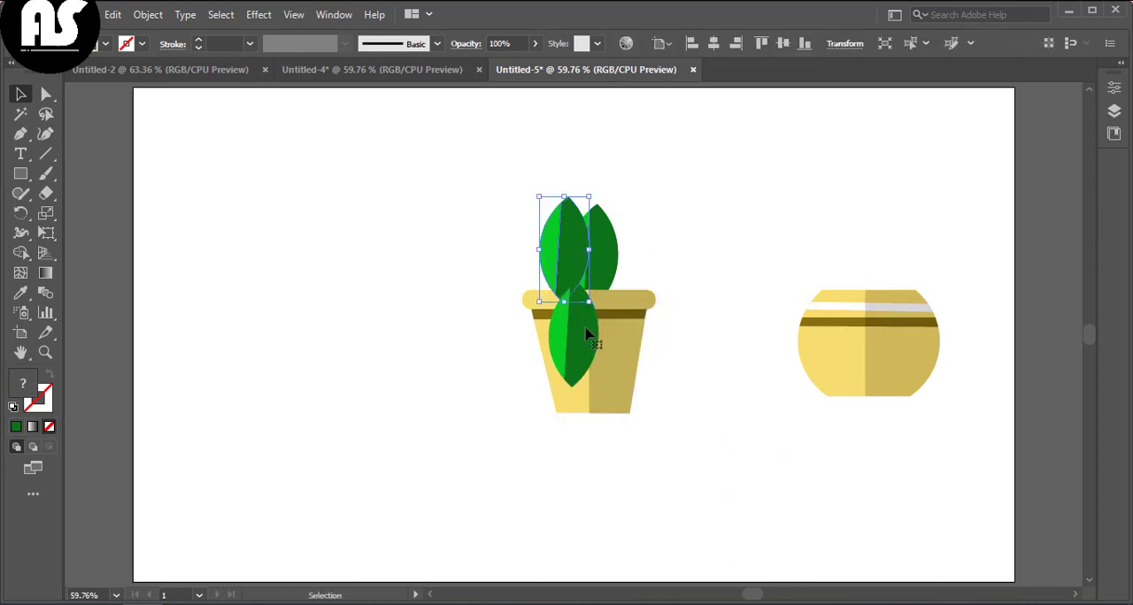
{"action": "left_click_drag", "start_coordinate": [370, 380], "coordinate": [370, 382]}
{"action": "right_click", "coordinate": [552, 264]}
{"action": "left_click", "coordinate": [556, 428]}
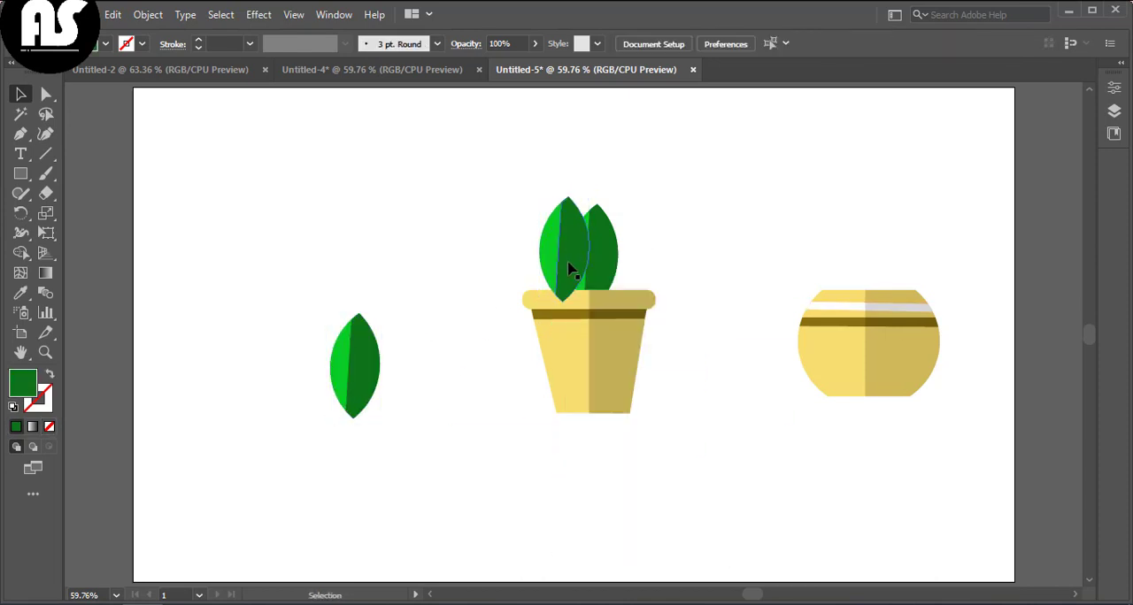
Step: Adjust the left leaf's stacking order with Arrange commands so it stays behind the pot
{"action": "right_click", "coordinate": [572, 251]}
{"action": "mouse_move", "coordinate": [708, 456]}
{"action": "left_click", "coordinate": [761, 491]}
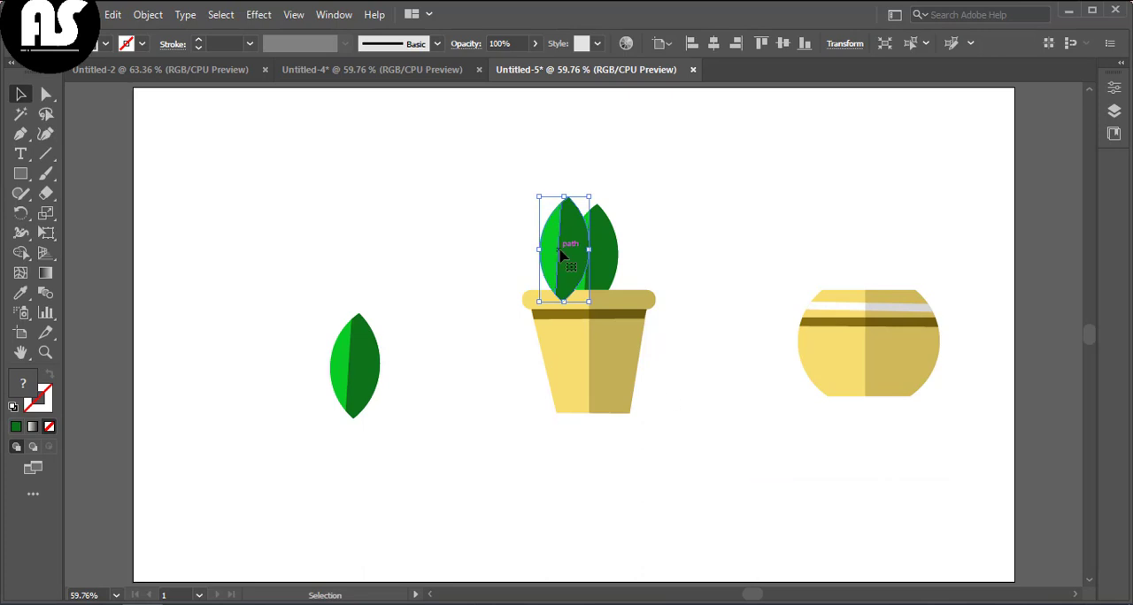
{"action": "right_click", "coordinate": [560, 255]}
{"action": "mouse_move", "coordinate": [571, 455]}
{"action": "left_click", "coordinate": [766, 490]}
{"action": "right_click", "coordinate": [559, 266]}
{"action": "mouse_move", "coordinate": [713, 468]}
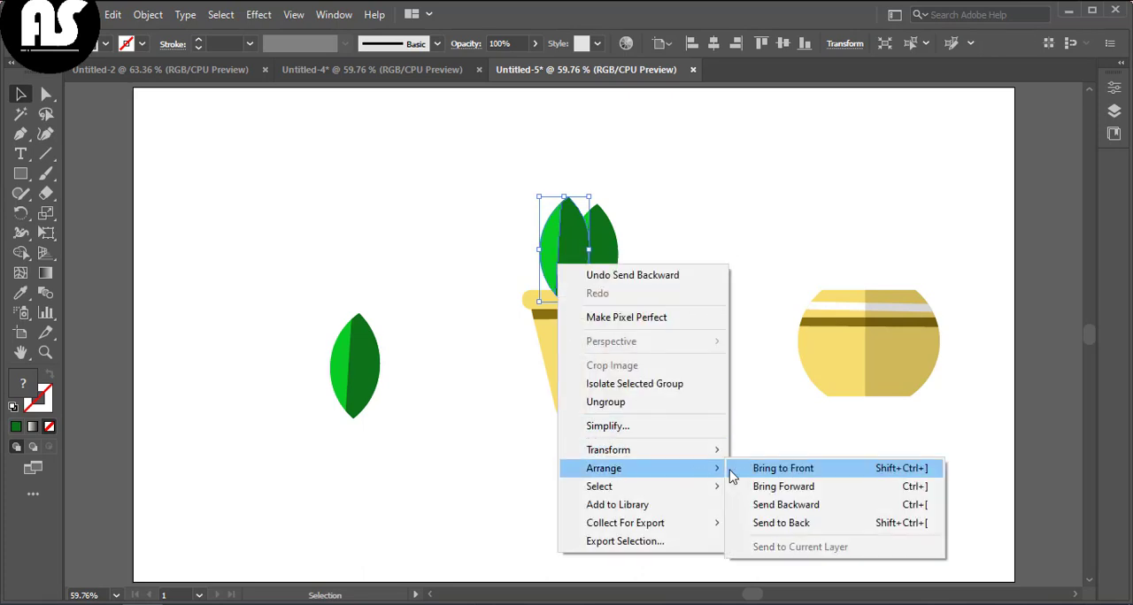
{"action": "left_click", "coordinate": [751, 508]}
{"action": "right_click", "coordinate": [574, 266]}
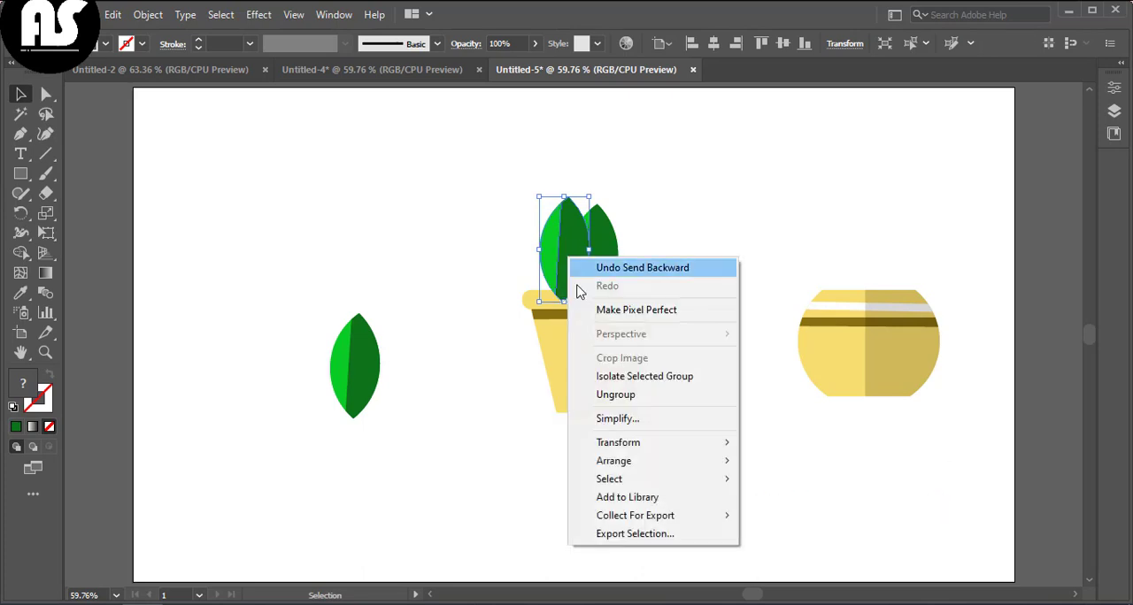
{"action": "mouse_move", "coordinate": [620, 454]}
{"action": "left_click", "coordinate": [715, 496]}
Step: Rotate the left leaf to tilt outward from the middle leaf
{"action": "left_click_drag", "start_coordinate": [559, 244], "coordinate": [564, 277]}
{"action": "left_click", "coordinate": [507, 316]}
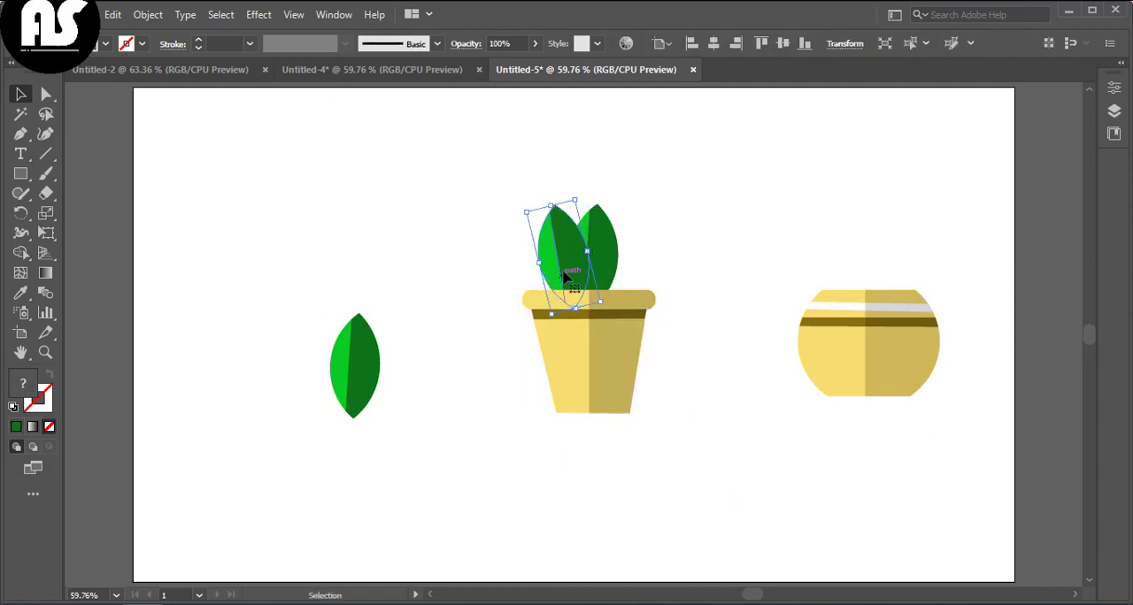
{"action": "left_click_drag", "start_coordinate": [600, 223], "coordinate": [600, 223]}
{"action": "left_click_drag", "start_coordinate": [593, 194], "coordinate": [593, 181]}
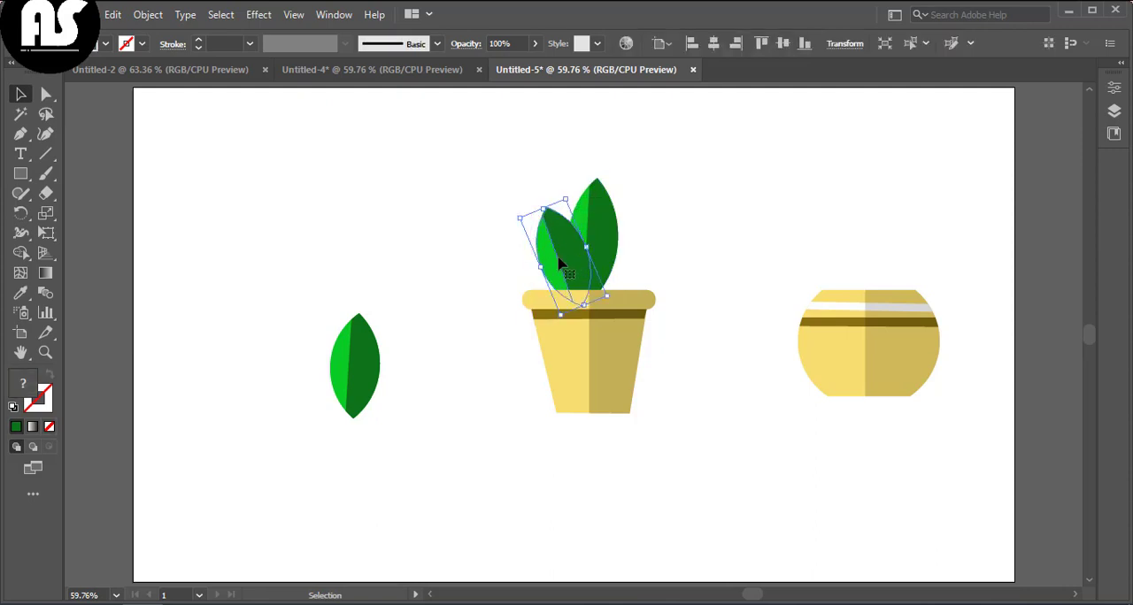
Step: Move the spare leaf to the pot's right side, rotate it to about 340°, and lower it onto the rim
{"action": "left_click_drag", "start_coordinate": [567, 267], "coordinate": [635, 239]}
{"action": "left_click", "coordinate": [403, 355]}
{"action": "left_click_drag", "start_coordinate": [677, 204], "coordinate": [680, 196]}
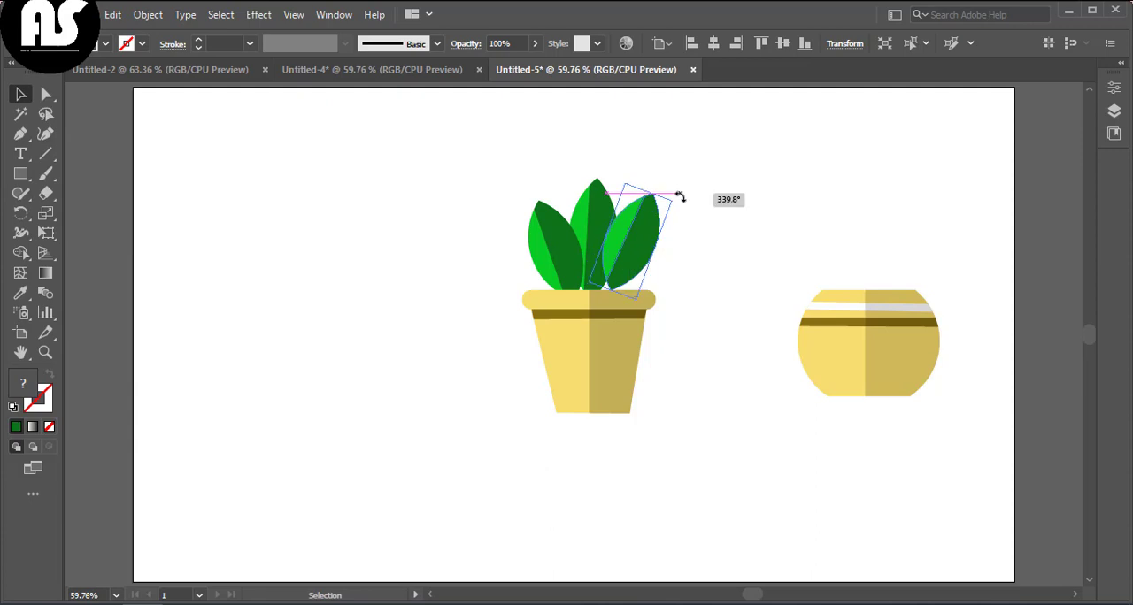
{"action": "left_click_drag", "start_coordinate": [639, 232], "coordinate": [645, 265]}
Step: Change the right leaf's stacking order relative to the pot and the other leaves
{"action": "right_click", "coordinate": [631, 238]}
{"action": "mouse_move", "coordinate": [708, 445]}
{"action": "left_click", "coordinate": [840, 498]}
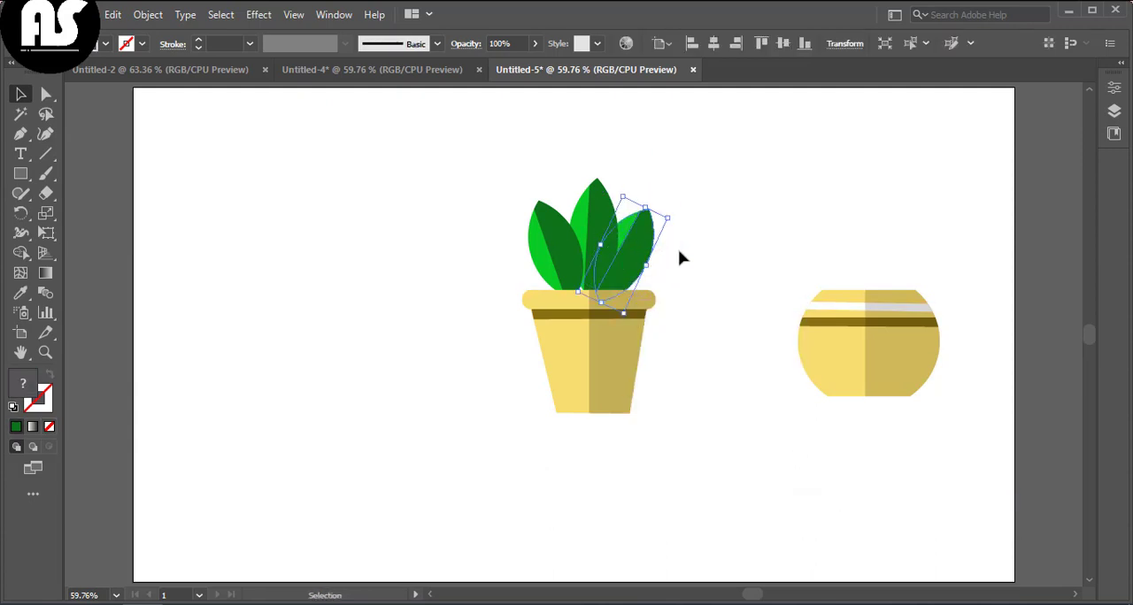
{"action": "left_click", "coordinate": [680, 254]}
{"action": "right_click", "coordinate": [638, 240]}
{"action": "mouse_move", "coordinate": [708, 444]}
{"action": "left_click", "coordinate": [852, 483]}
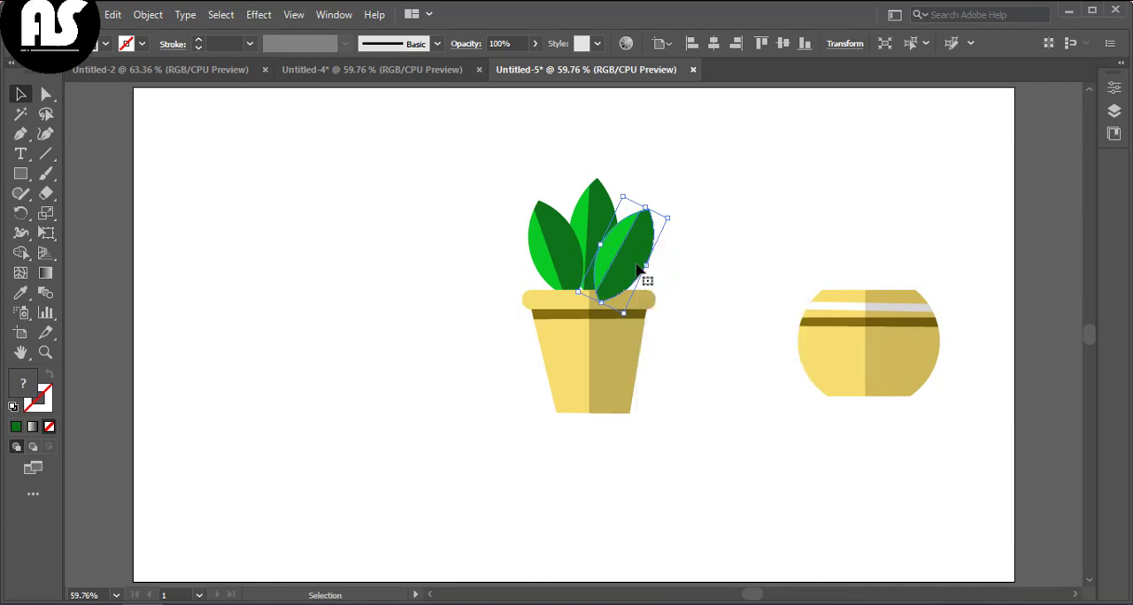
{"action": "right_click", "coordinate": [652, 262]}
{"action": "mouse_move", "coordinate": [779, 467]}
{"action": "left_click", "coordinate": [863, 523]}
{"action": "right_click", "coordinate": [651, 263]}
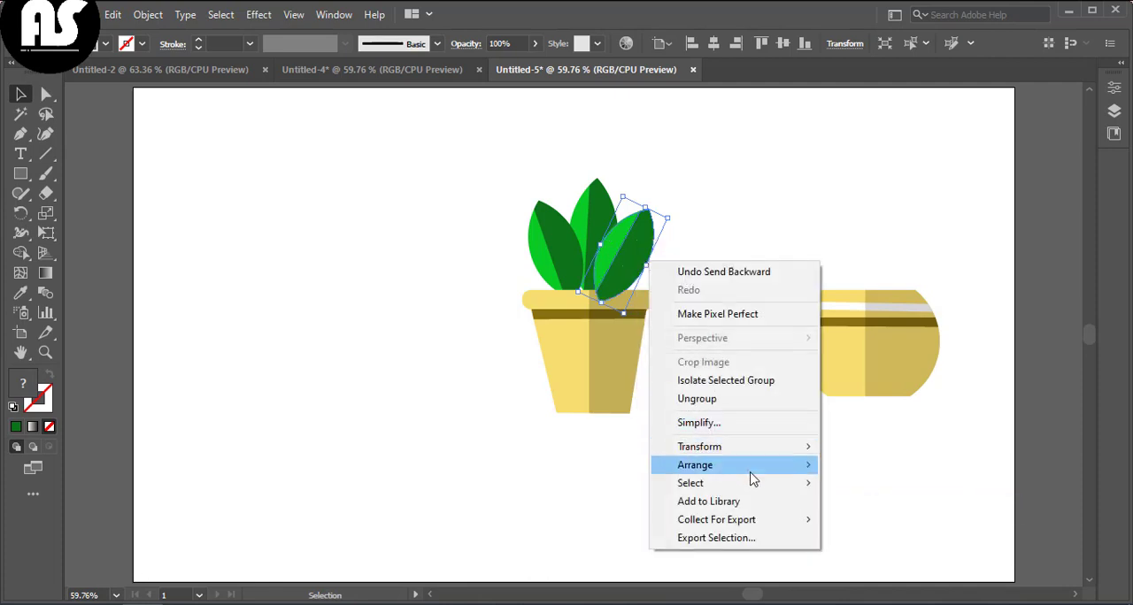
{"action": "left_click", "coordinate": [863, 498]}
Step: Send the right leaf to the back so it sits behind the pot rim and middle leaf
{"action": "right_click", "coordinate": [655, 263]}
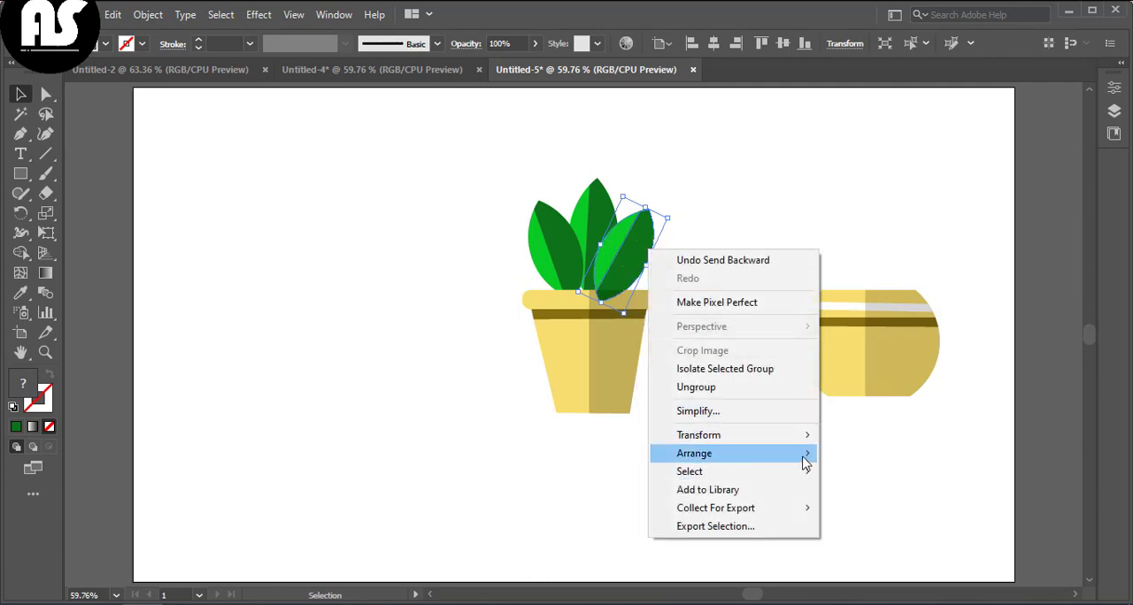
{"action": "mouse_move", "coordinate": [809, 453]}
{"action": "left_click", "coordinate": [847, 510]}
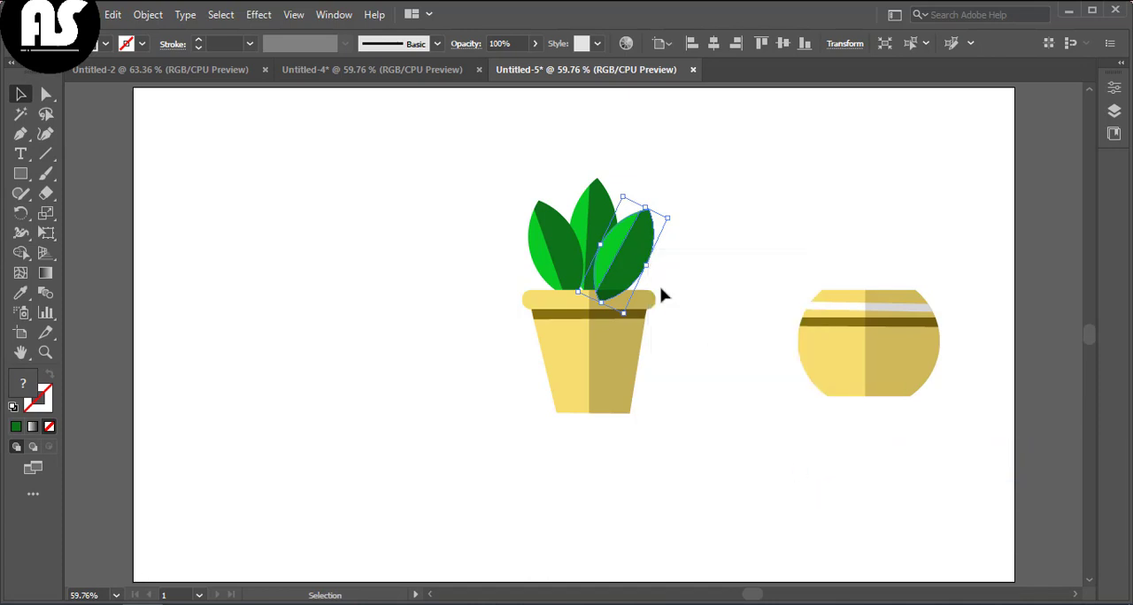
{"action": "right_click", "coordinate": [634, 263]}
{"action": "mouse_move", "coordinate": [708, 459]}
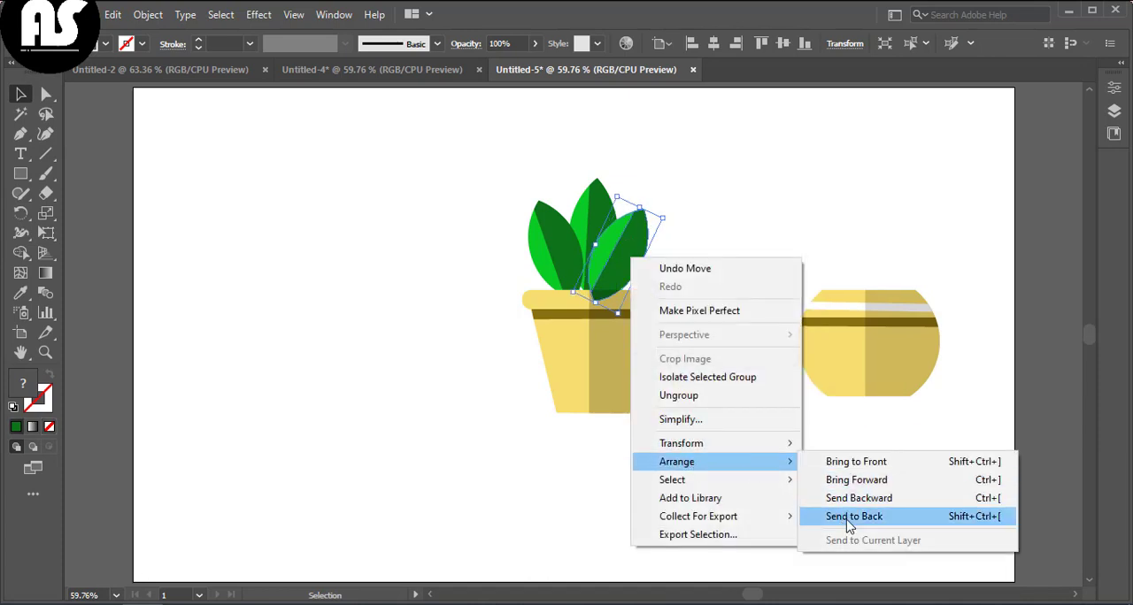
{"action": "left_click", "coordinate": [848, 511]}
{"action": "right_click", "coordinate": [655, 261]}
{"action": "left_click", "coordinate": [858, 495]}
{"action": "right_click", "coordinate": [581, 249]}
{"action": "left_click", "coordinate": [698, 219]}
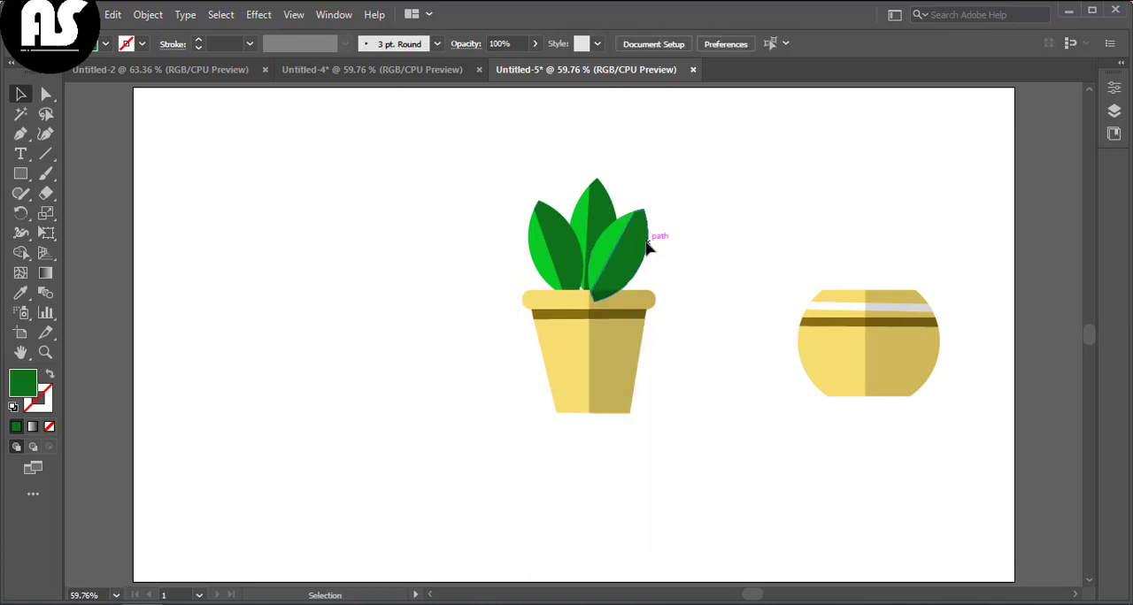
{"action": "right_click", "coordinate": [647, 244]}
{"action": "left_click", "coordinate": [874, 484]}
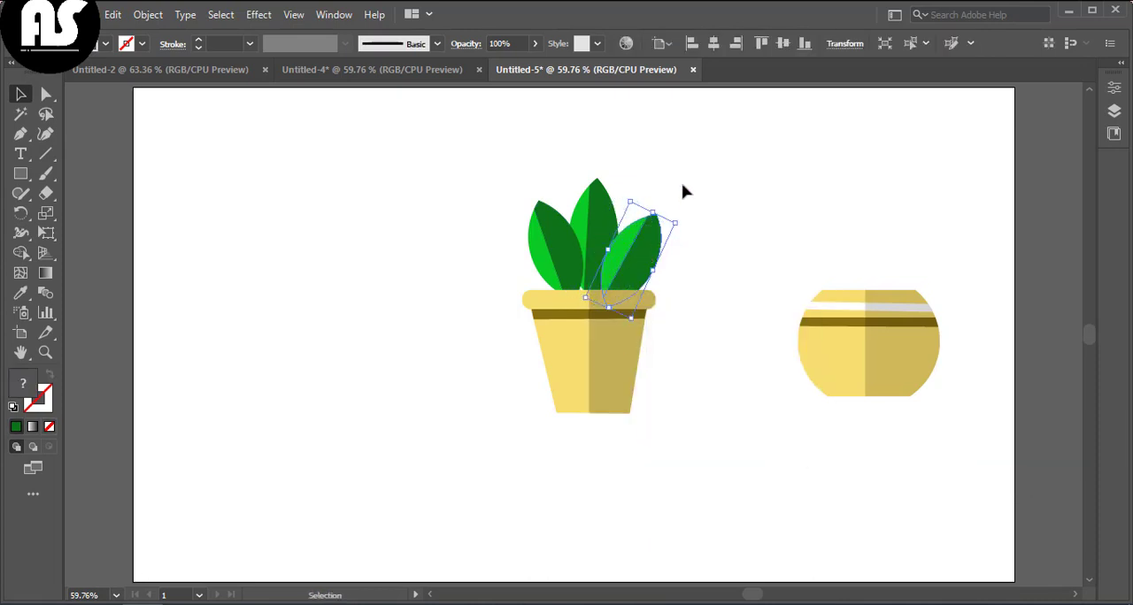
{"action": "left_click", "coordinate": [628, 241]}
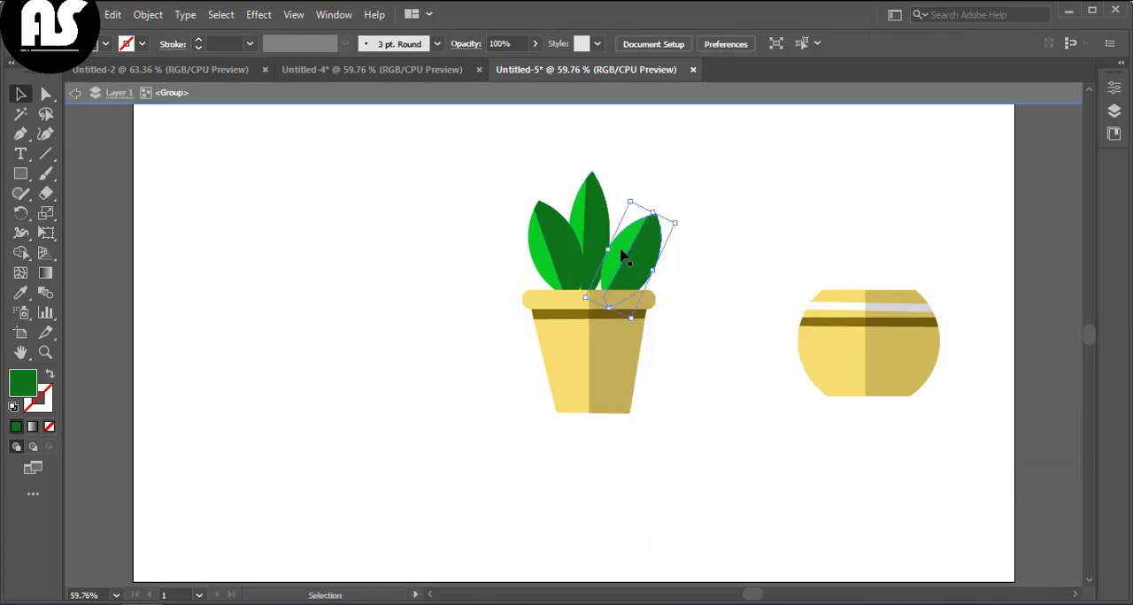
Step: Nudge the leaves into a tighter fan above the tapered pot's rim
{"action": "left_click_drag", "start_coordinate": [662, 253], "coordinate": [688, 246]}
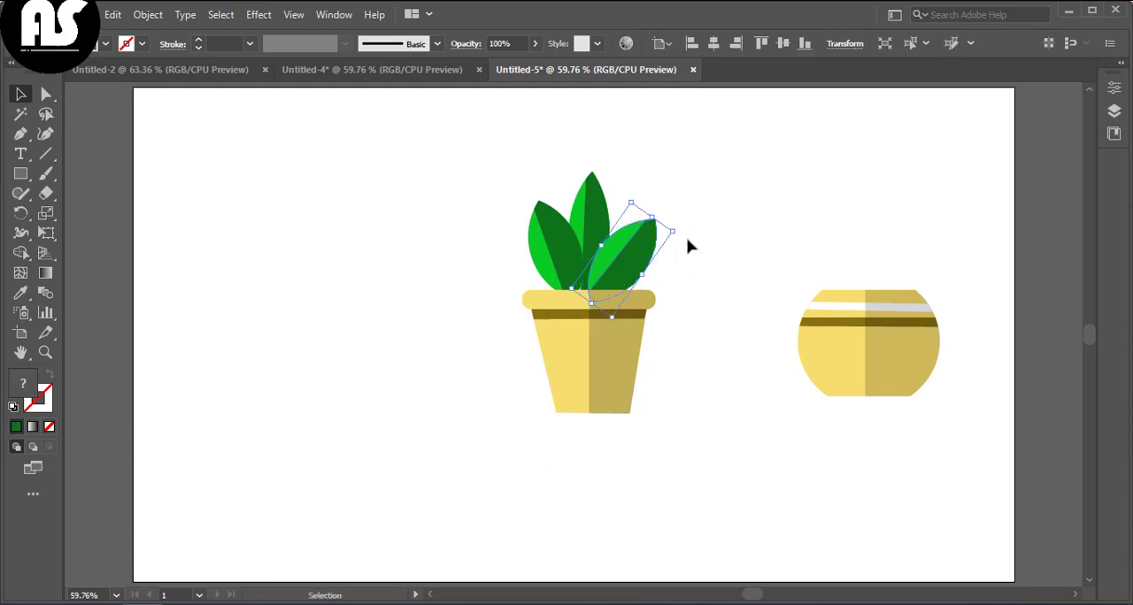
{"action": "left_click", "coordinate": [527, 211]}
{"action": "left_click_drag", "start_coordinate": [504, 220], "coordinate": [503, 219]}
{"action": "left_click", "coordinate": [495, 212]}
{"action": "left_click_drag", "start_coordinate": [560, 262], "coordinate": [566, 262]}
{"action": "left_click", "coordinate": [482, 185]}
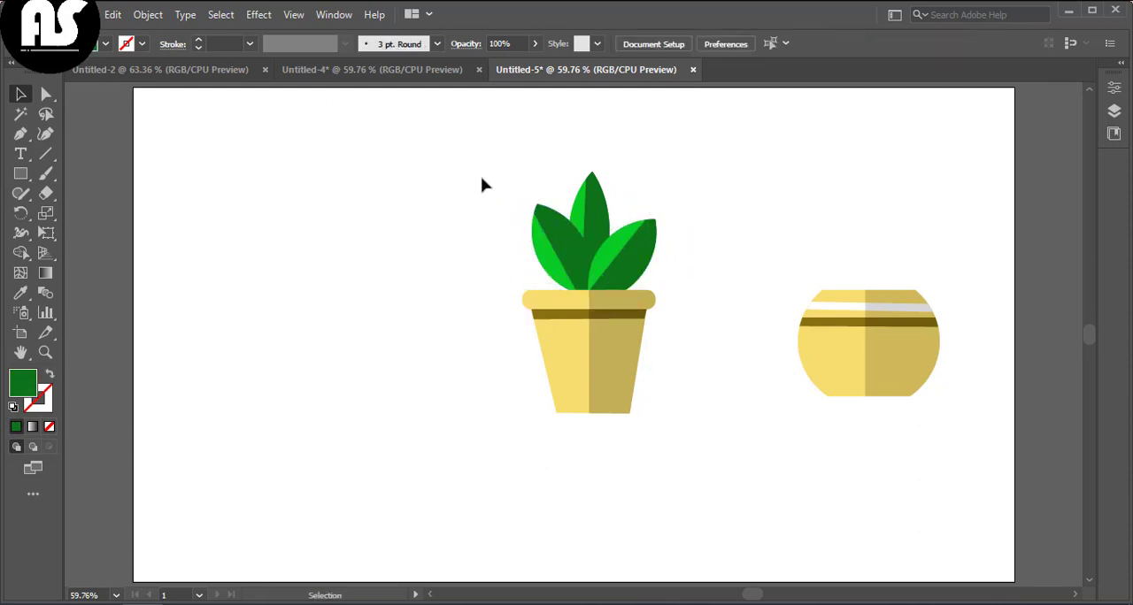
Step: Duplicate the three leaves and move the copy, then undo the duplication
{"action": "left_click_drag", "start_coordinate": [676, 223], "coordinate": [676, 222]}
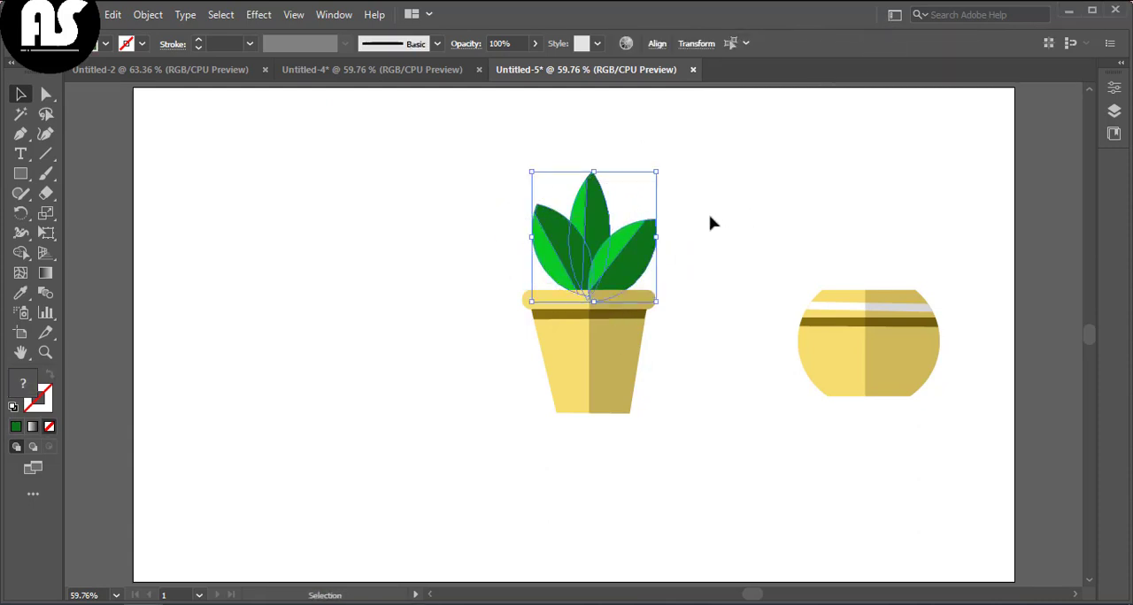
{"action": "key", "text": "ctrl+c"}
{"action": "key", "text": "ctrl+v"}
{"action": "left_click", "coordinate": [651, 441]}
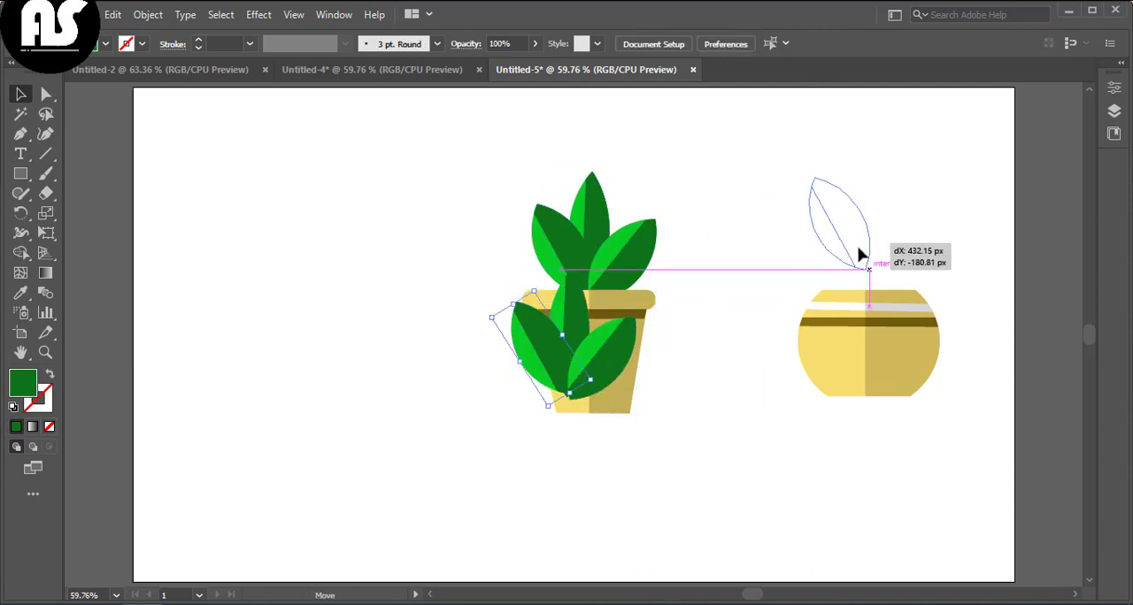
{"action": "left_click_drag", "start_coordinate": [860, 256], "coordinate": [612, 368]}
{"action": "key", "text": "ctrl+shift+a"}
{"action": "key", "text": "ctrl+z"}
{"action": "key", "text": "ctrl+z"}
{"action": "key", "text": "ctrl+z"}
{"action": "key", "text": "ctrl+z"}
{"action": "key", "text": "ctrl+z"}
{"action": "key", "text": "ctrl+z"}
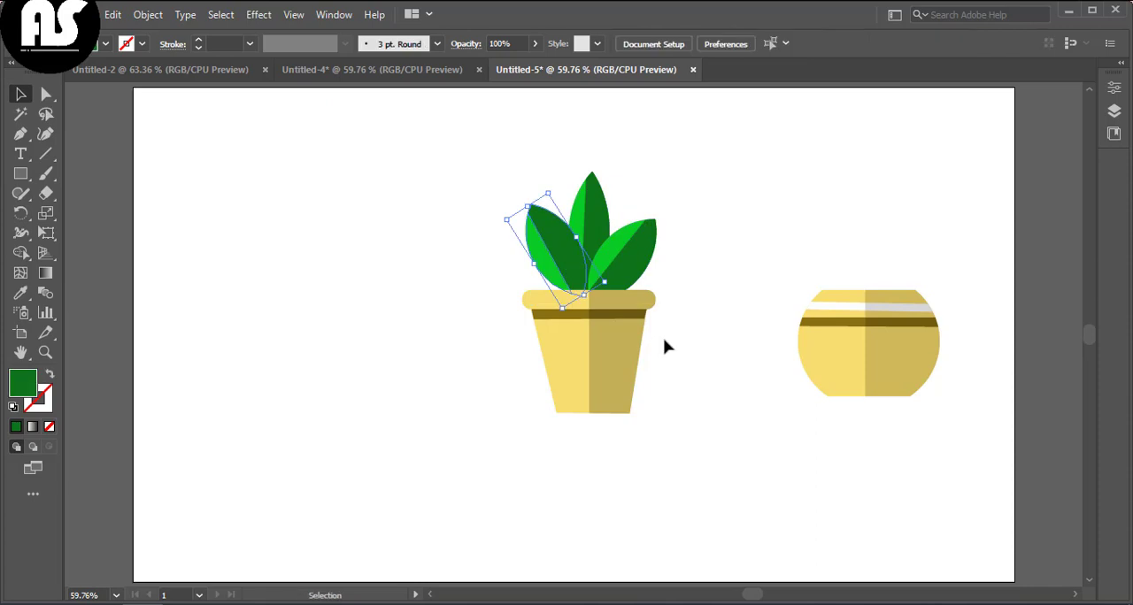
Step: Group the three leaves, copy them and move the copy onto the round pot
{"action": "right_click", "coordinate": [696, 262]}
{"action": "left_click", "coordinate": [721, 385]}
{"action": "key", "text": "ctrl+c"}
{"action": "key", "text": "ctrl+v"}
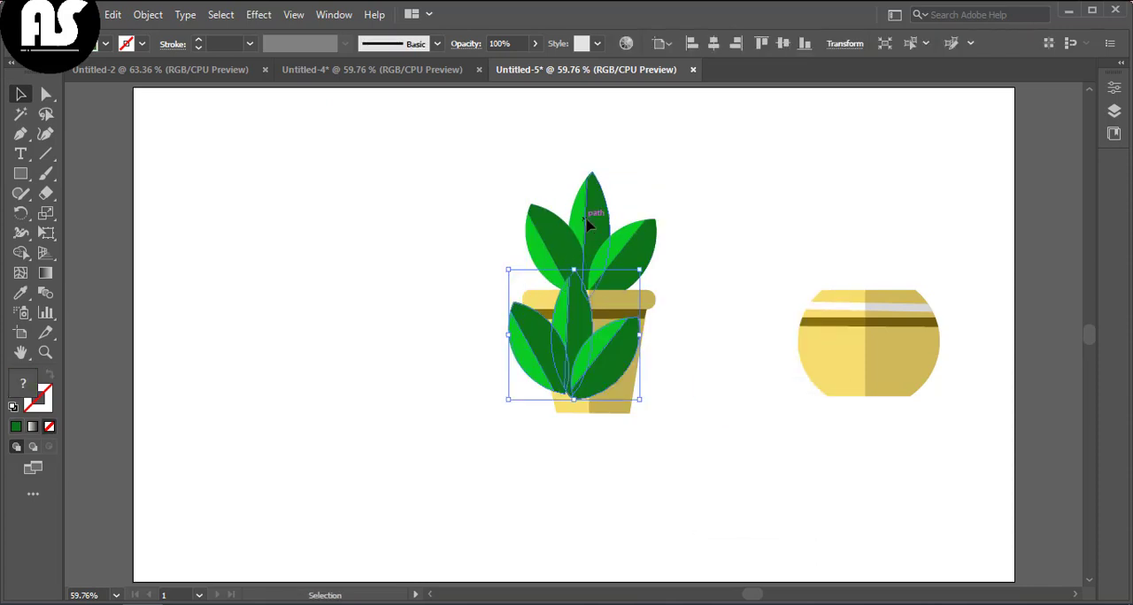
{"action": "left_click_drag", "start_coordinate": [624, 334], "coordinate": [861, 261]}
Step: Send the copied leaves backward so they sit behind the round pot's rim
{"action": "right_click", "coordinate": [860, 263]}
{"action": "mouse_move", "coordinate": [863, 475]}
{"action": "left_click", "coordinate": [733, 534]}
{"action": "left_click", "coordinate": [782, 467]}
{"action": "left_click", "coordinate": [778, 433]}
{"action": "left_click", "coordinate": [756, 462]}
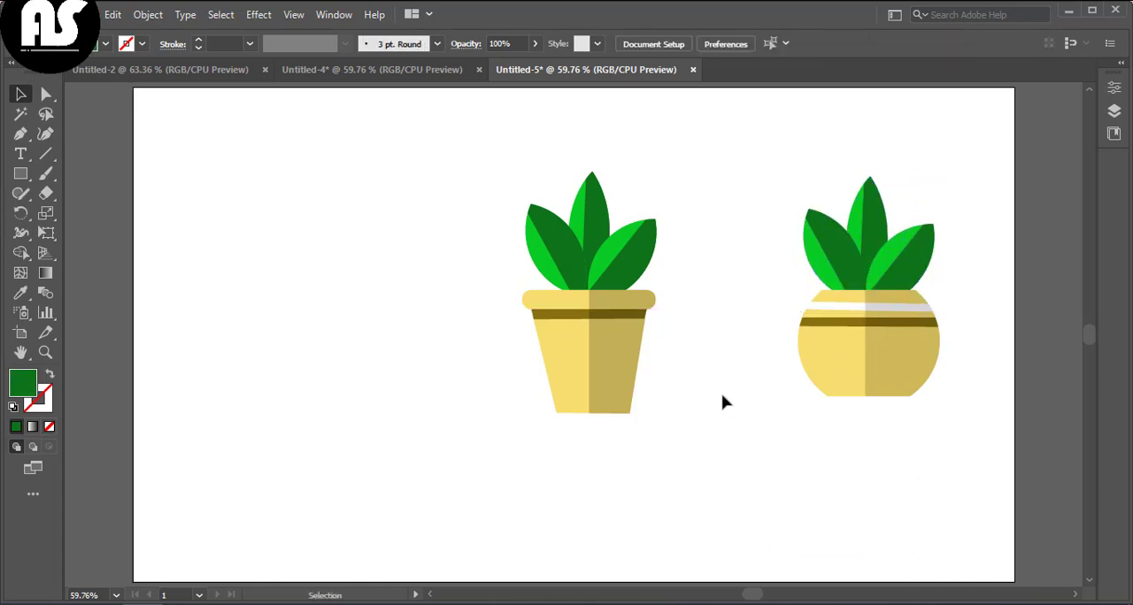
Step: Group each pot together with its leaves into a single plant
{"action": "left_click_drag", "start_coordinate": [681, 445], "coordinate": [685, 449]}
{"action": "right_click", "coordinate": [684, 452]}
{"action": "left_click", "coordinate": [714, 307]}
{"action": "left_click_drag", "start_coordinate": [763, 169], "coordinate": [956, 431]}
{"action": "right_click", "coordinate": [957, 433]}
{"action": "left_click", "coordinate": [965, 290]}
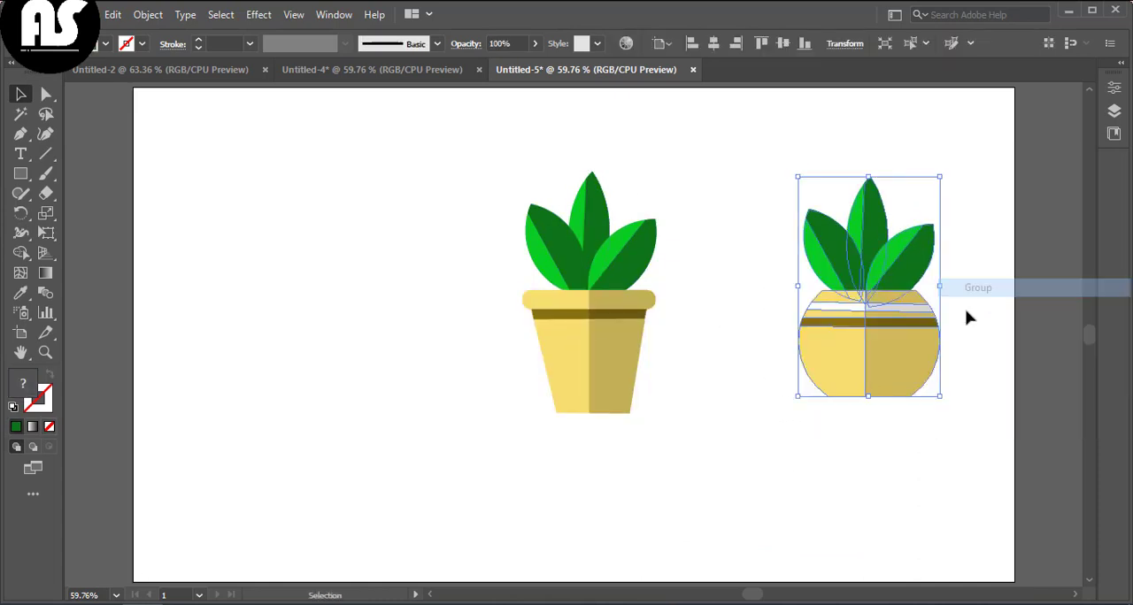
{"action": "left_click", "coordinate": [961, 394]}
Step: Move the two potted plants closer together
{"action": "left_click_drag", "start_coordinate": [870, 346], "coordinate": [806, 369]}
{"action": "left_click_drag", "start_coordinate": [592, 377], "coordinate": [584, 393]}
{"action": "left_click", "coordinate": [696, 266]}
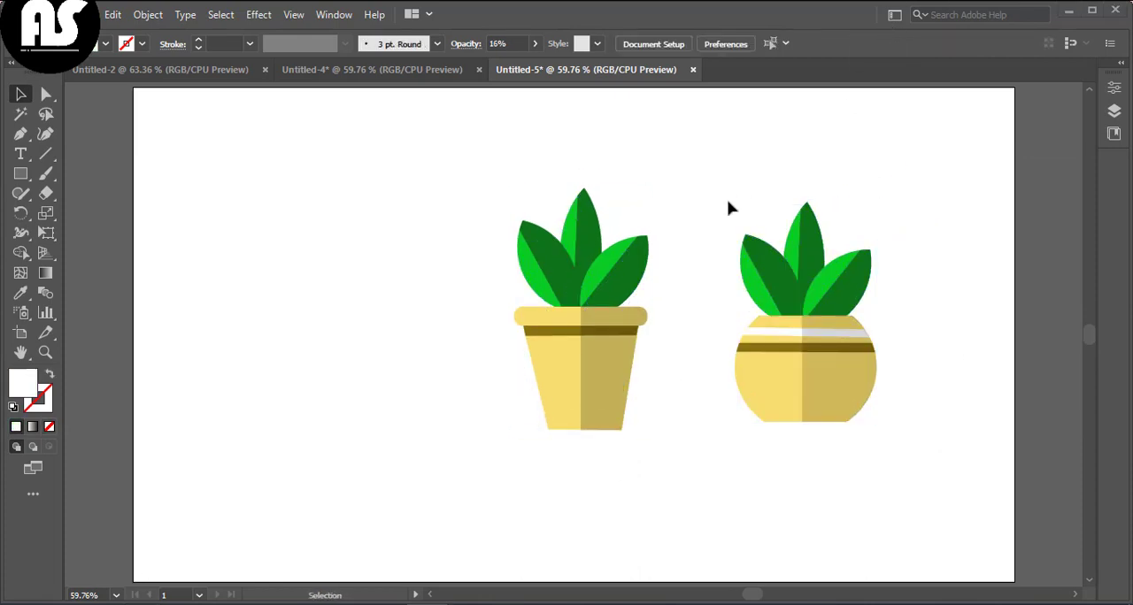
Step: Draw a rectangle covering the whole artboard and fill it with cyan
{"action": "left_click_drag", "start_coordinate": [706, 190], "coordinate": [891, 438]}
{"action": "right_click", "coordinate": [893, 439]}
{"action": "left_click", "coordinate": [867, 213]}
{"action": "left_click_drag", "start_coordinate": [184, 117], "coordinate": [1014, 582]}
{"action": "left_click", "coordinate": [103, 45]}
{"action": "left_click", "coordinate": [92, 78]}
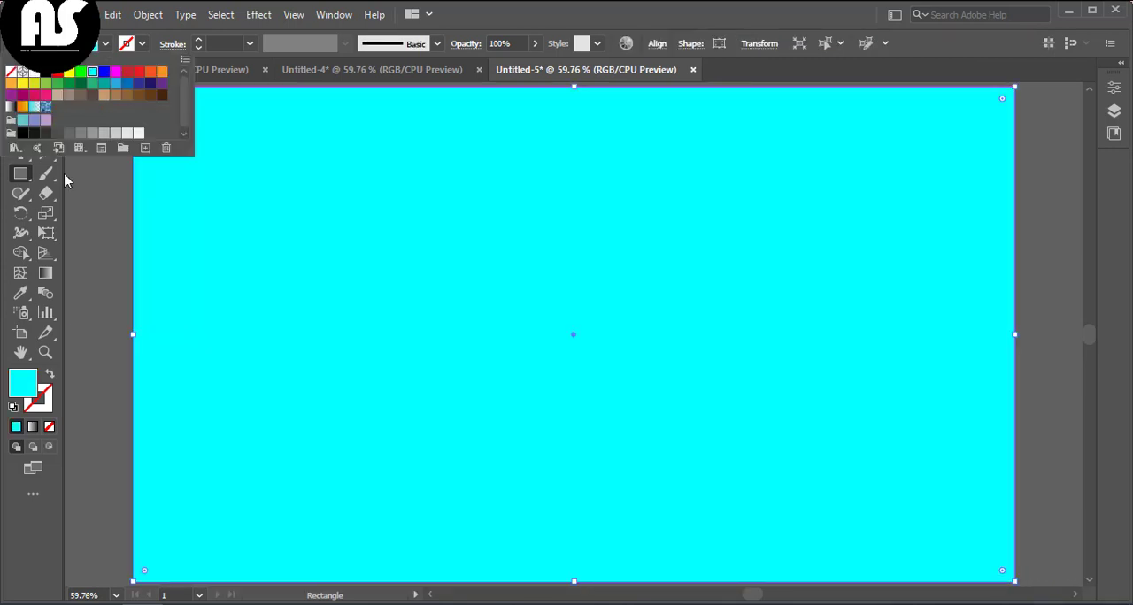
Step: Send the background rectangle to the back behind both plants
{"action": "left_click", "coordinate": [21, 94]}
{"action": "right_click", "coordinate": [192, 212]}
{"action": "mouse_move", "coordinate": [301, 513]}
{"action": "left_click", "coordinate": [431, 567]}
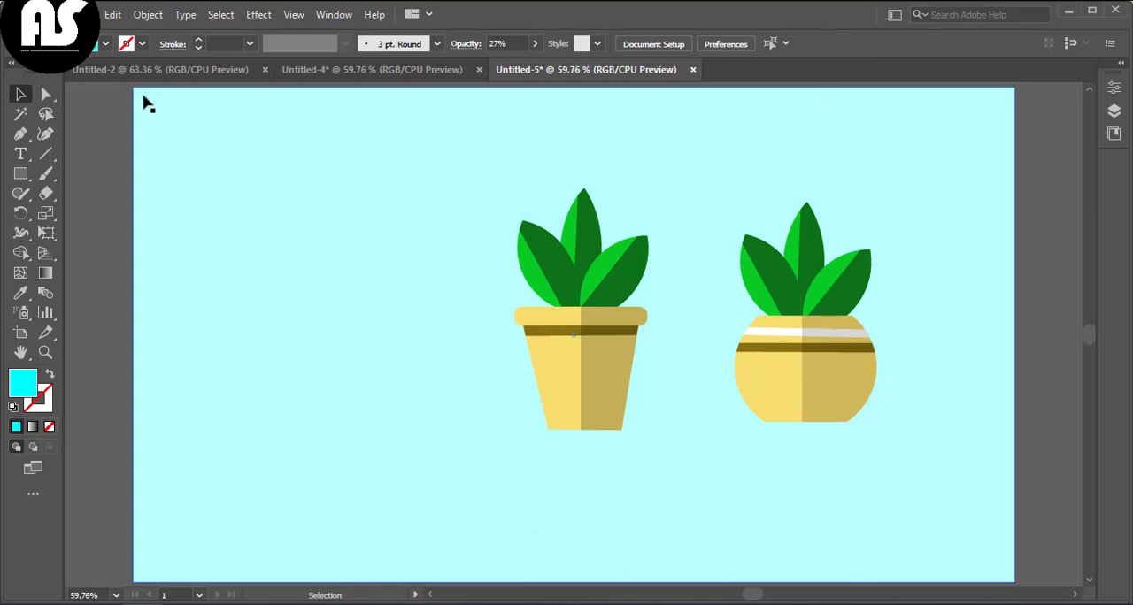
Step: Change the background fill to RGB Blue and set its opacity to 24%
{"action": "left_click", "coordinate": [105, 46]}
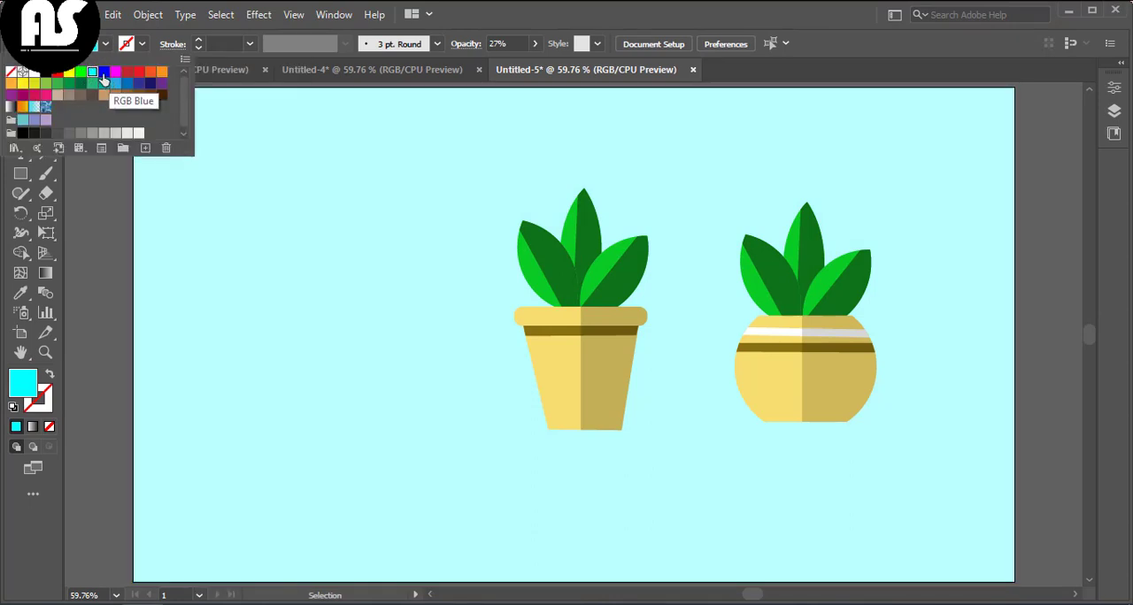
{"action": "left_click", "coordinate": [104, 72]}
{"action": "left_click", "coordinate": [154, 235]}
{"action": "left_click", "coordinate": [103, 45]}
{"action": "left_click", "coordinate": [104, 72]}
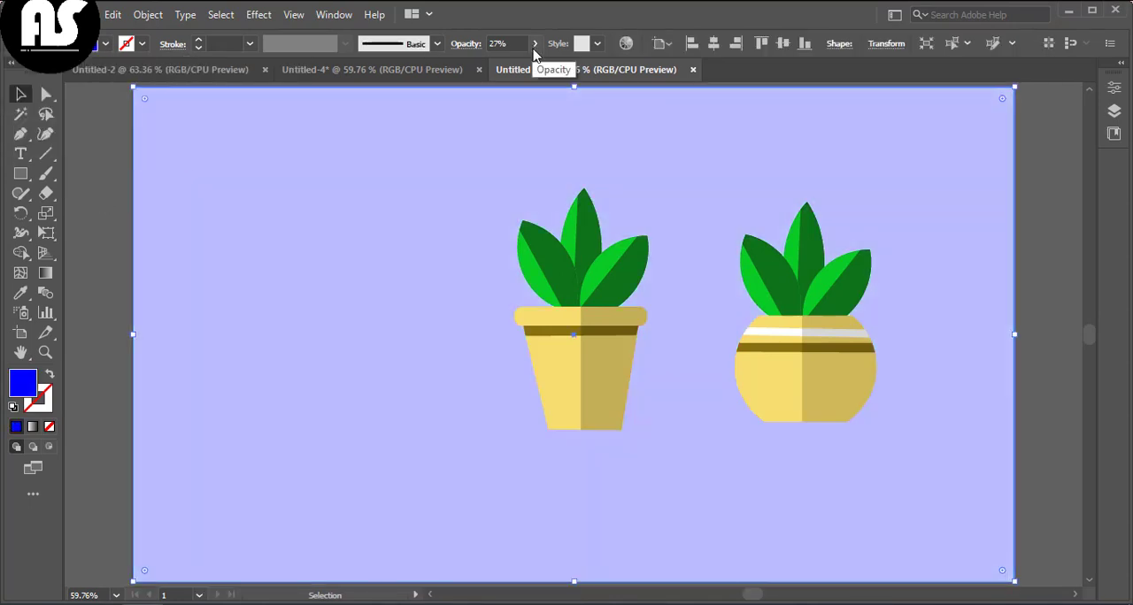
{"action": "left_click_drag", "start_coordinate": [488, 64], "coordinate": [487, 63]}
{"action": "left_click", "coordinate": [491, 360]}
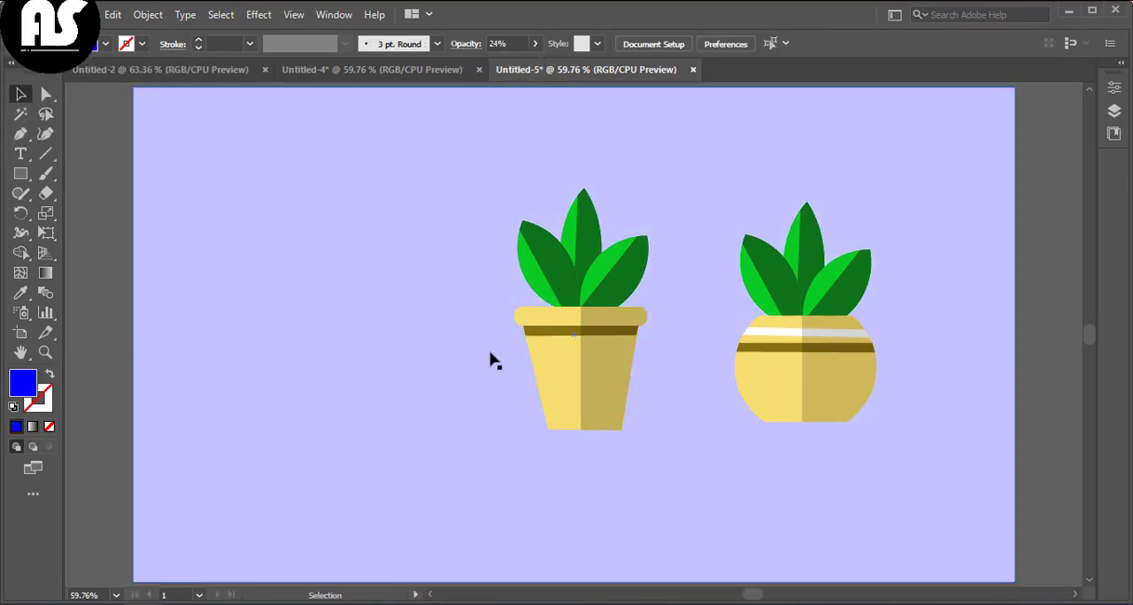
Step: Reposition the two potted plants side by side near the artboard's centre
{"action": "left_click", "coordinate": [582, 356]}
{"action": "left_click_drag", "start_coordinate": [581, 356], "coordinate": [468, 372]}
{"action": "left_click", "coordinate": [815, 375]}
{"action": "left_click_drag", "start_coordinate": [816, 376], "coordinate": [696, 395]}
{"action": "left_click", "coordinate": [465, 398]}
{"action": "left_click_drag", "start_coordinate": [465, 394], "coordinate": [471, 391]}
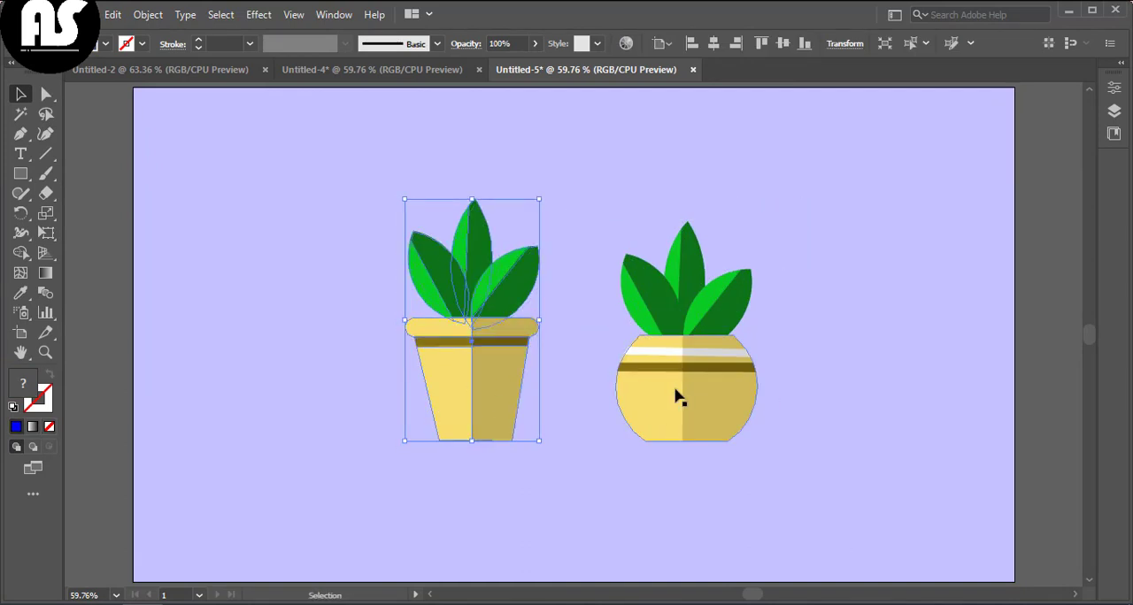
{"action": "left_click_drag", "start_coordinate": [682, 392], "coordinate": [679, 397]}
{"action": "left_click_drag", "start_coordinate": [465, 392], "coordinate": [472, 398]}
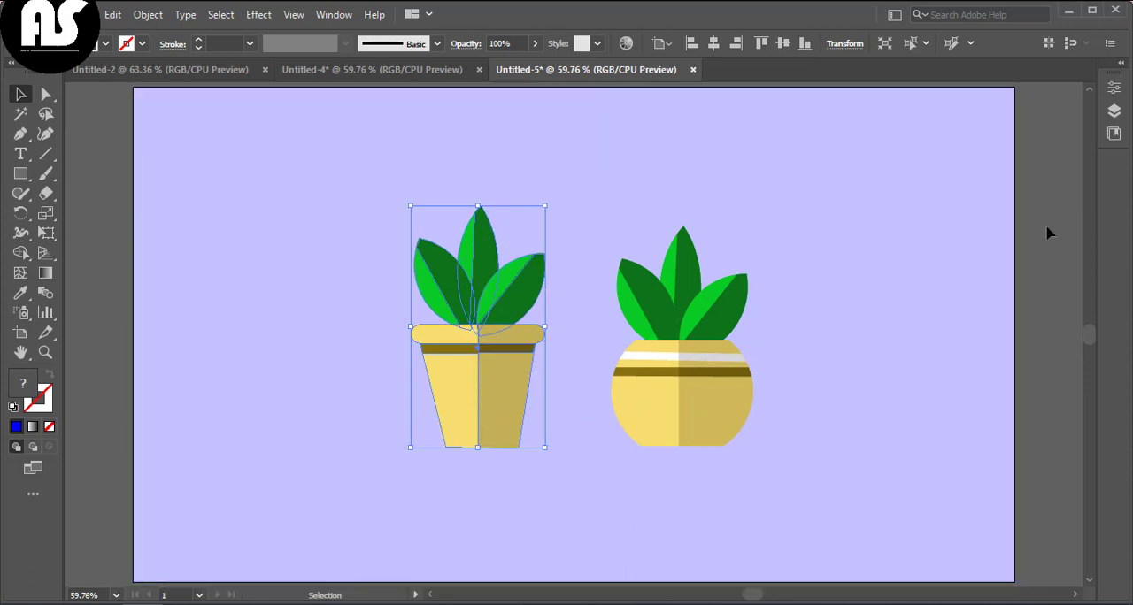
{"action": "left_click", "coordinate": [1046, 228]}
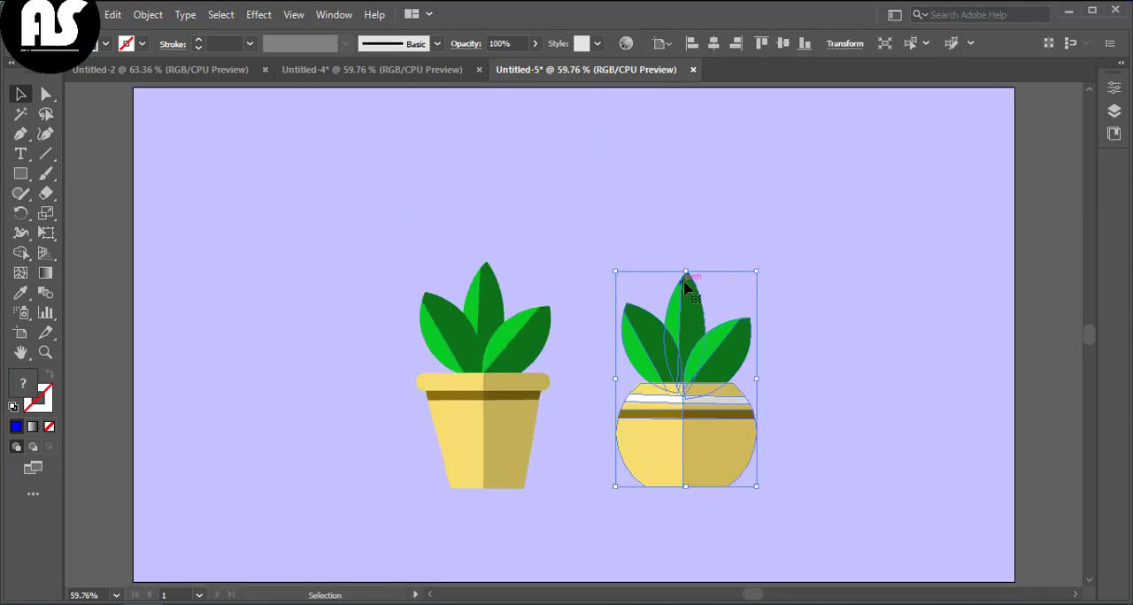
Step: Lower both plants and slightly resize them so they sit level at a similar size
{"action": "left_click_drag", "start_coordinate": [686, 272], "coordinate": [686, 288]}
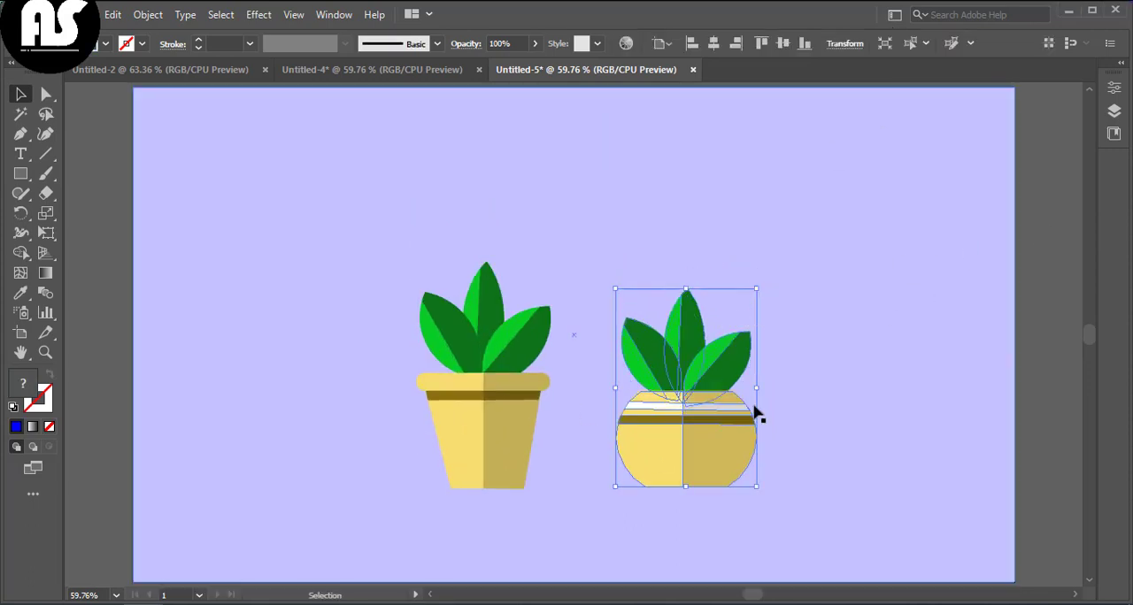
{"action": "left_click_drag", "start_coordinate": [757, 388], "coordinate": [741, 387]}
{"action": "left_click_drag", "start_coordinate": [679, 289], "coordinate": [679, 300]}
{"action": "left_click", "coordinate": [500, 332]}
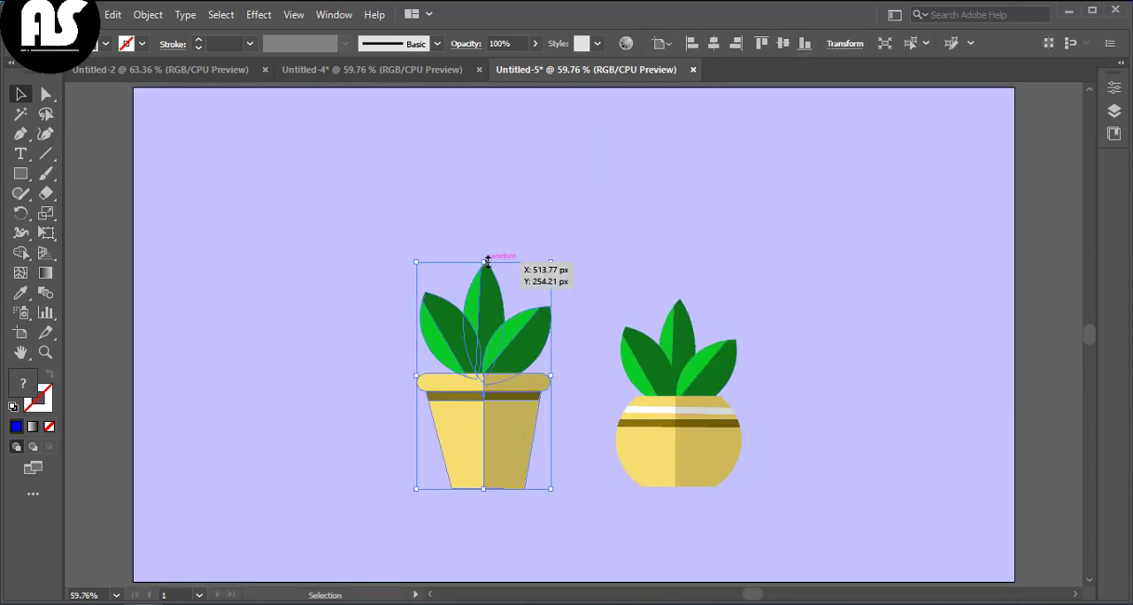
{"action": "left_click_drag", "start_coordinate": [484, 262], "coordinate": [484, 284]}
{"action": "left_click", "coordinate": [1044, 344]}
{"action": "left_click_drag", "start_coordinate": [668, 454], "coordinate": [666, 457]}
{"action": "left_click", "coordinate": [1041, 351]}
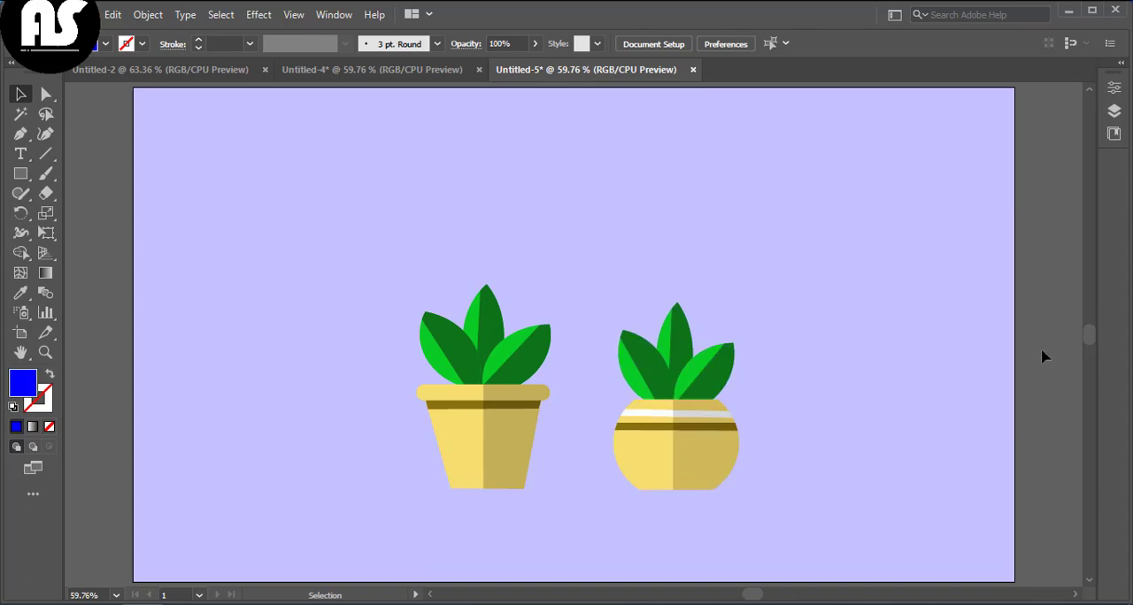
Step: Add a heading text reading "To day task" above the plants
{"action": "left_click", "coordinate": [26, 151]}
{"action": "left_click", "coordinate": [311, 126]}
{"action": "key", "text": "Escape"}
{"action": "left_click_drag", "start_coordinate": [357, 129], "coordinate": [801, 213]}
{"action": "double_click", "coordinate": [771, 174]}
{"action": "key", "text": "ctrl+a"}
{"action": "key", "text": "BackSpace"}
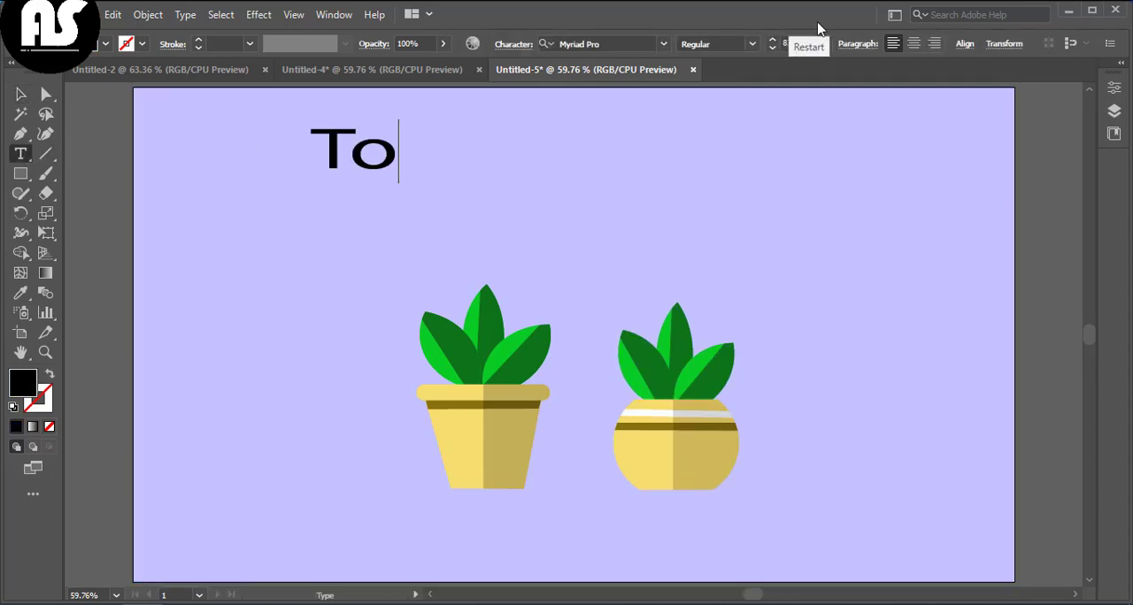
{"action": "type", "text": "To day task"}
{"action": "key", "text": "Escape"}
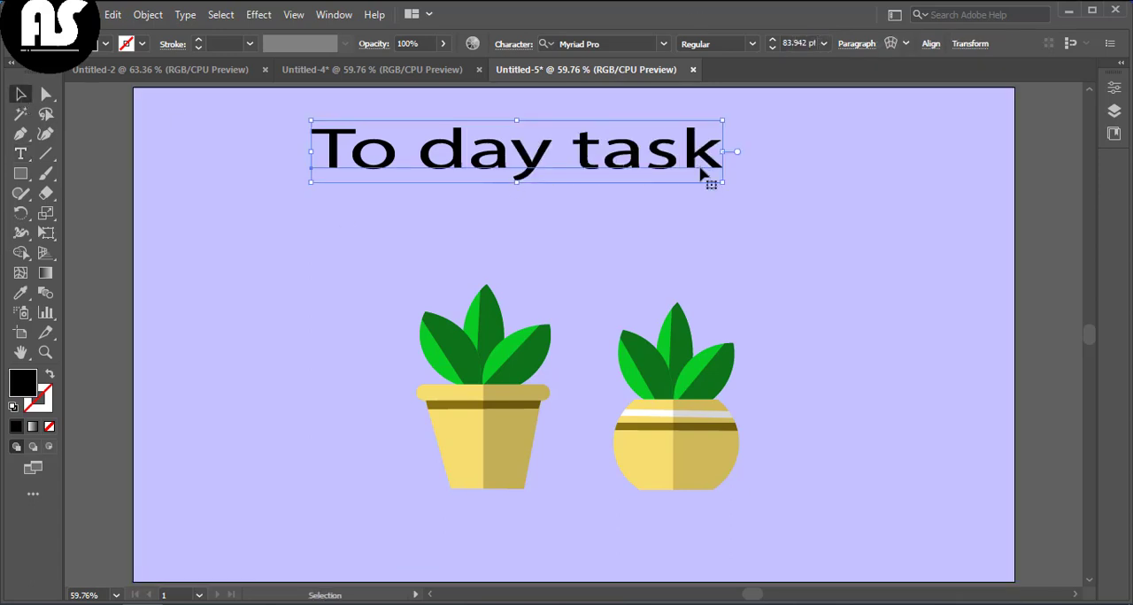
Step: Enlarge the heading text and centre it above the plants
{"action": "left_click_drag", "start_coordinate": [722, 177], "coordinate": [765, 217]}
{"action": "left_click_drag", "start_coordinate": [632, 184], "coordinate": [641, 195]}
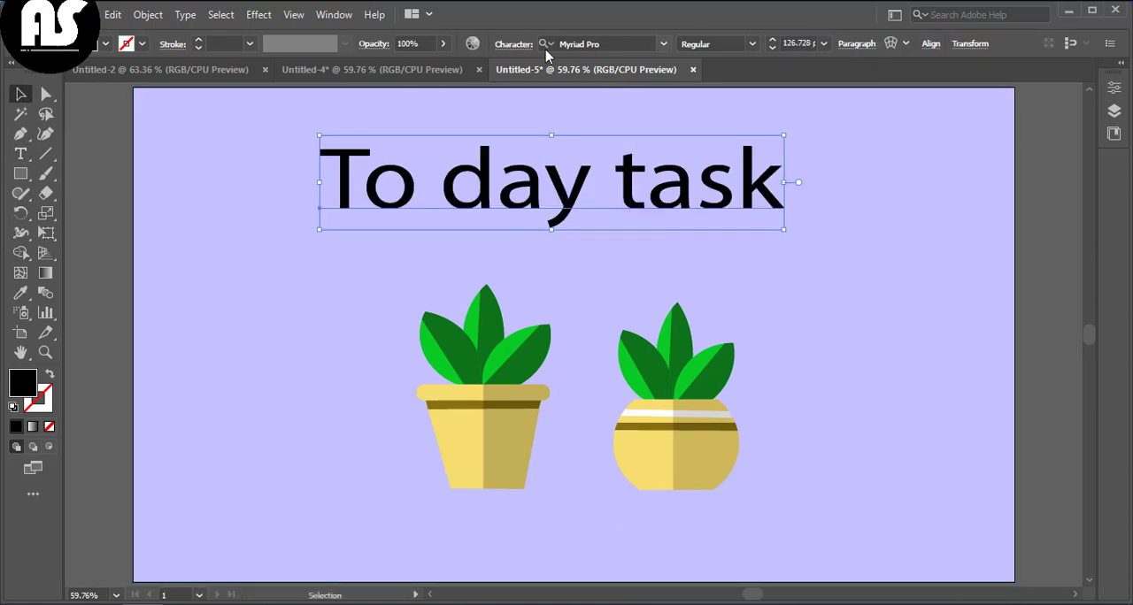
{"action": "left_click", "coordinate": [662, 44]}
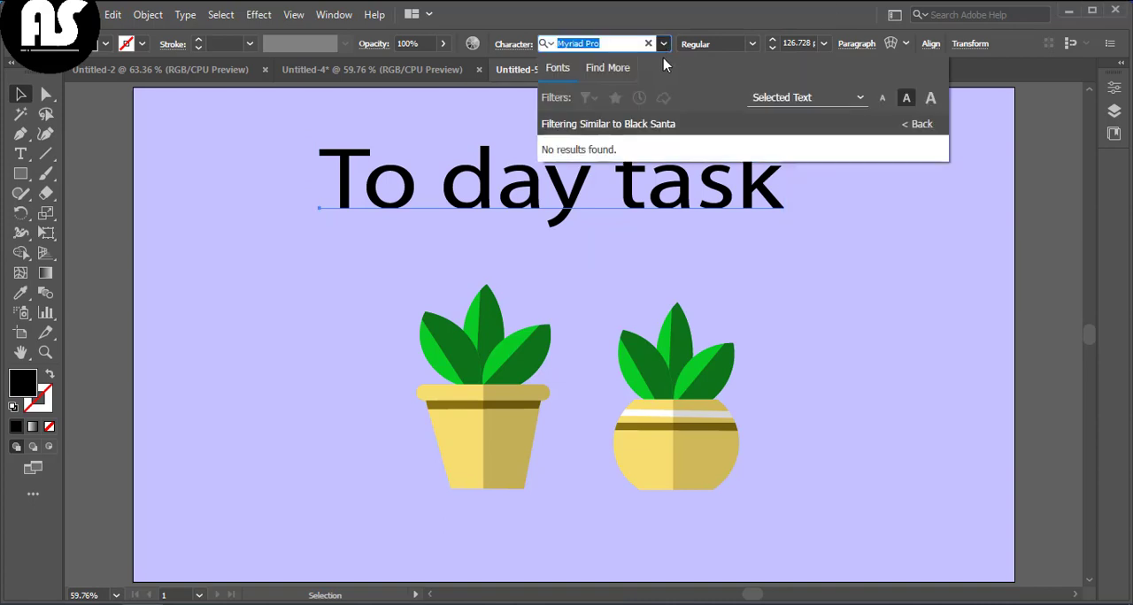
{"action": "left_click", "coordinate": [489, 108]}
{"action": "left_click", "coordinate": [453, 167]}
{"action": "left_click_drag", "start_coordinate": [462, 195], "coordinate": [467, 195]}
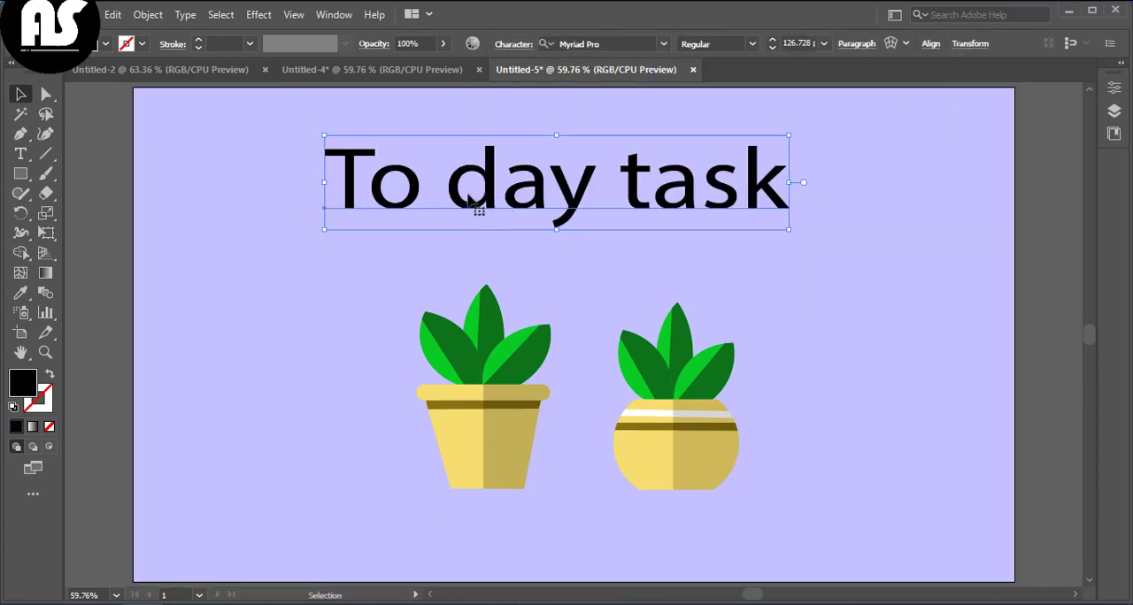
Step: Apply a black fill to the heading text
{"action": "left_click", "coordinate": [104, 43]}
{"action": "left_click", "coordinate": [68, 84]}
{"action": "left_click", "coordinate": [46, 73]}
{"action": "left_click", "coordinate": [78, 185]}
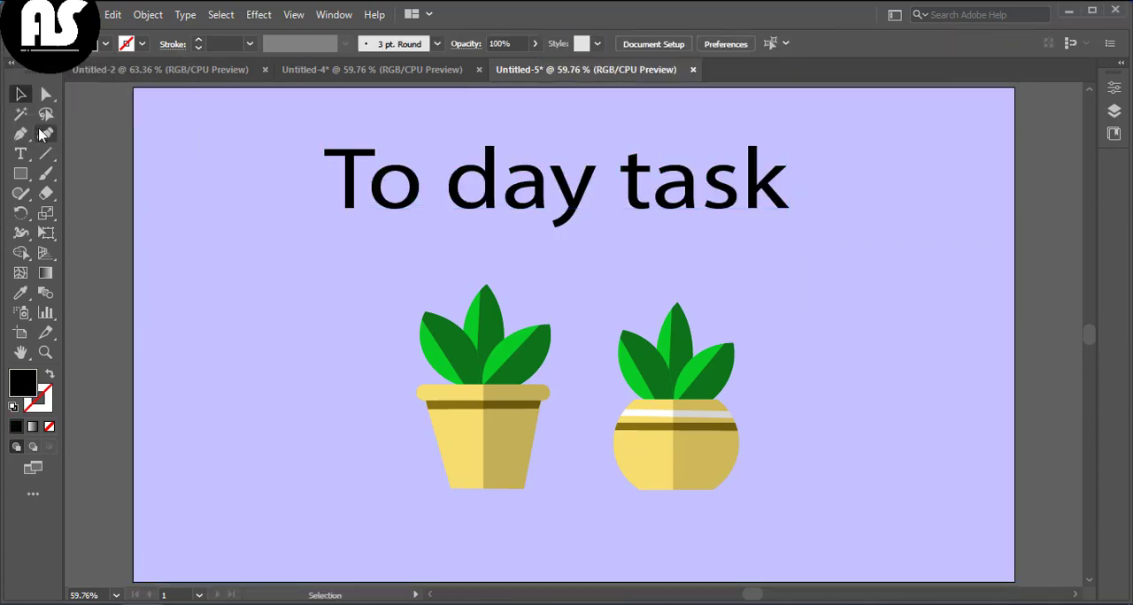
{"action": "left_click", "coordinate": [551, 175]}
{"action": "left_click", "coordinate": [576, 328]}
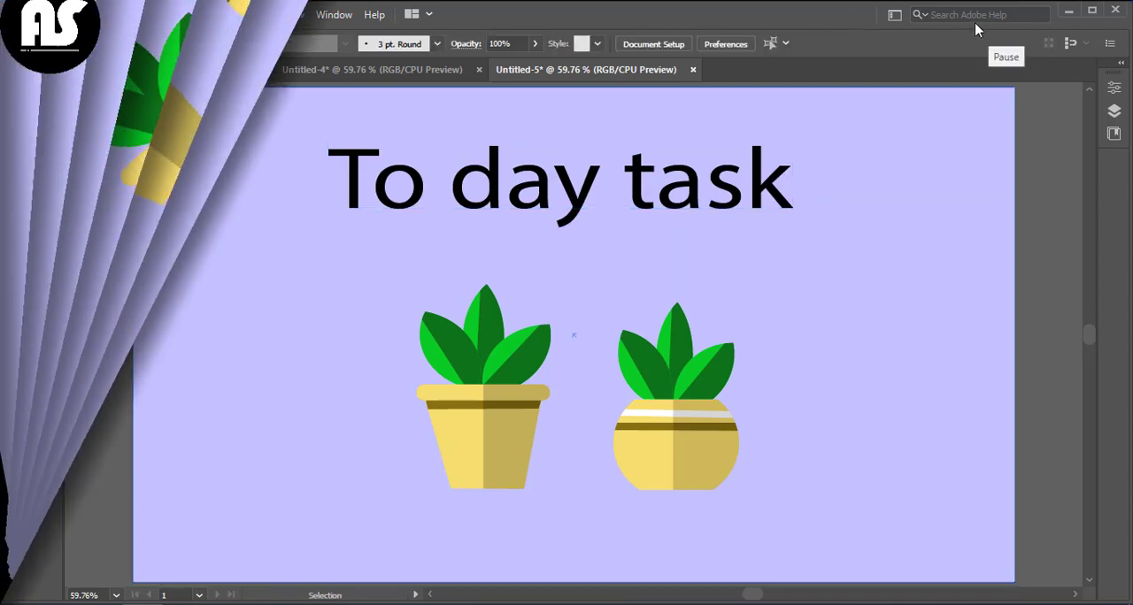